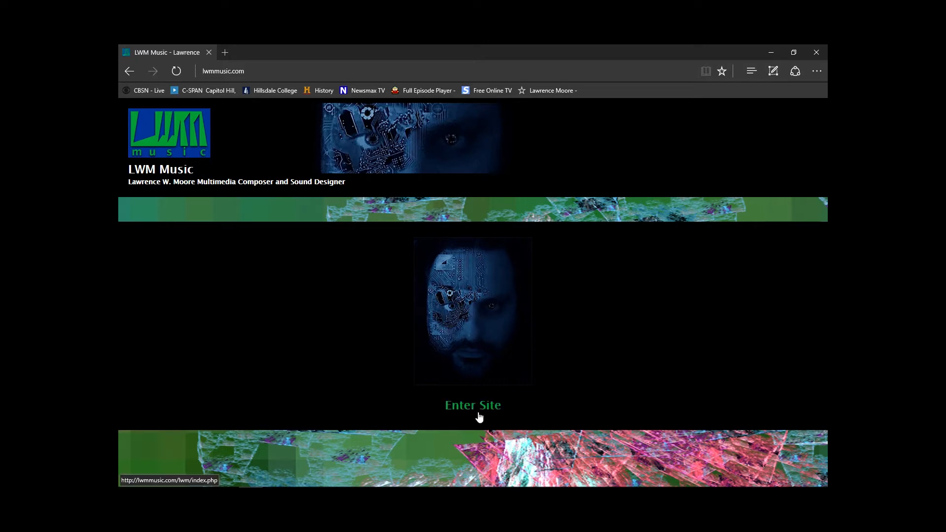
# Enter the LWM Music site and open its Learning Synthesis with Pure Data page.
pyautogui.click(492, 342)
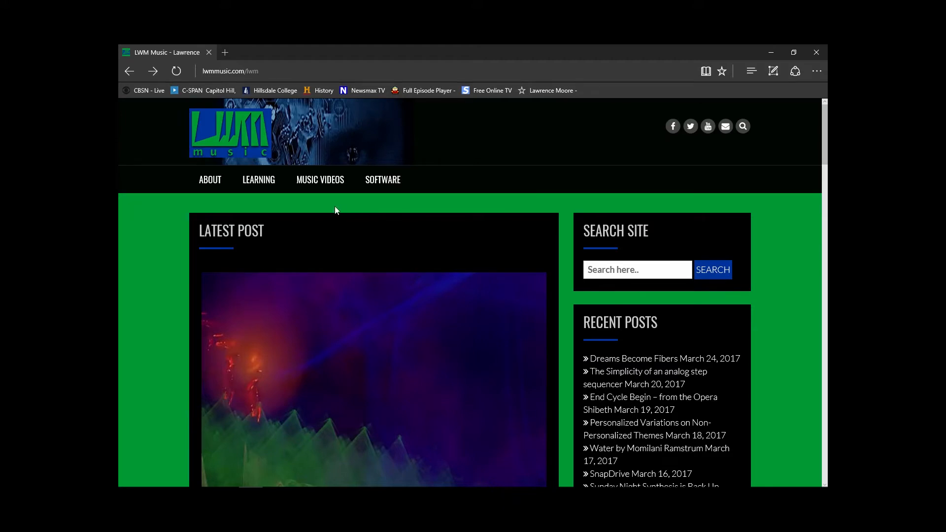
pyautogui.moveTo(269, 183)
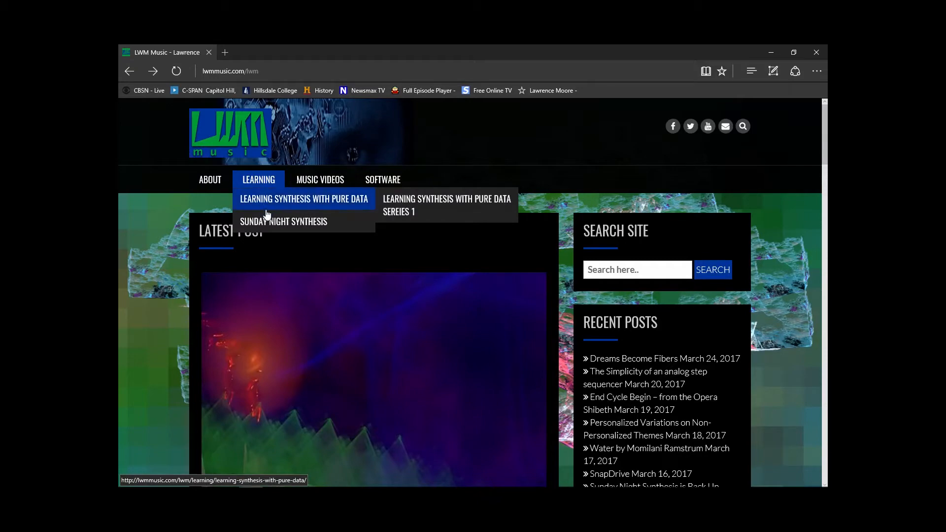
pyautogui.click(321, 205)
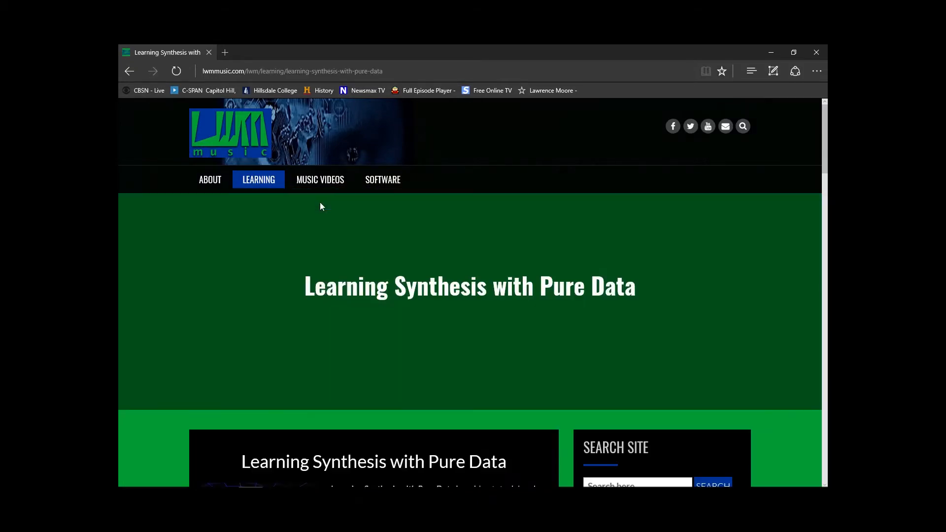
# Read through the Learning Synthesis with Pure Data overview, including the Series 1 description.
pyautogui.scroll(-6, 346, 270)
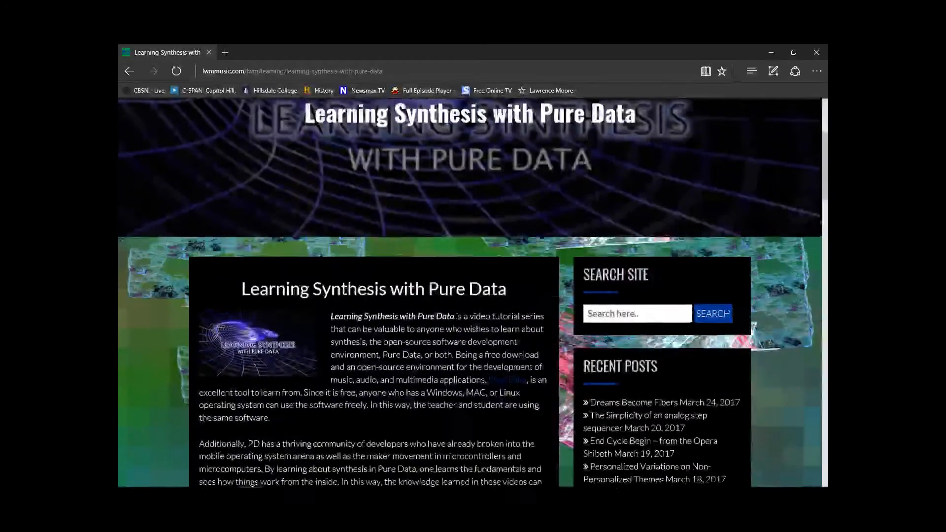
pyautogui.scroll(-4, 338, 278)
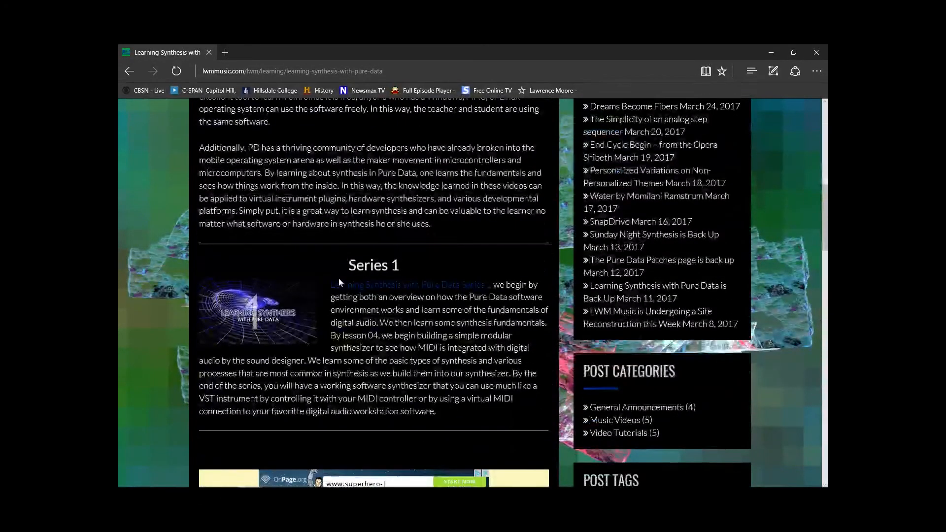
pyautogui.scroll(-1, 338, 277)
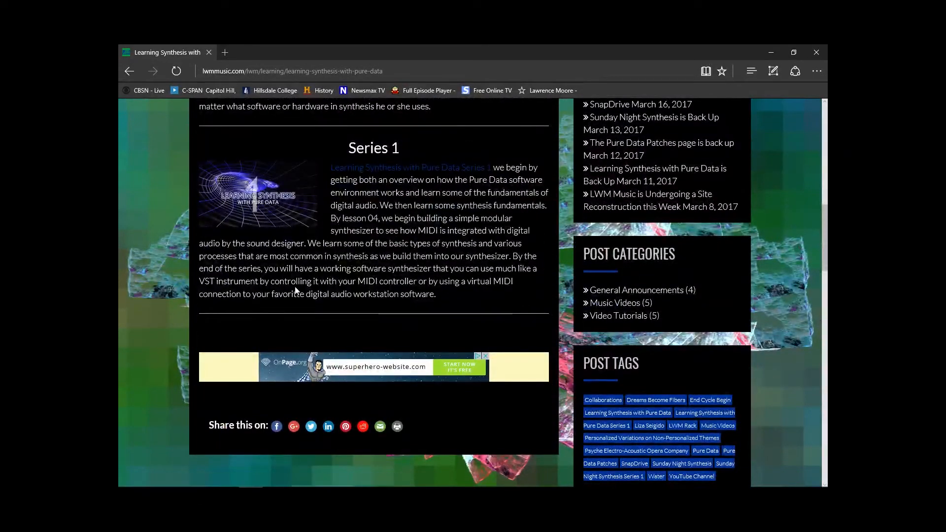
pyautogui.scroll(2, 389, 254)
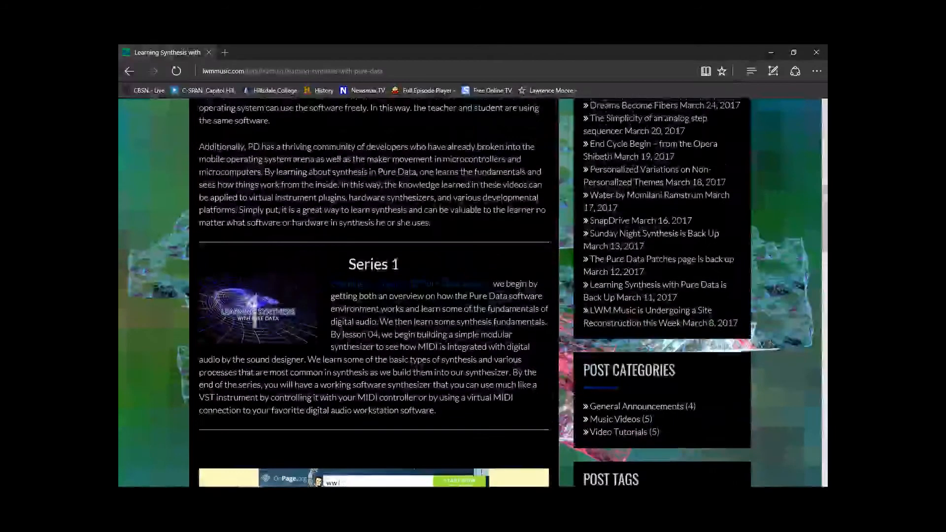
pyautogui.scroll(8, 378, 257)
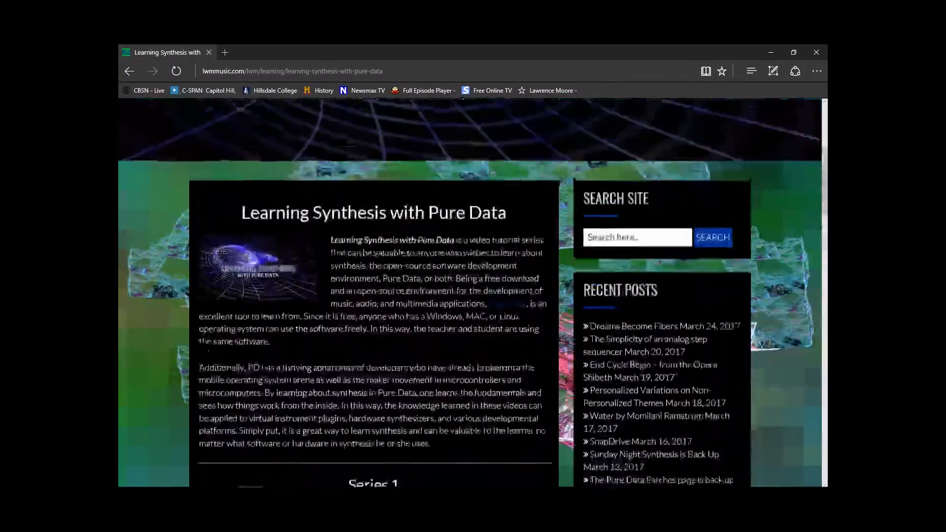
pyautogui.scroll(2, 403, 269)
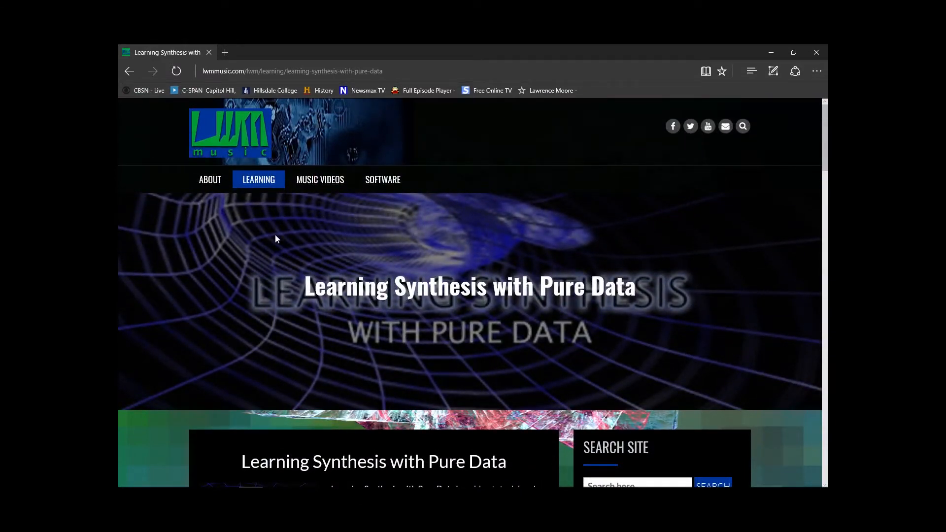
pyautogui.moveTo(253, 185)
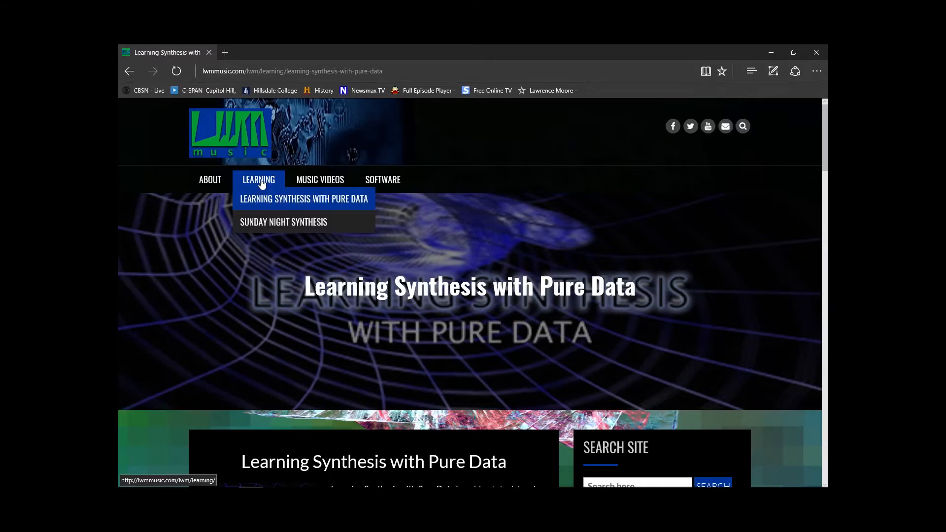
pyautogui.moveTo(275, 200)
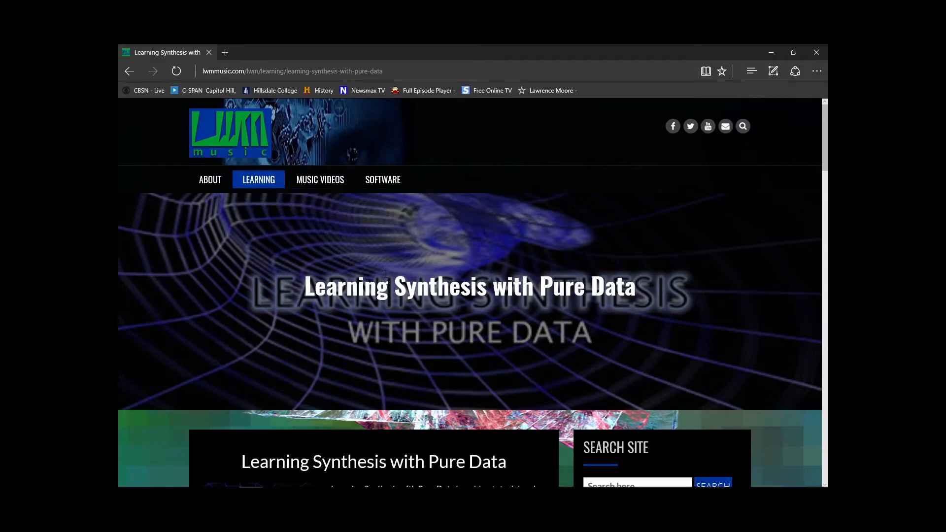
# Open the Learning Synthesis with Pure Data Series 1 page from the link in its description.
pyautogui.scroll(-5, 385, 274)
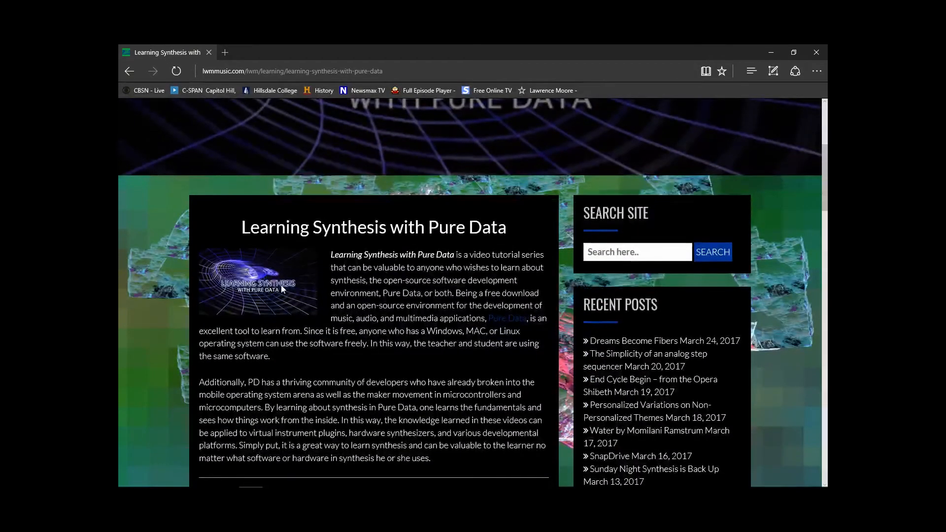
pyautogui.scroll(-6, 291, 284)
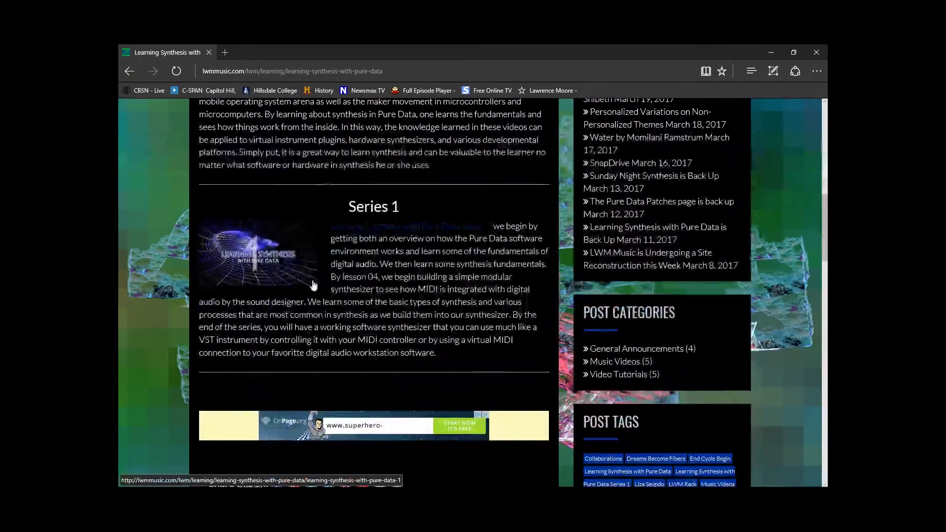
pyautogui.click(389, 229)
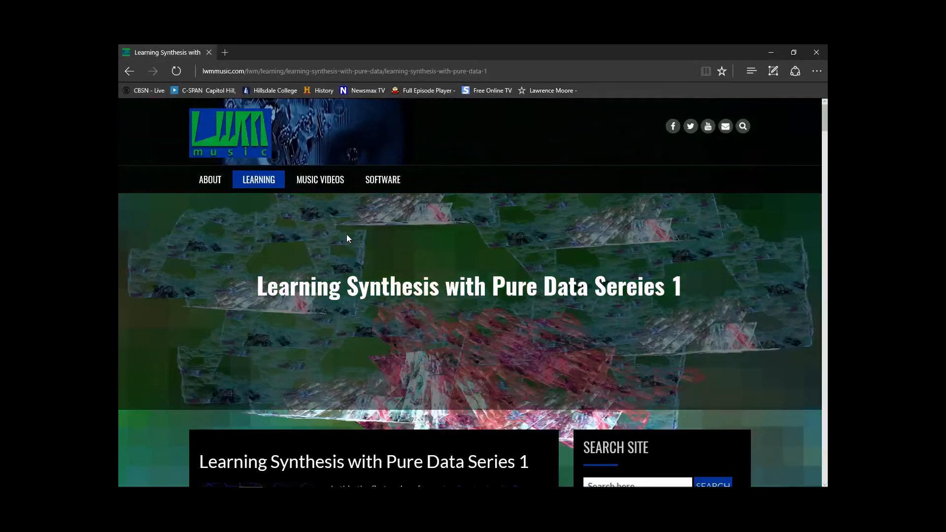
# Examine the Series 1 introduction and the series offered under Learning, including Sunday Night Synthesis.
pyautogui.scroll(-10, 346, 238)
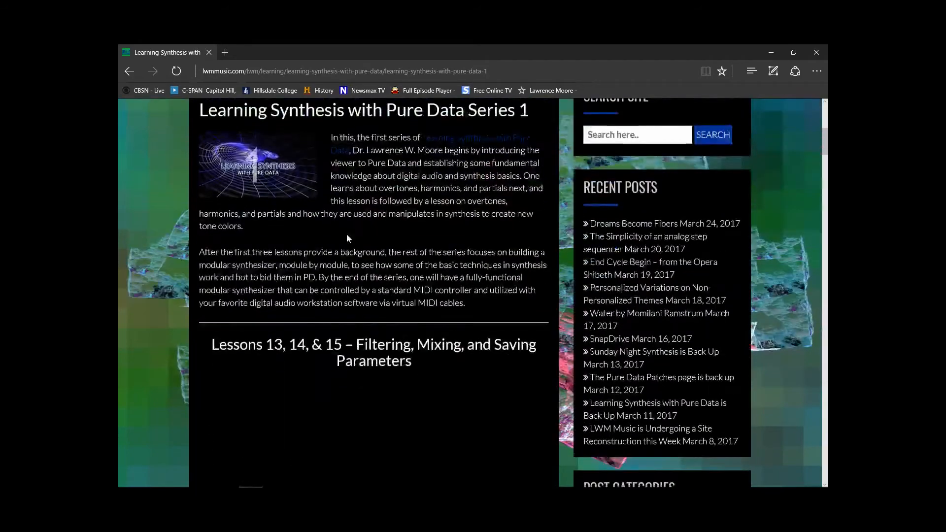
pyautogui.scroll(-9, 347, 238)
pyautogui.scroll(7, 347, 238)
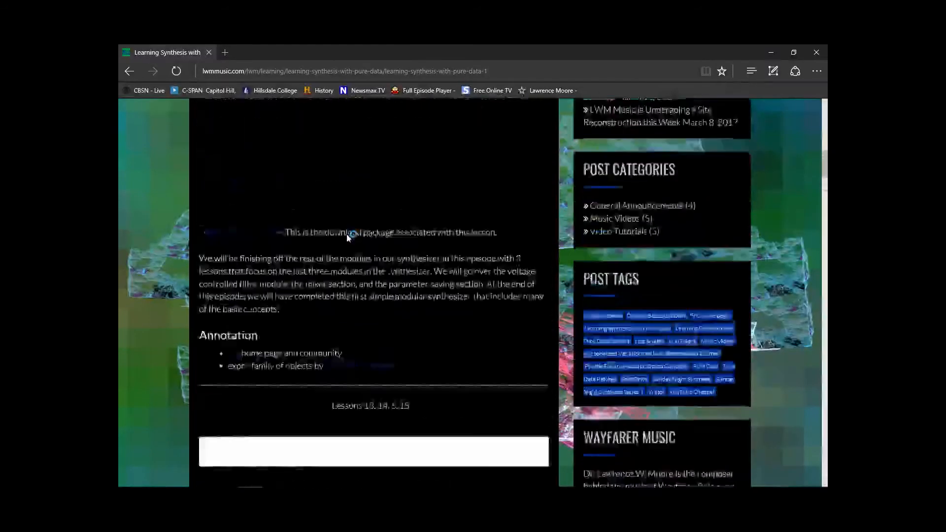
pyautogui.scroll(3, 347, 239)
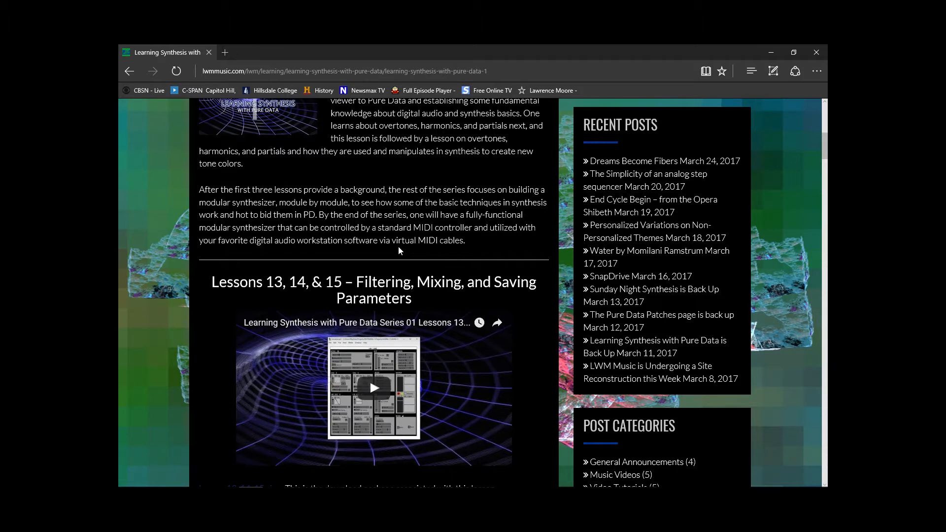
pyautogui.scroll(5, 399, 251)
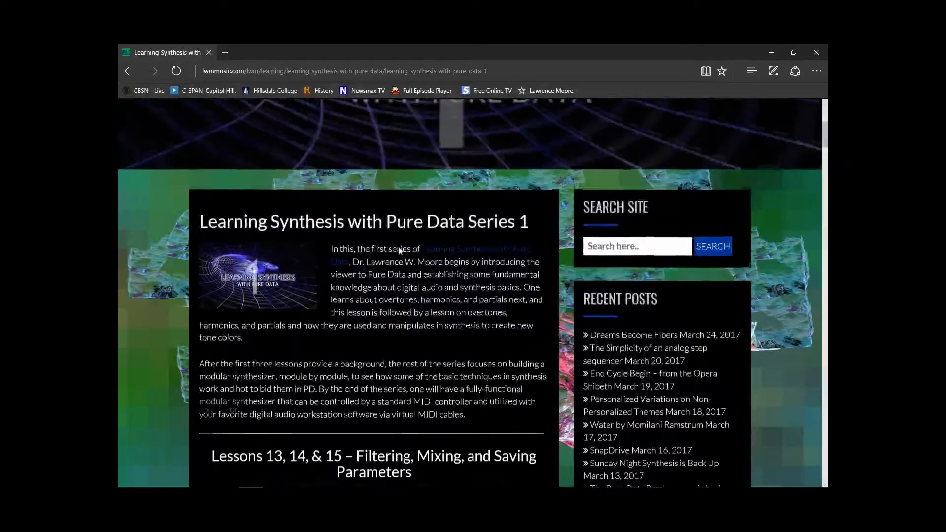
pyautogui.scroll(-1, 399, 251)
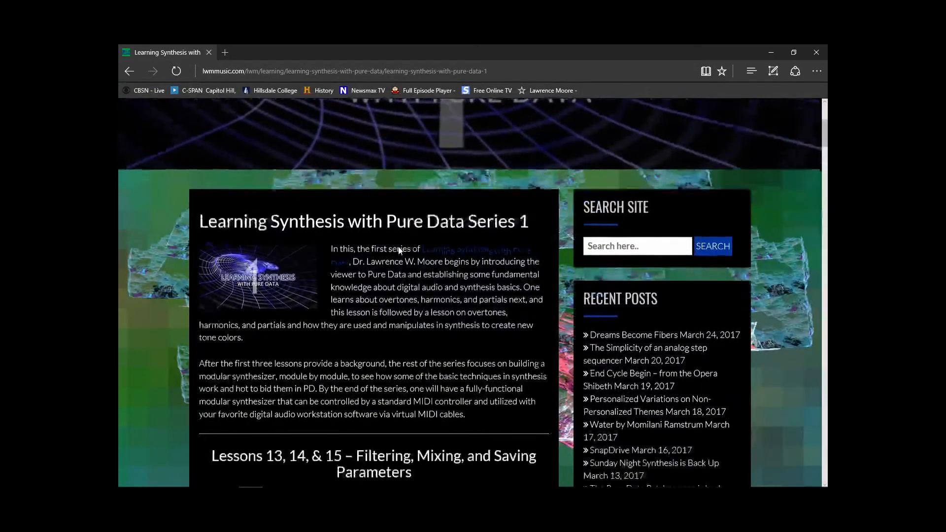
pyautogui.scroll(-1, 399, 250)
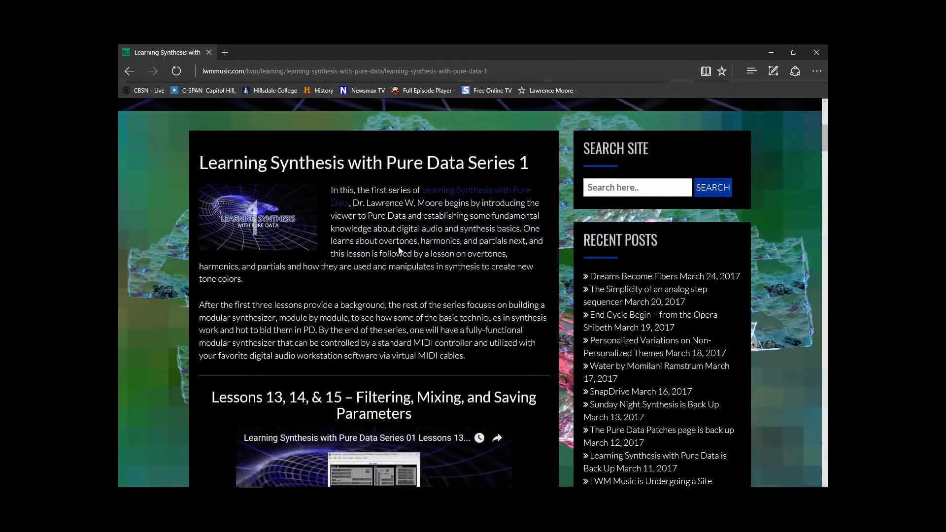
pyautogui.scroll(3, 399, 250)
pyautogui.scroll(2, 399, 251)
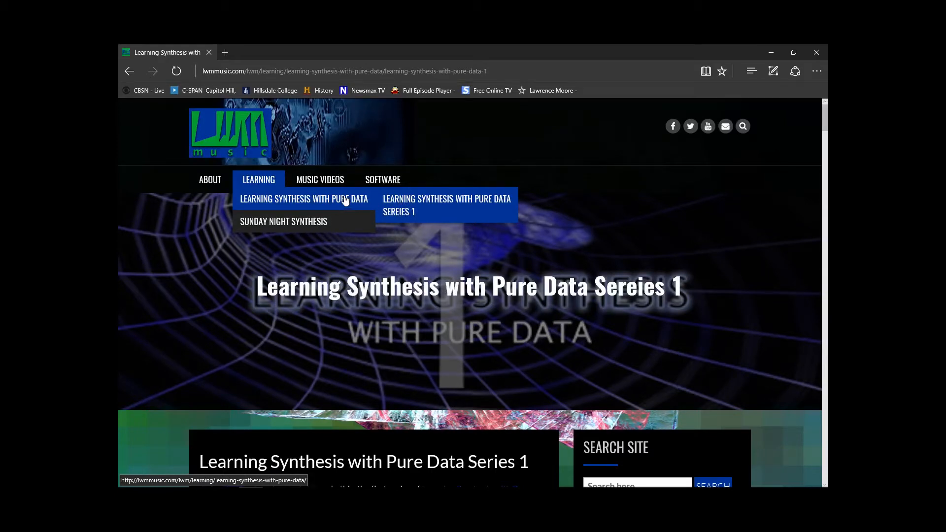
pyautogui.moveTo(305, 221)
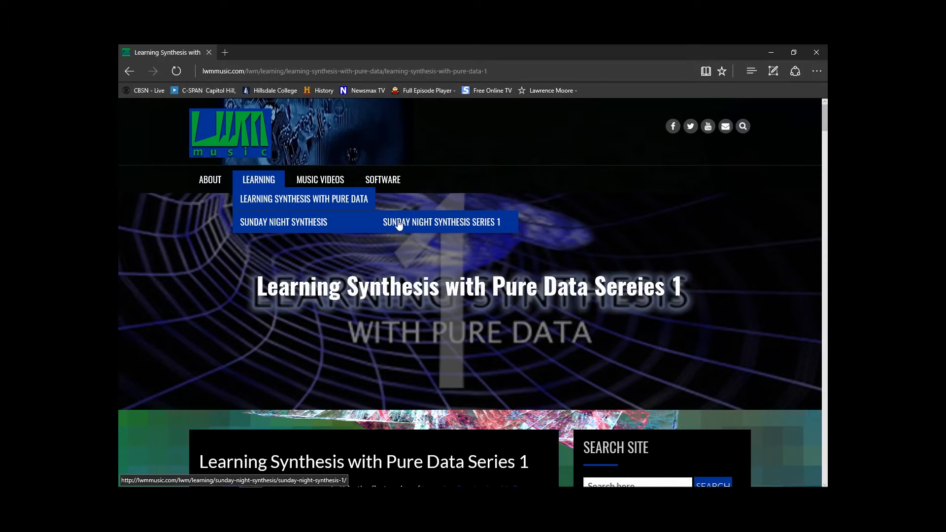
pyautogui.moveTo(333, 204)
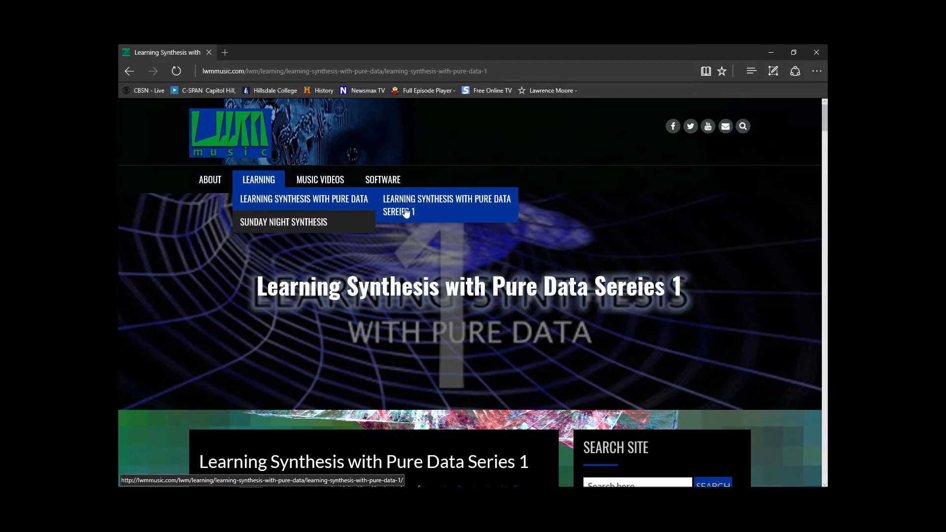
# Examine the lesson entries for Lessons 13, 14, & 15 and Lessons 10, 11, & 12, with their videos and download packages.
pyautogui.scroll(-9, 368, 322)
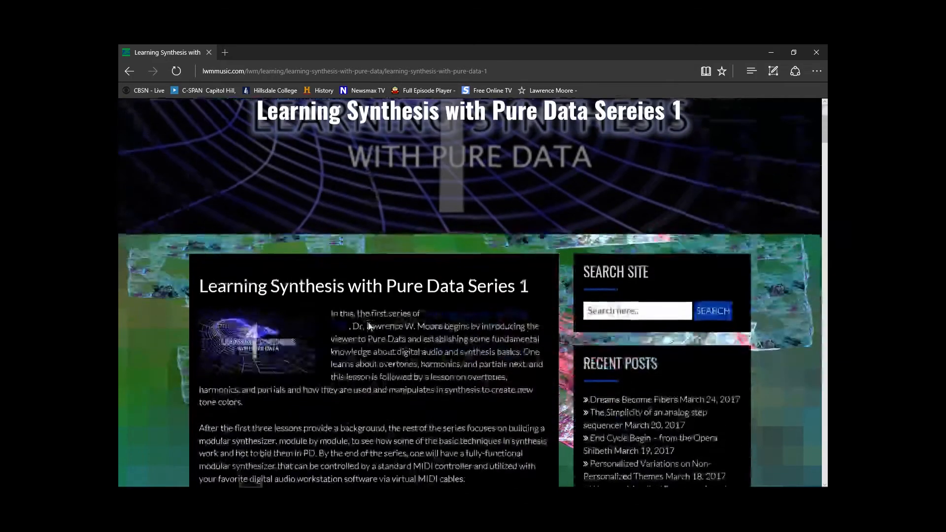
pyautogui.scroll(-2, 370, 324)
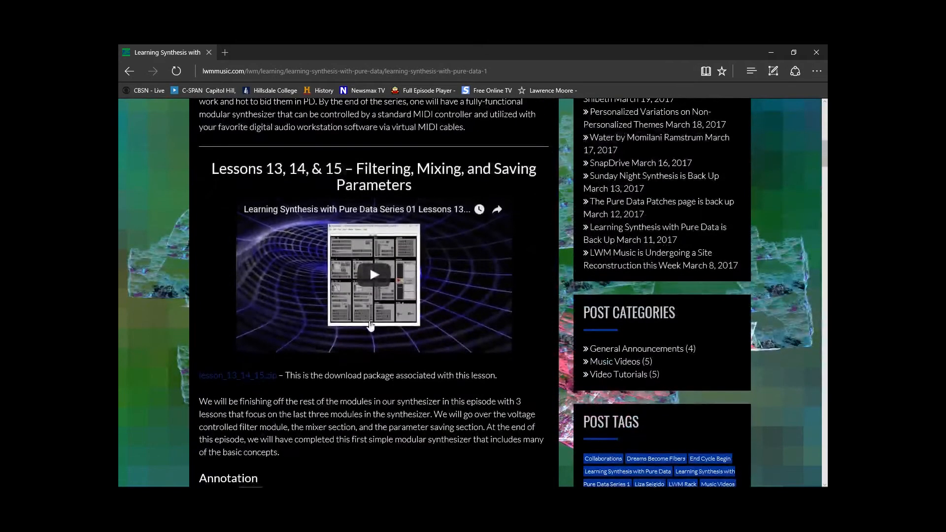
pyautogui.scroll(1, 370, 324)
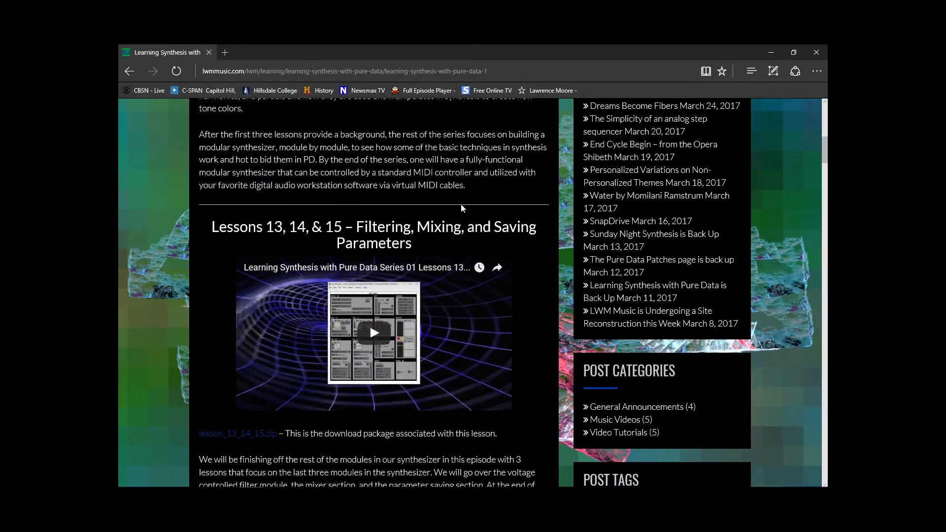
pyautogui.scroll(2, 359, 215)
pyautogui.scroll(-4, 359, 214)
pyautogui.scroll(1, 305, 178)
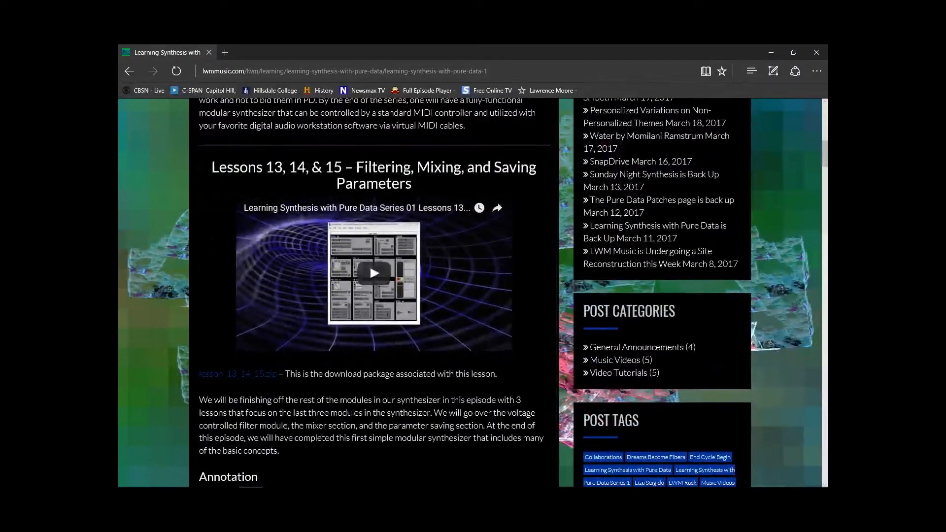
pyautogui.scroll(-5, 348, 271)
pyautogui.scroll(-3, 347, 267)
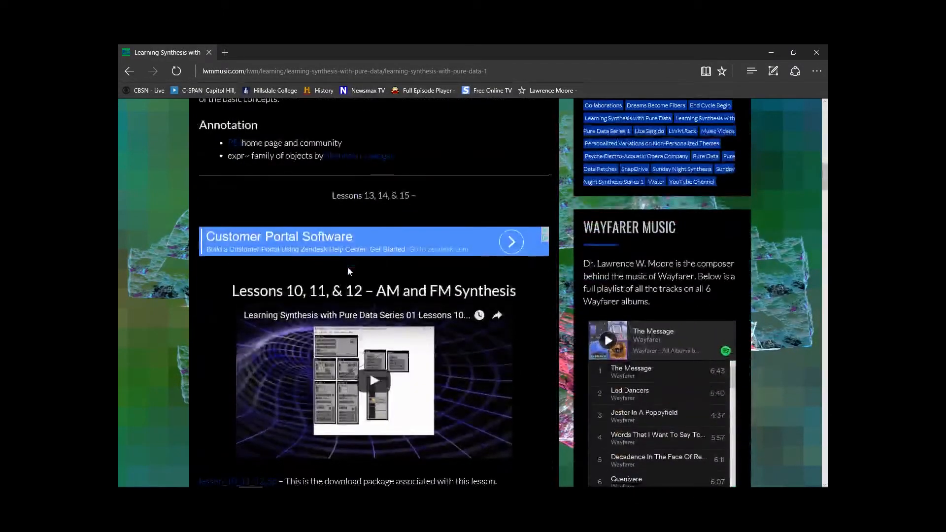
pyautogui.scroll(3, 413, 300)
pyautogui.scroll(10, 413, 300)
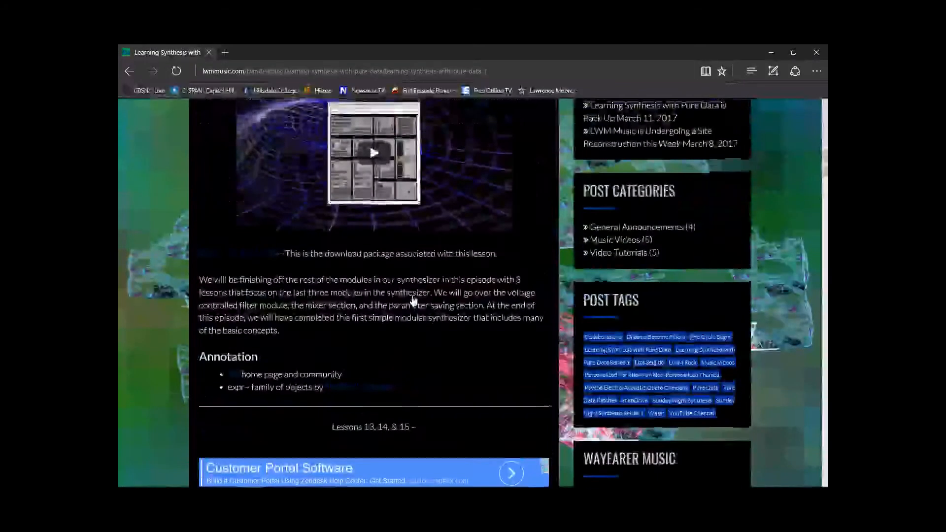
pyautogui.scroll(3, 413, 301)
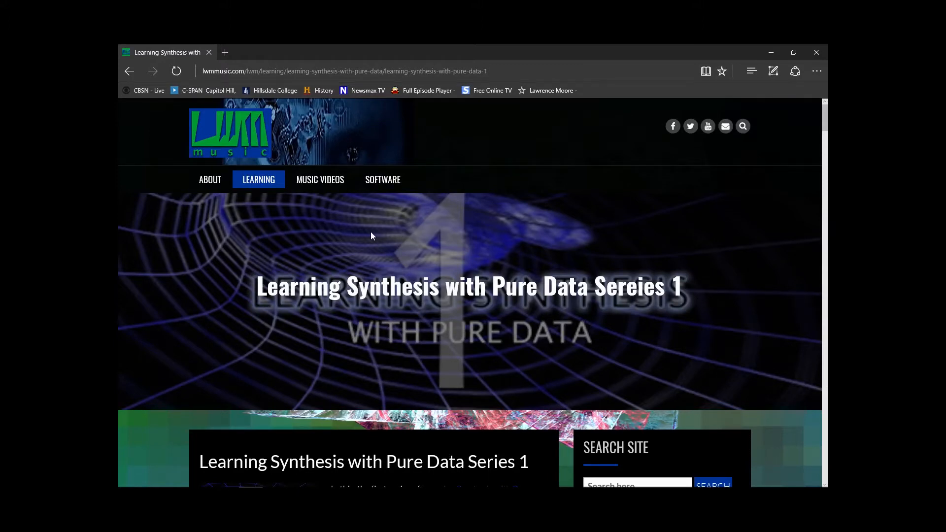
# Open the YouTube channel at youtube.com/lwmmusic in a new browser tab.
pyautogui.click(229, 56)
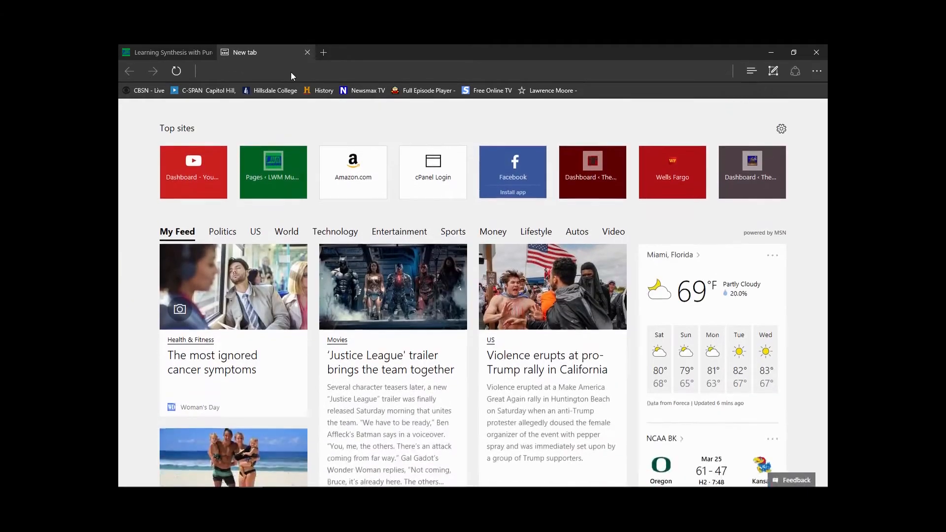
pyautogui.click(291, 72)
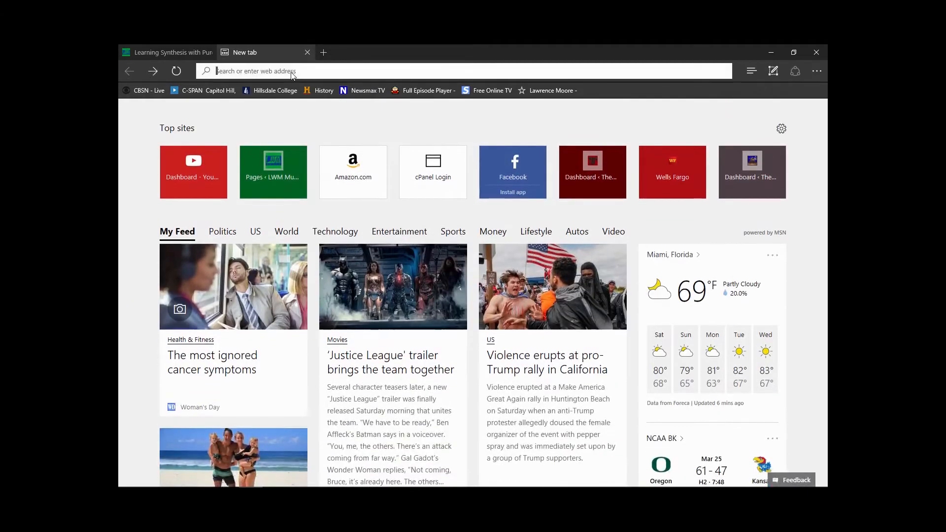
pyautogui.write('you')
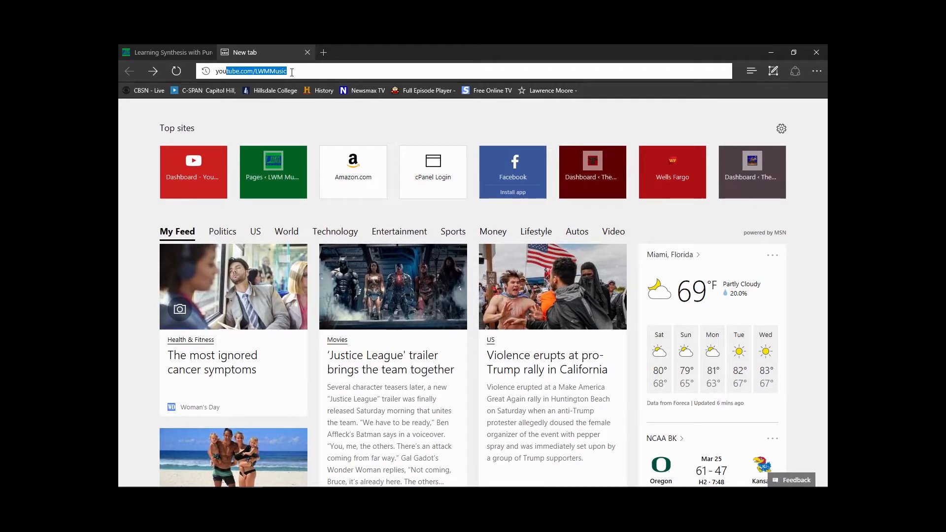
pyautogui.write('tube.com/')
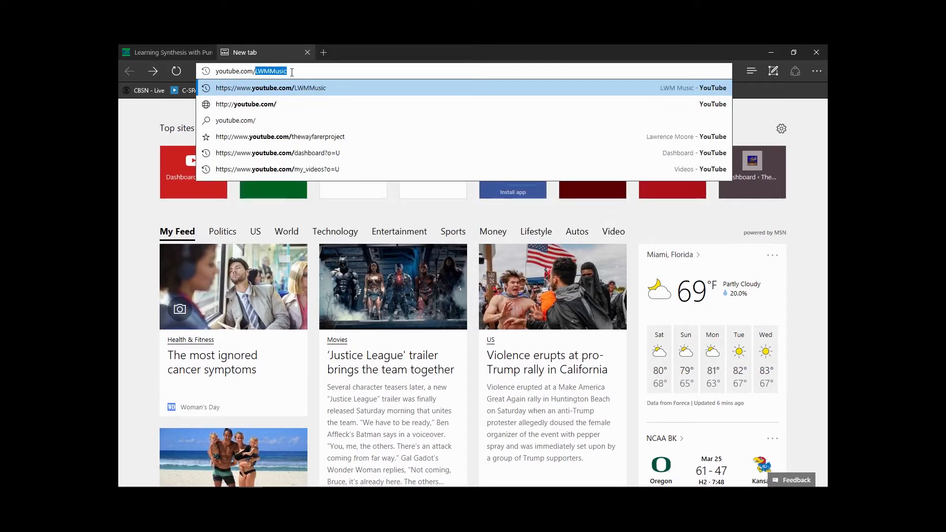
pyautogui.write('lwmmusic')
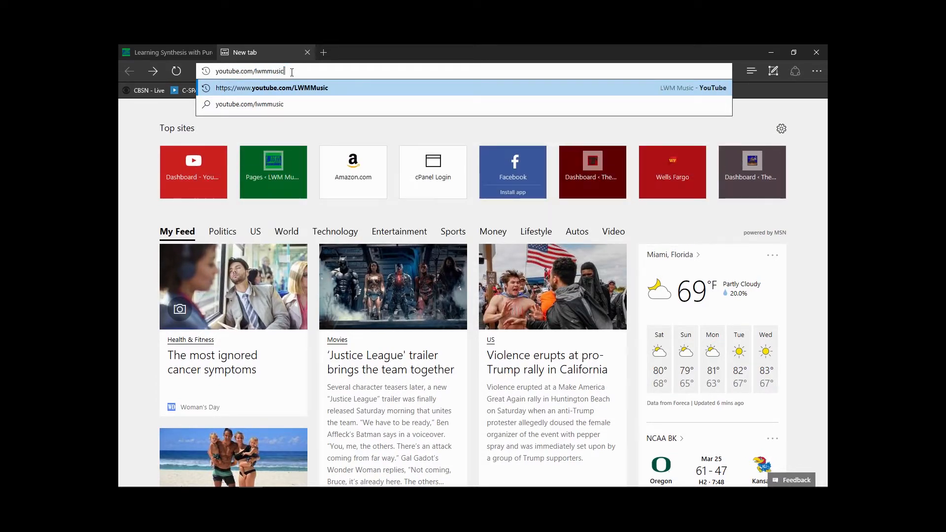
pyautogui.press('Return')
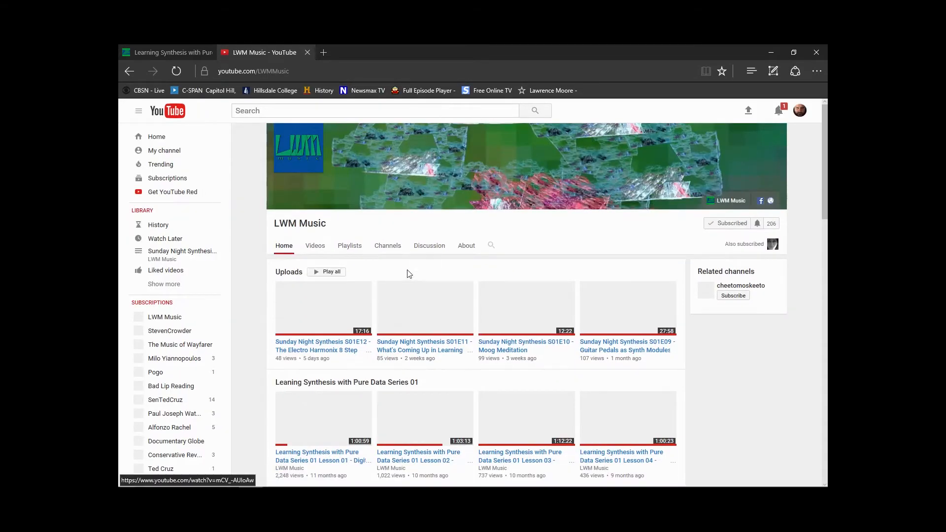
# Look through the LWM Music channel's video rows, including Learning Synthesis with Pure Data Series 01, Sunday Night Synthesis and Pure Data Patches.
pyautogui.scroll(-1, 395, 267)
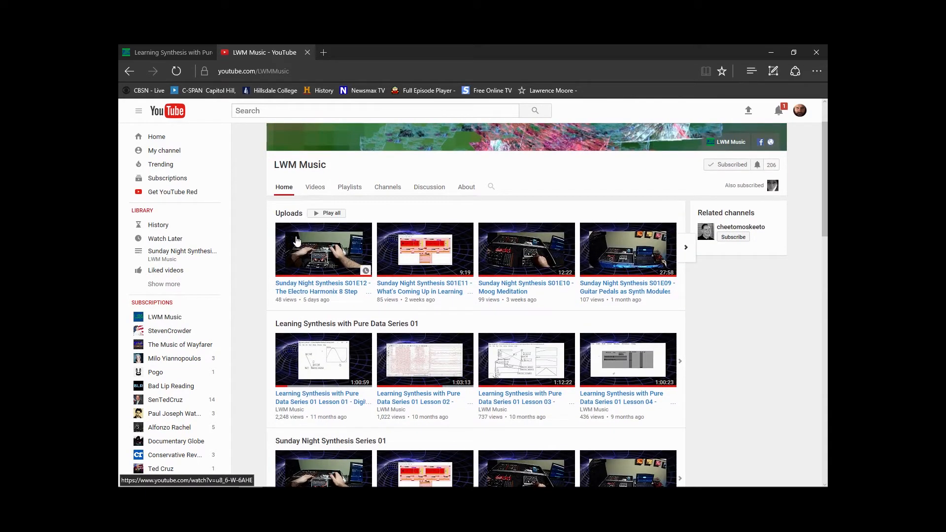
pyautogui.scroll(-1, 315, 256)
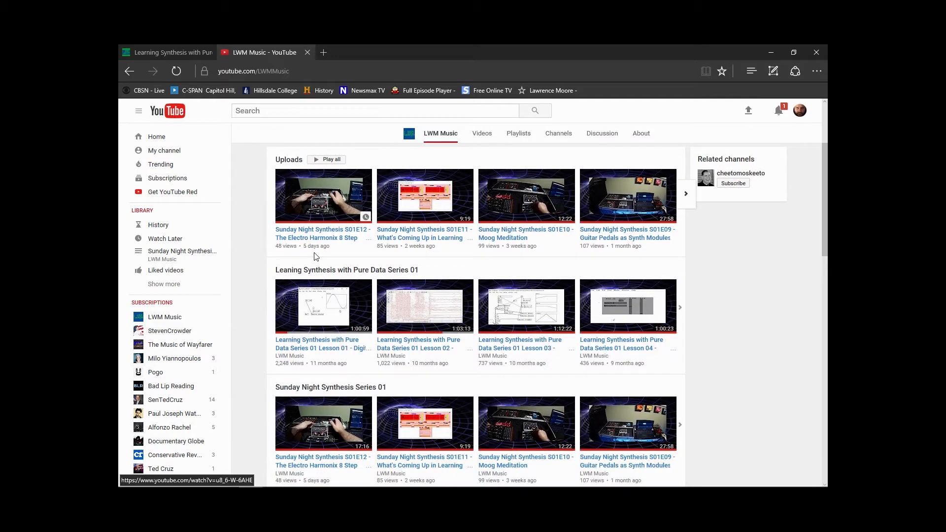
pyautogui.scroll(-1, 316, 257)
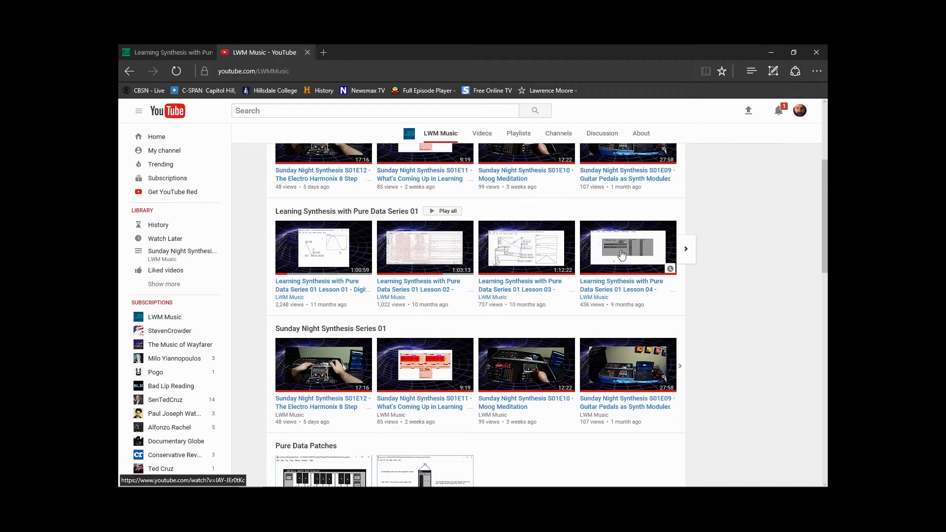
pyautogui.scroll(-4, 620, 254)
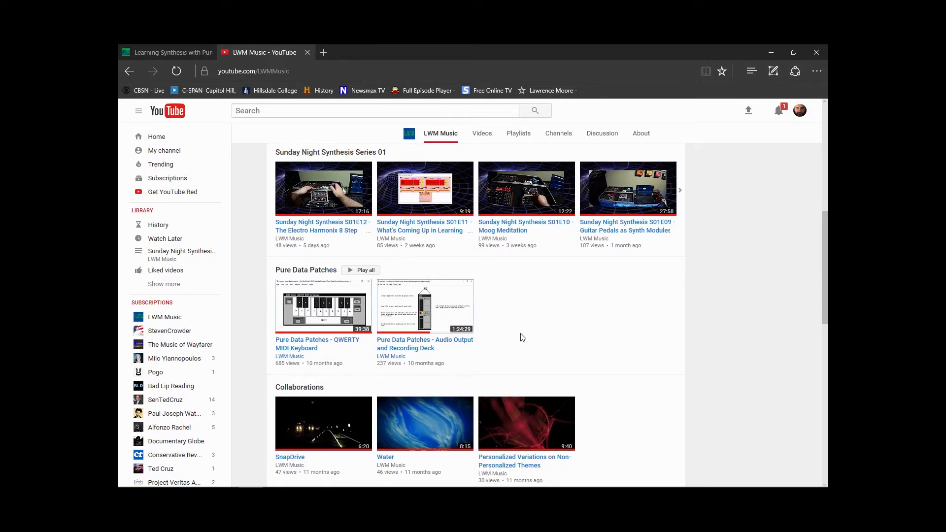
pyautogui.scroll(5, 523, 338)
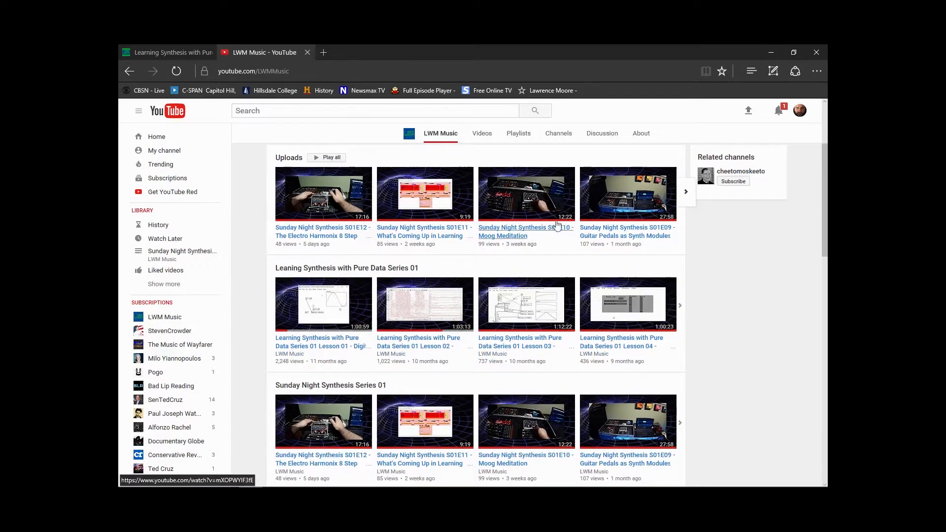
# Leave the browser, switch to File Explorer and show the contents of the lwm_fam2_synthesizer folder inside lesson_16.
pyautogui.click(771, 52)
pyautogui.moveTo(463, 485)
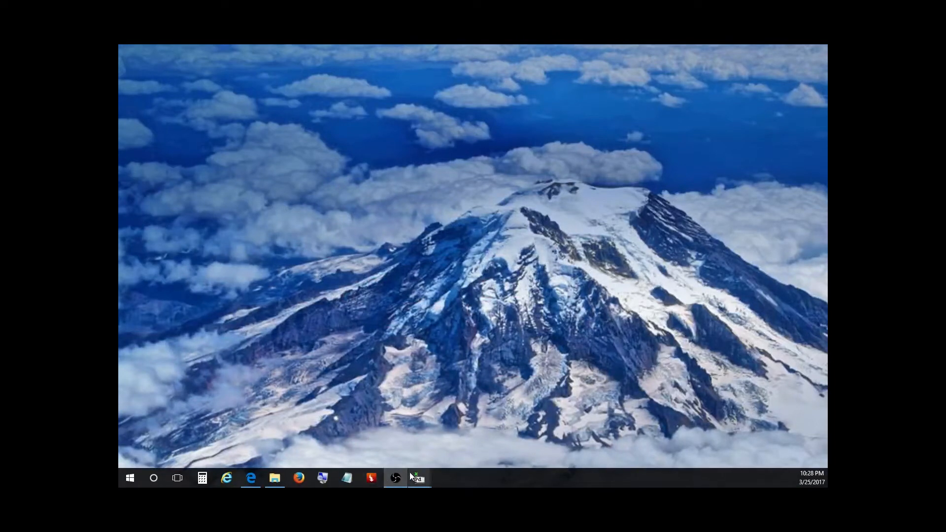
pyautogui.click(273, 480)
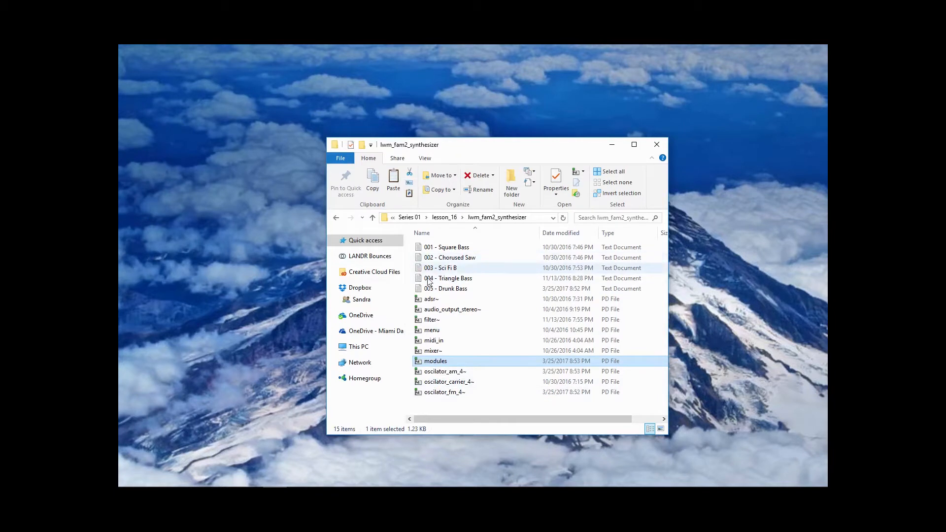
pyautogui.click(335, 218)
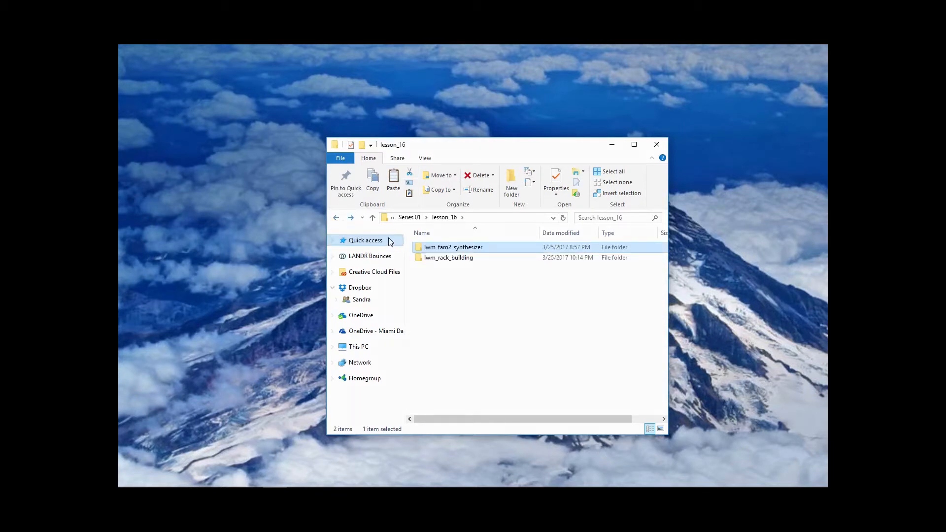
pyautogui.doubleClick(470, 247)
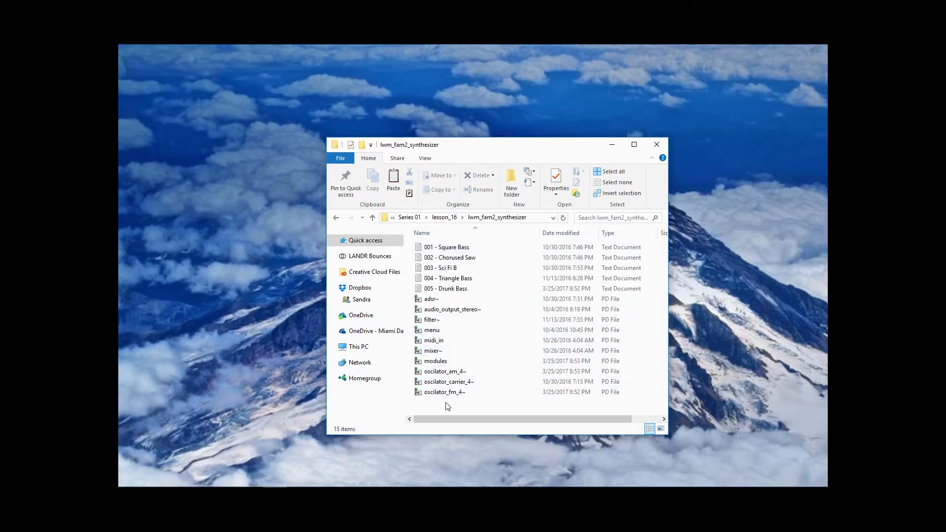
pyautogui.hscroll(2, 450, 352)
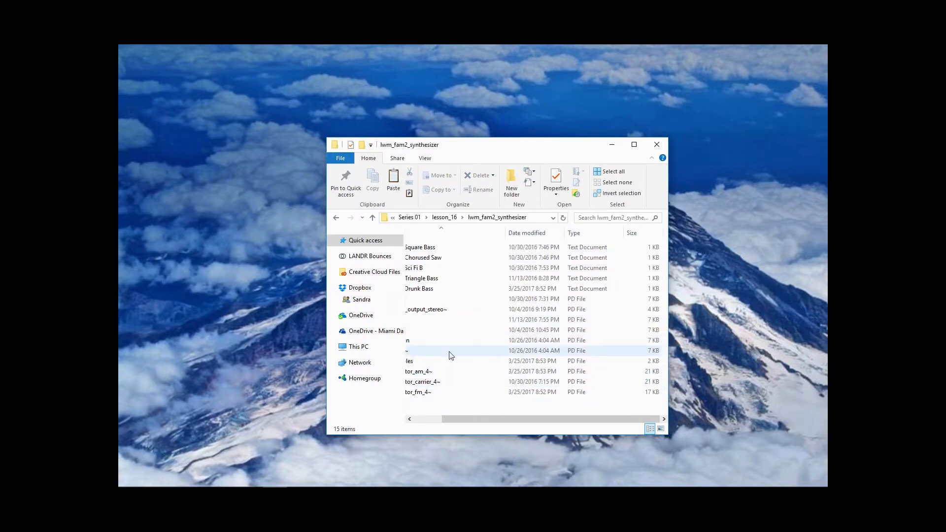
pyautogui.hscroll(-2, 450, 352)
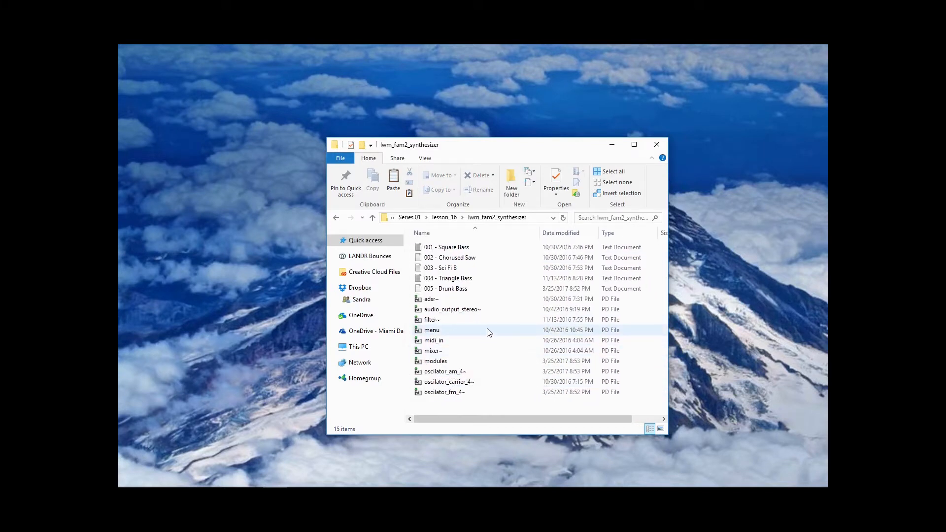
# Point out the modules file in the folder, then bring the open modules.pd patch in Pure Data forward and reposition its window.
pyautogui.click(438, 352)
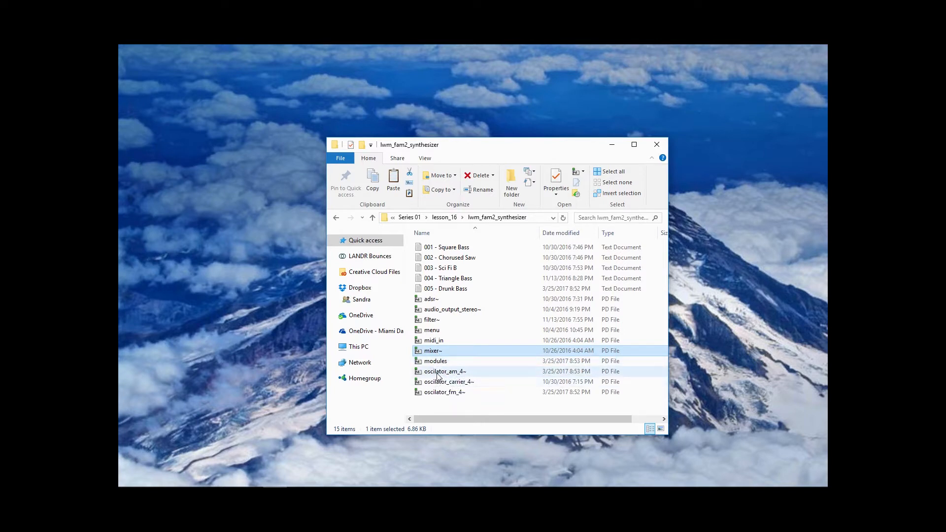
pyautogui.click(441, 363)
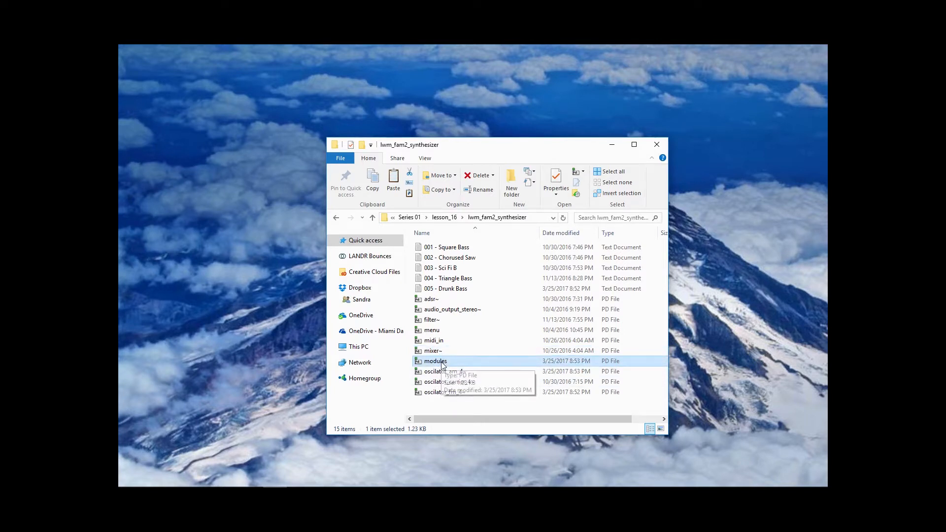
pyautogui.moveTo(463, 486)
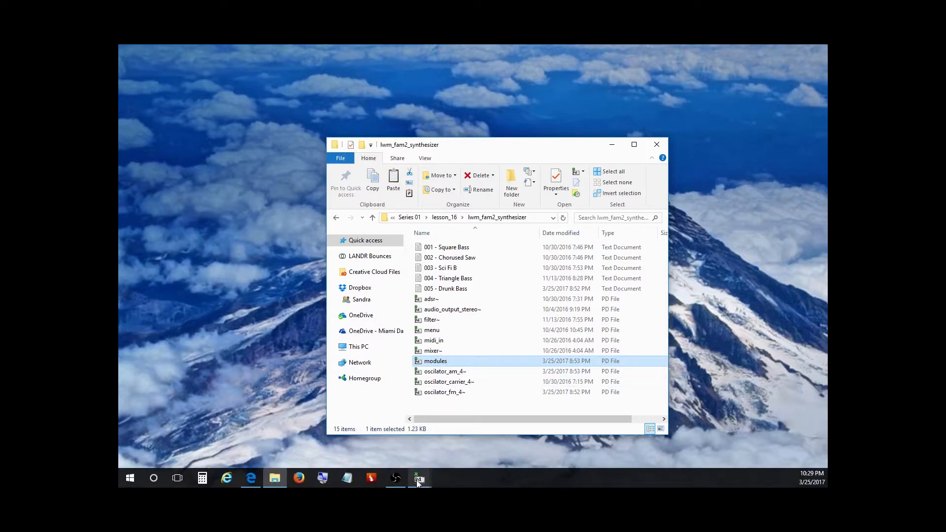
pyautogui.moveTo(417, 482)
pyautogui.click(449, 450)
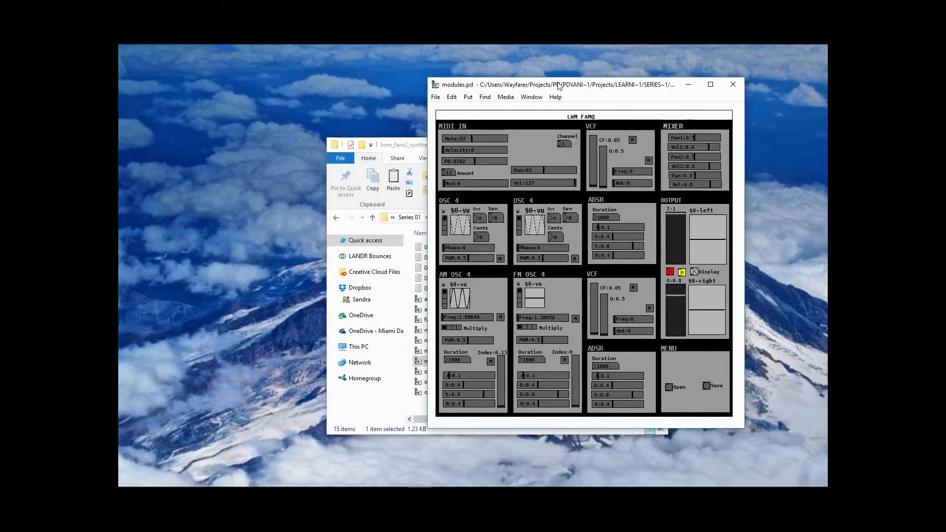
pyautogui.moveTo(559, 86); pyautogui.dragTo(477, 90)
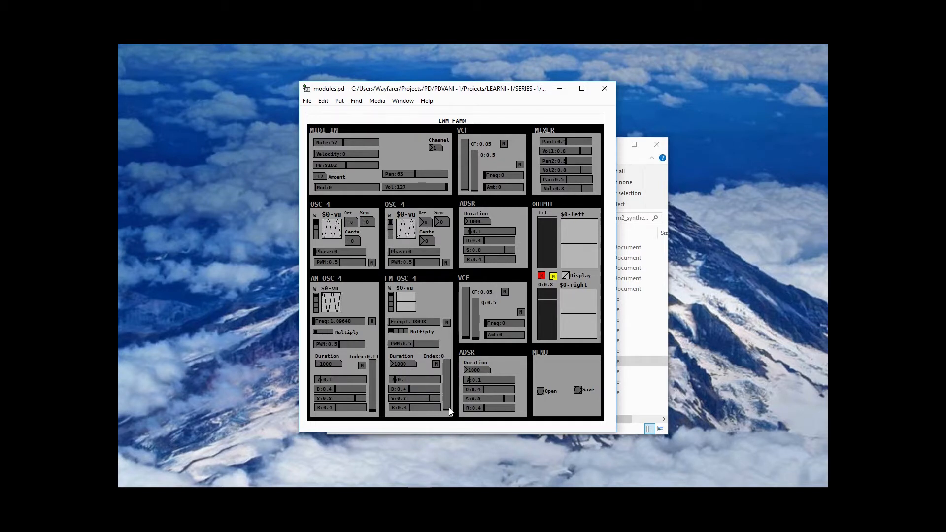
# Look over the individual module files in the synthesizer folder and return to the modules.pd patch.
pyautogui.moveTo(449, 407); pyautogui.dragTo(445, 429)
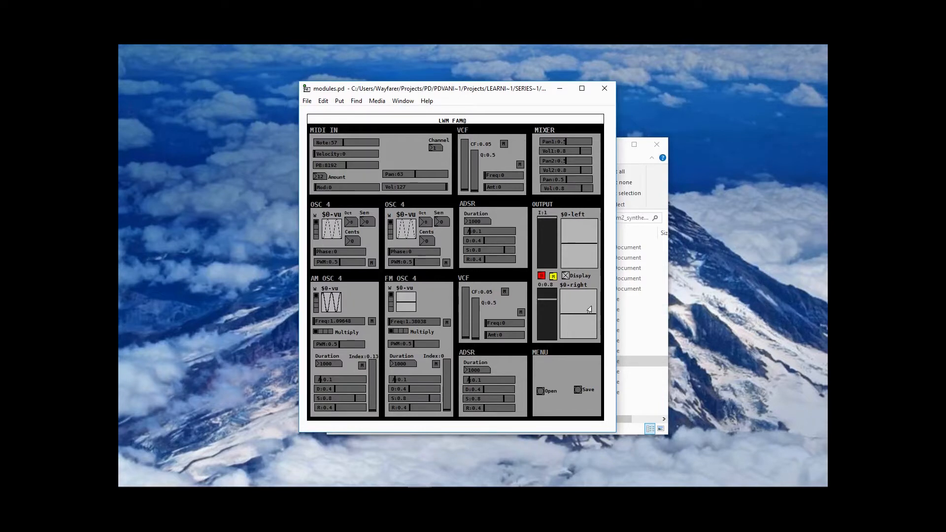
pyautogui.click(649, 337)
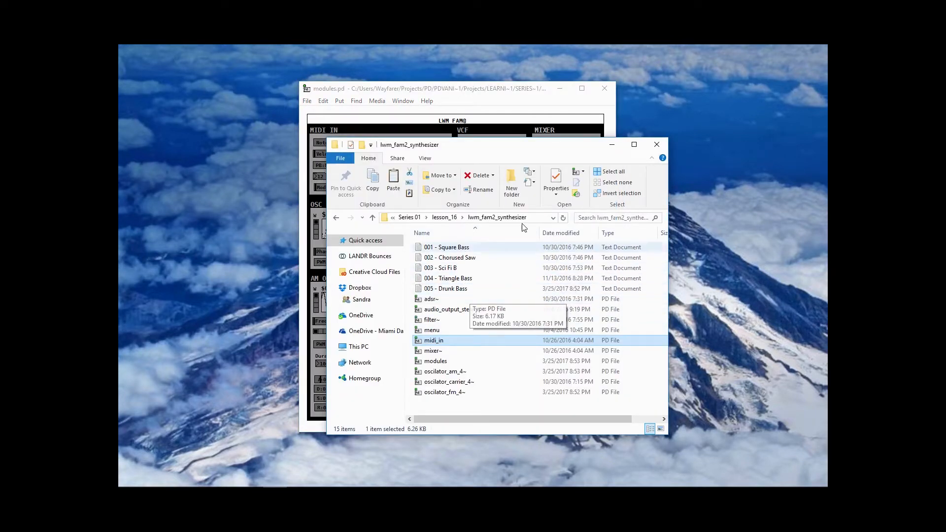
pyautogui.click(509, 94)
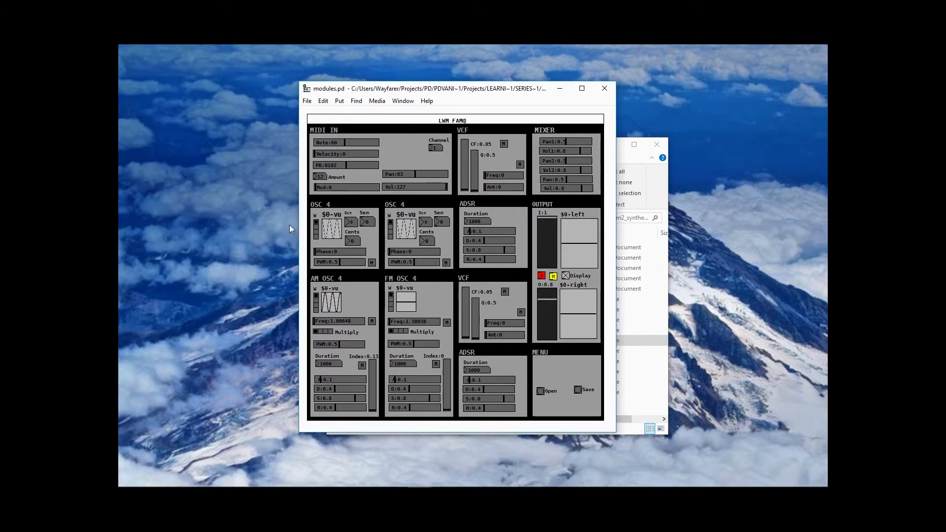
# Set the first OSC 4 to a square wave detuned 5 cents and the second to a sawtooth detuned -8 cents.
pyautogui.click(316, 232)
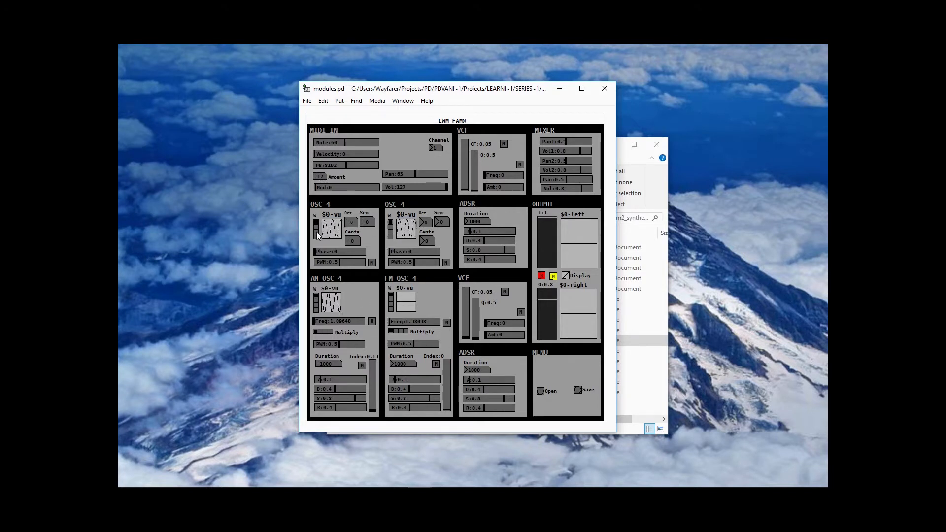
pyautogui.click(391, 237)
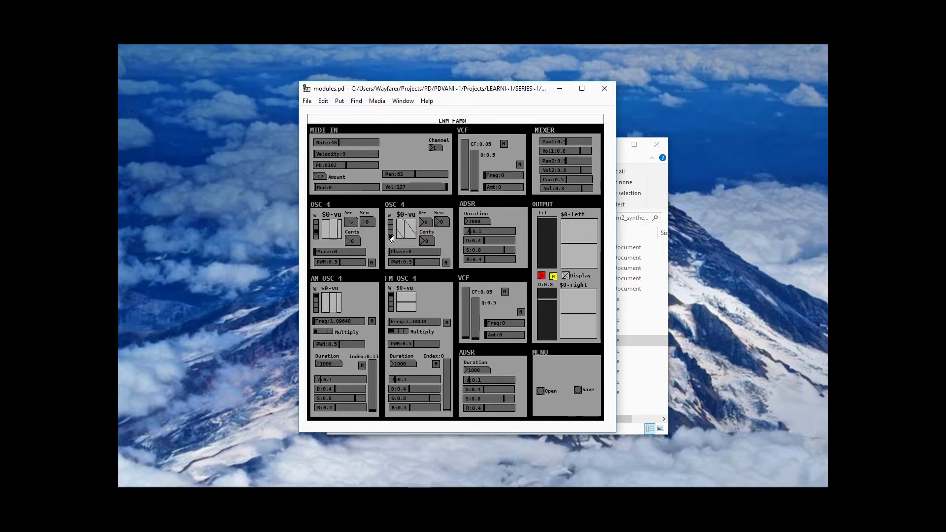
pyautogui.click(355, 240)
pyautogui.click(427, 241)
# Set the mixer's Pan1 to 0.36 and Pan2 to 0.67, and the pitch-bend Amount in MIDI IN to 7.
pyautogui.moveTo(565, 140); pyautogui.dragTo(560, 140)
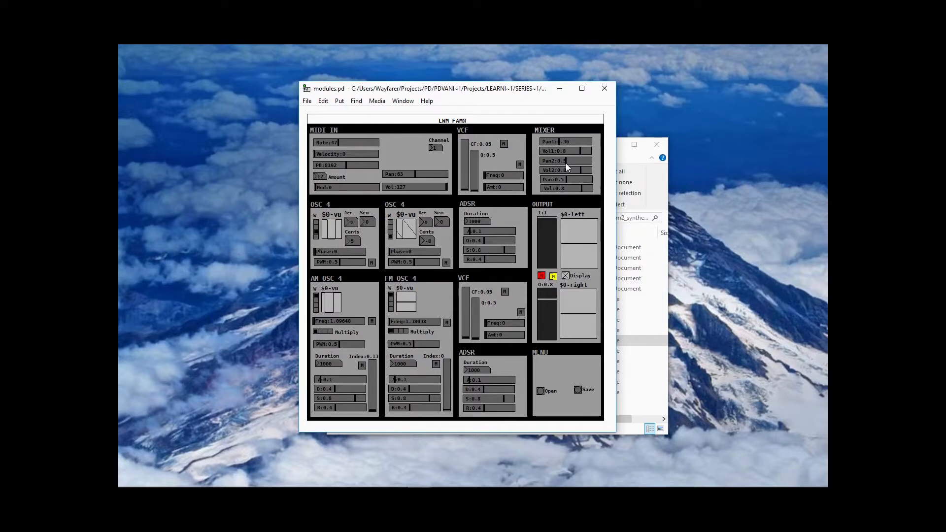
pyautogui.moveTo(566, 163); pyautogui.dragTo(576, 162)
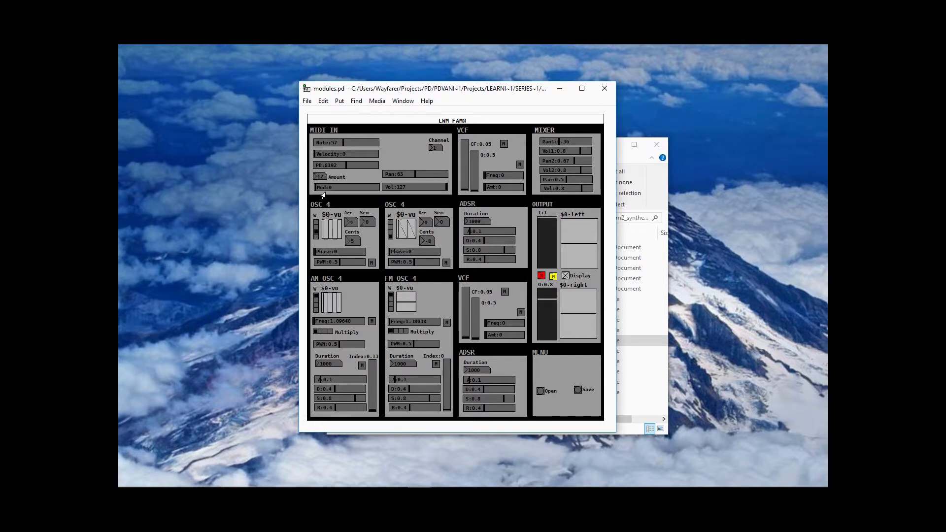
pyautogui.click(322, 176)
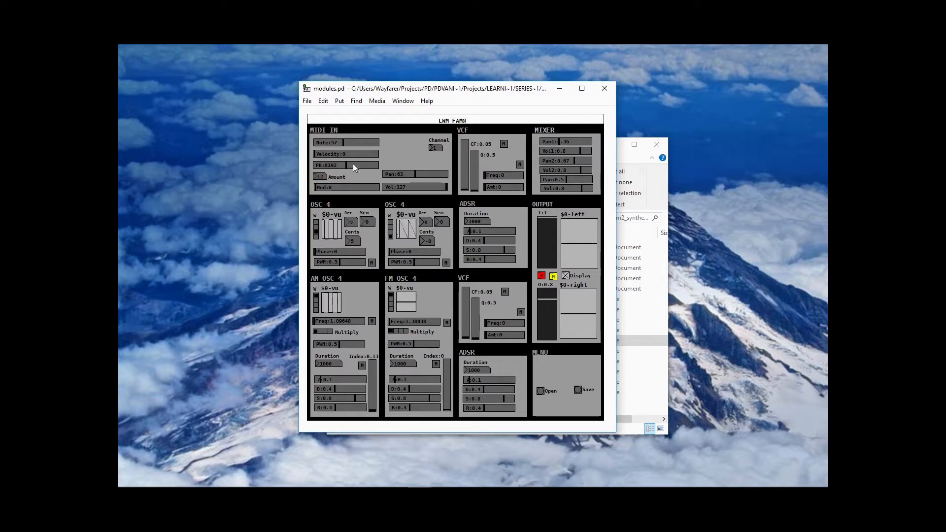
pyautogui.click(325, 176)
pyautogui.write('7')
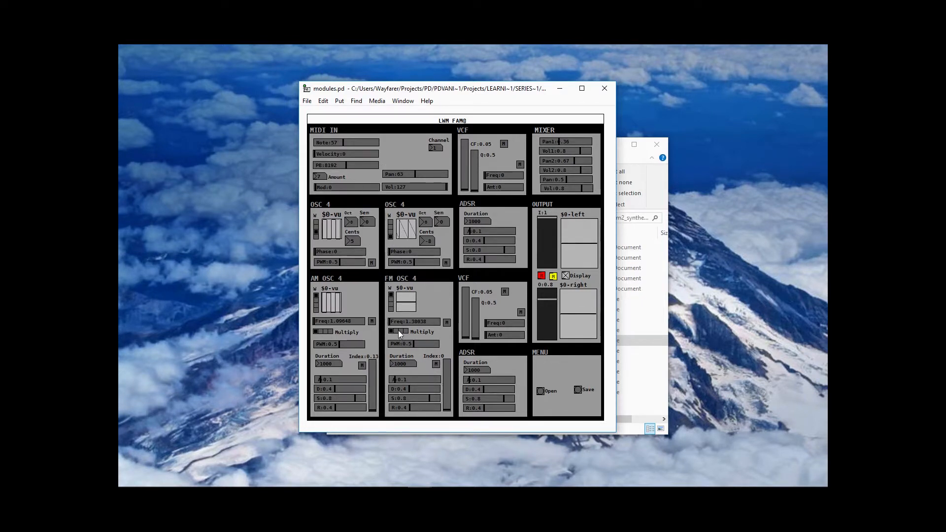
# Enable PWM modulation on the first OSC 4 with PWM at 0.65, and set FM OSC 4 to frequency 1.51356 and index 0.45.
pyautogui.click(371, 263)
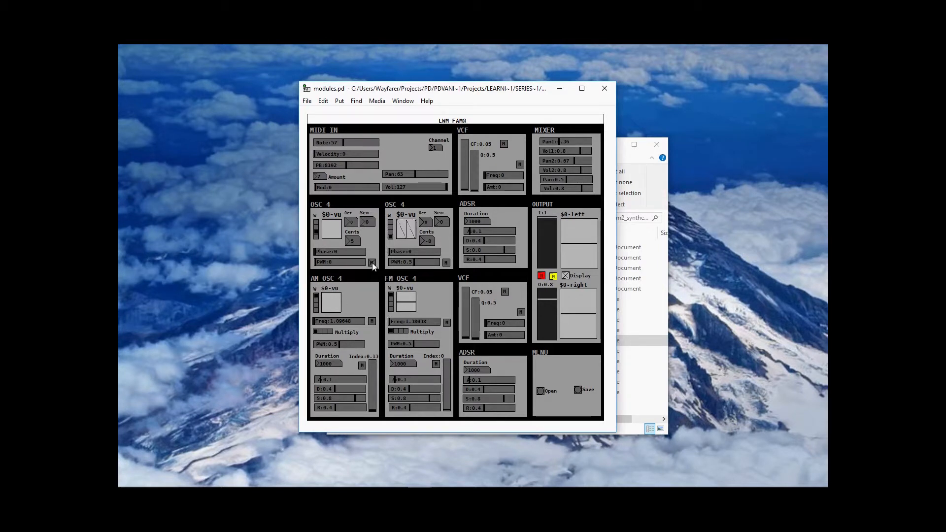
pyautogui.moveTo(336, 262)
pyautogui.mouseDown()
pyautogui.moveTo(320, 262)
pyautogui.moveTo(347, 270)
pyautogui.mouseUp()
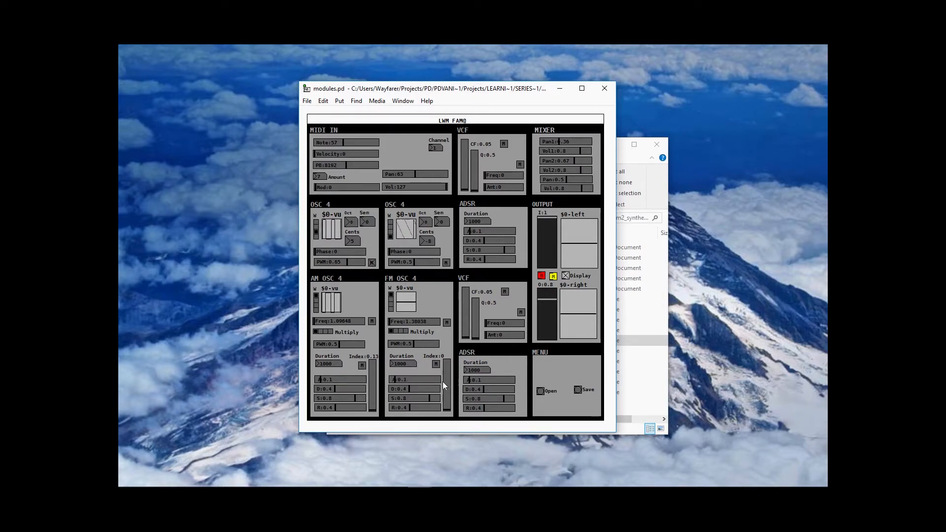
pyautogui.moveTo(391, 321); pyautogui.dragTo(395, 321)
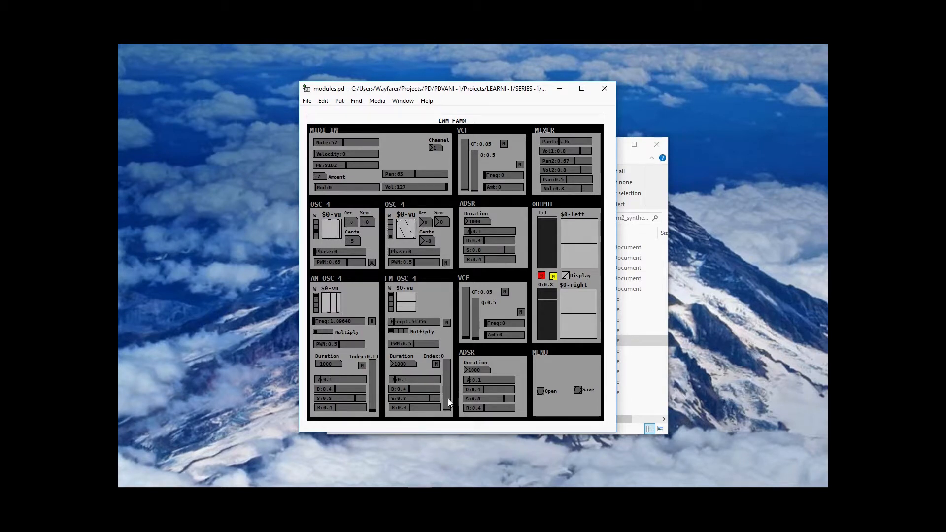
pyautogui.moveTo(447, 408); pyautogui.dragTo(448, 386)
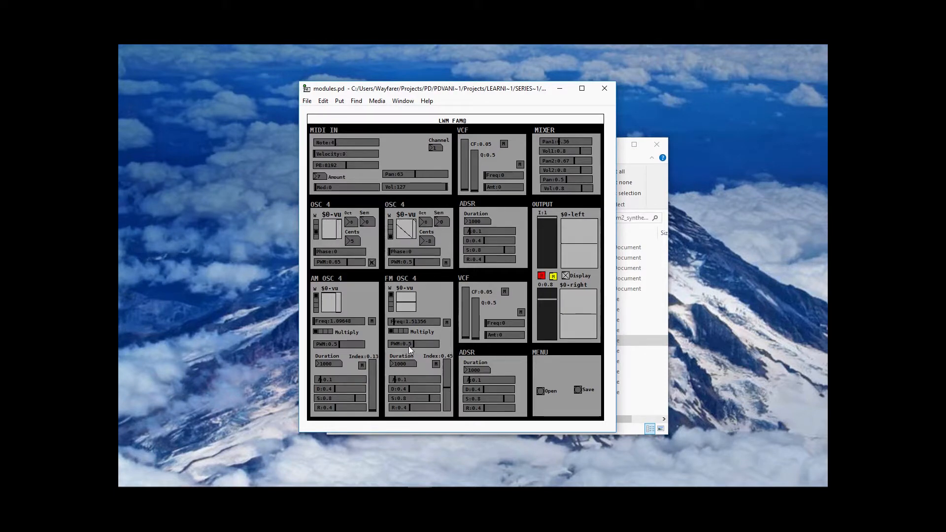
# Set FM OSC 4 to frequency 1.25893 and index 0.05, and enable modulation of its index.
pyautogui.moveTo(392, 321); pyautogui.dragTo(390, 321)
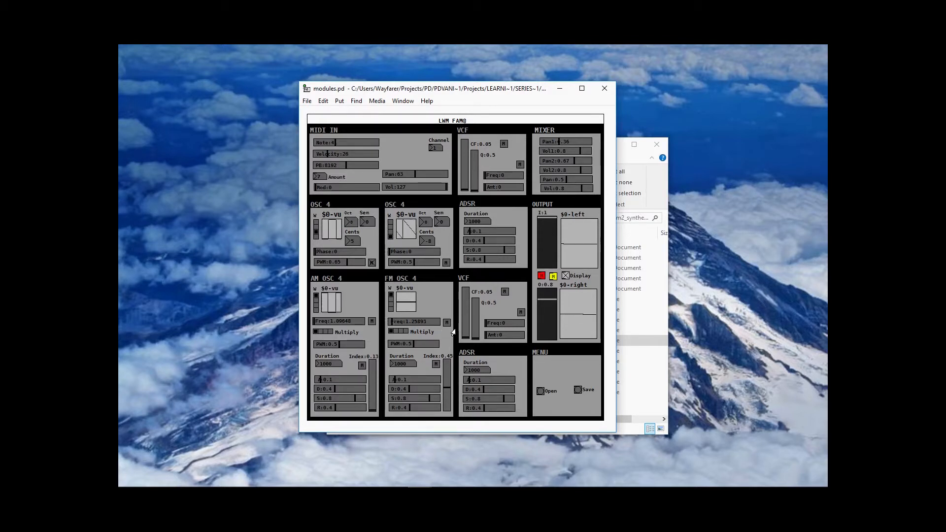
pyautogui.moveTo(446, 393); pyautogui.dragTo(448, 406)
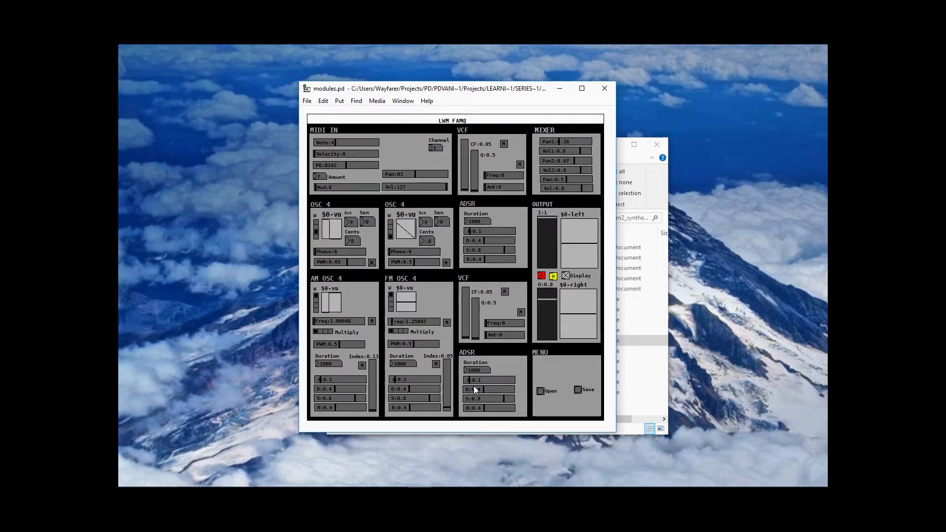
pyautogui.click(436, 364)
# Toggle PWM modulation on the first OSC 4 with PWM at 0.68, and set the upper VCF to CF 0.10834 and Q 4.9557.
pyautogui.click(372, 262)
pyautogui.moveTo(319, 260); pyautogui.dragTo(361, 262)
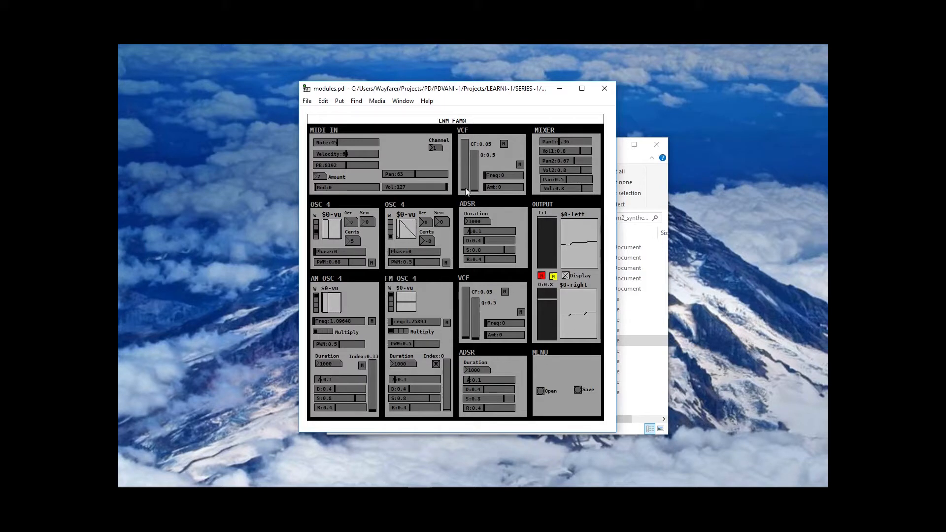
pyautogui.moveTo(463, 185); pyautogui.dragTo(476, 158)
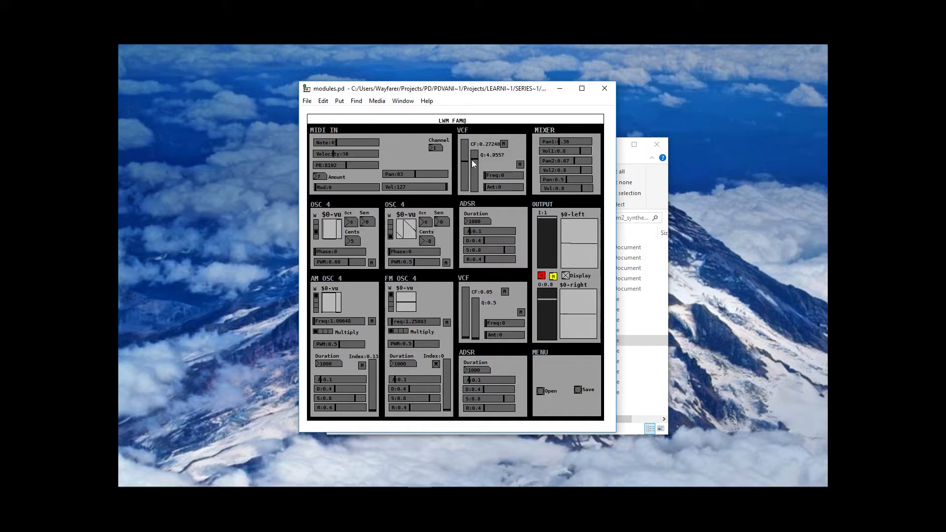
pyautogui.moveTo(464, 161); pyautogui.dragTo(465, 176)
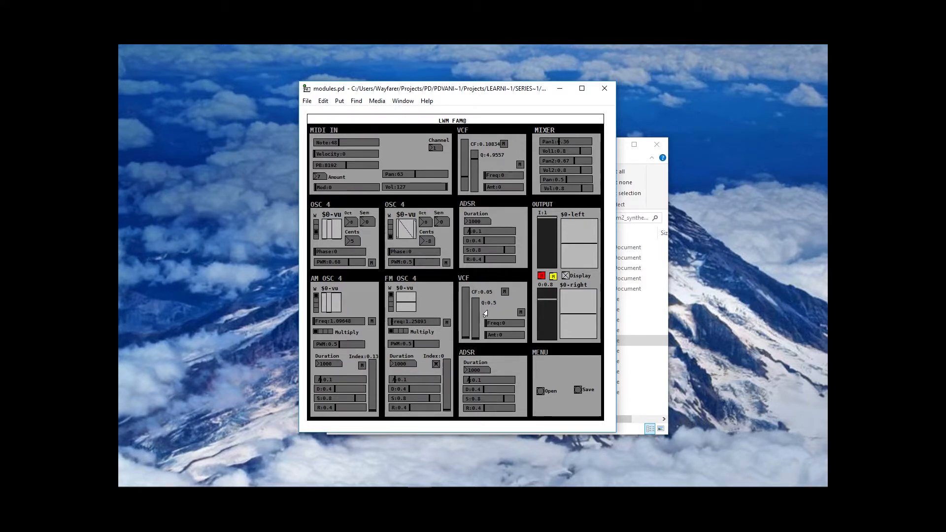
# Open the MIDI settings.
pyautogui.click(377, 101)
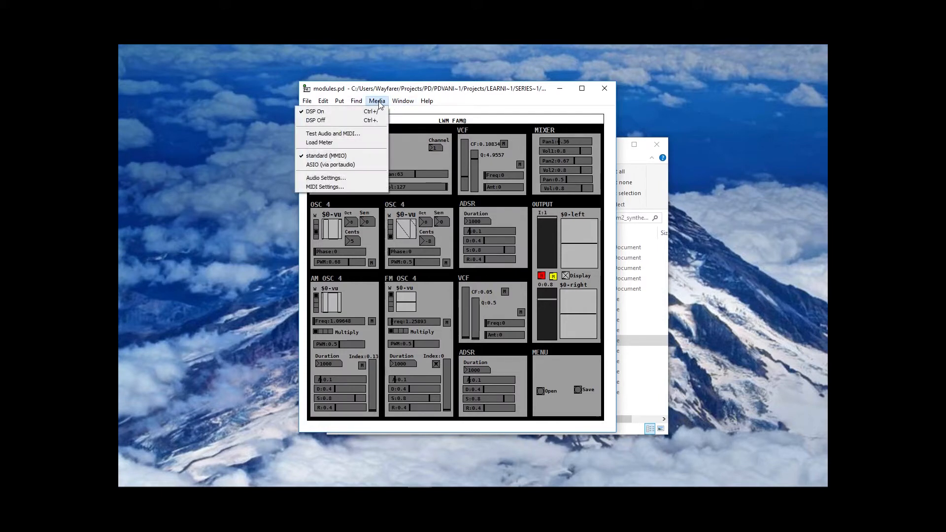
pyautogui.click(364, 187)
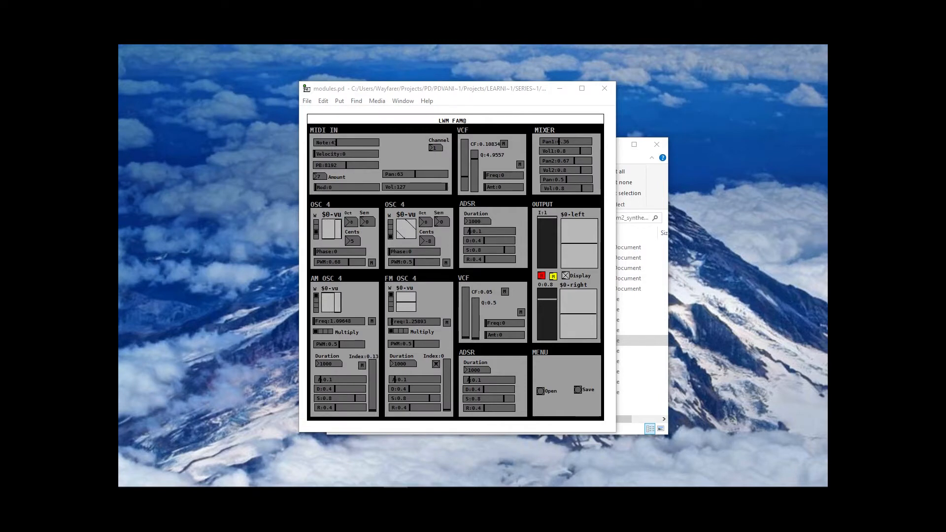
# Save the current synthesizer settings as a preset named 006 - Little Buzz in the lwm_fam2_synthesizer folder.
pyautogui.click(577, 389)
pyautogui.click(577, 390)
pyautogui.moveTo(313, 162); pyautogui.dragTo(440, 161)
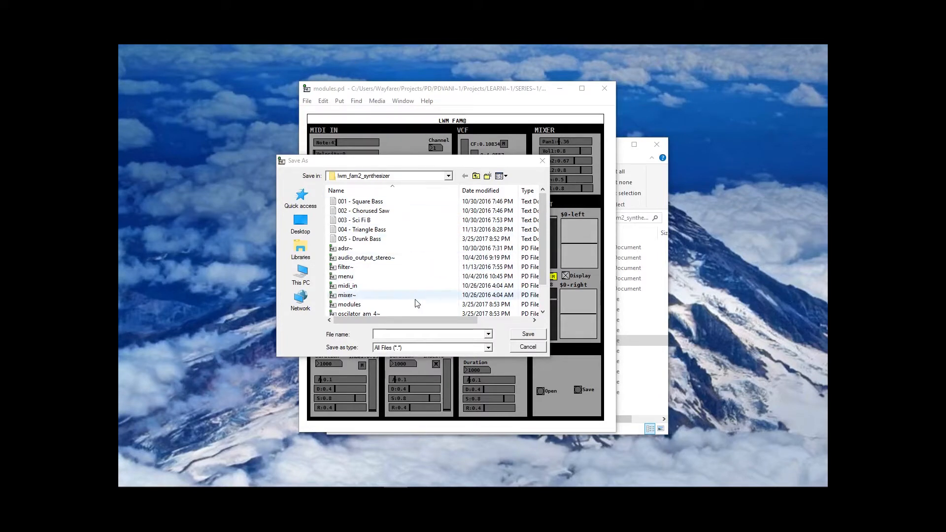
pyautogui.click(437, 335)
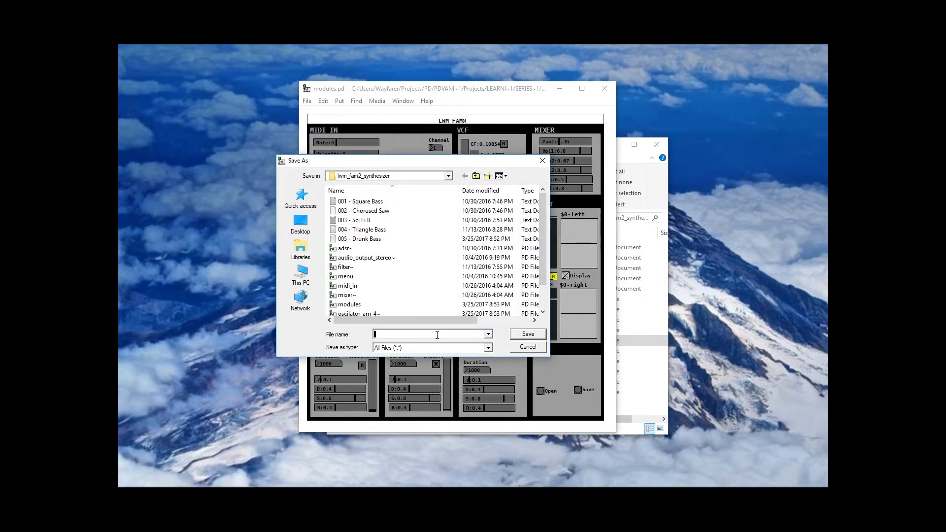
pyautogui.write('00')
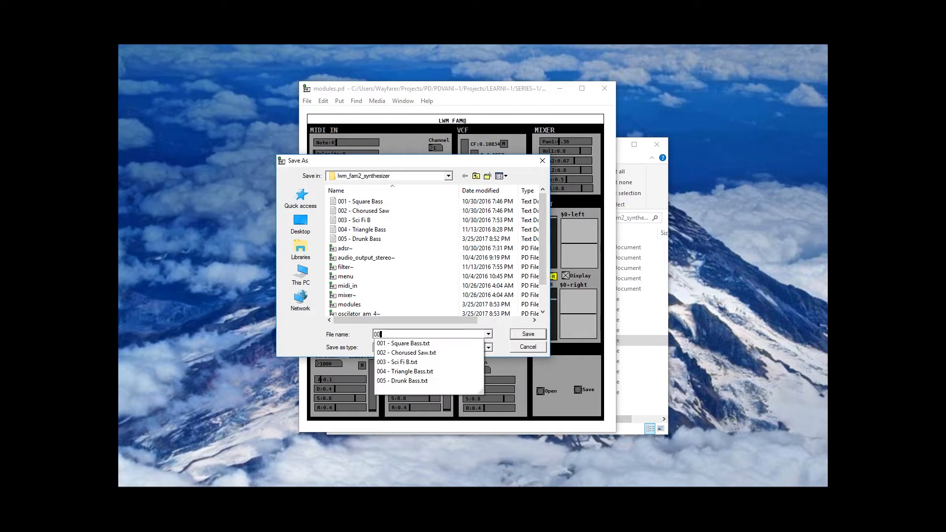
pyautogui.write('6_')
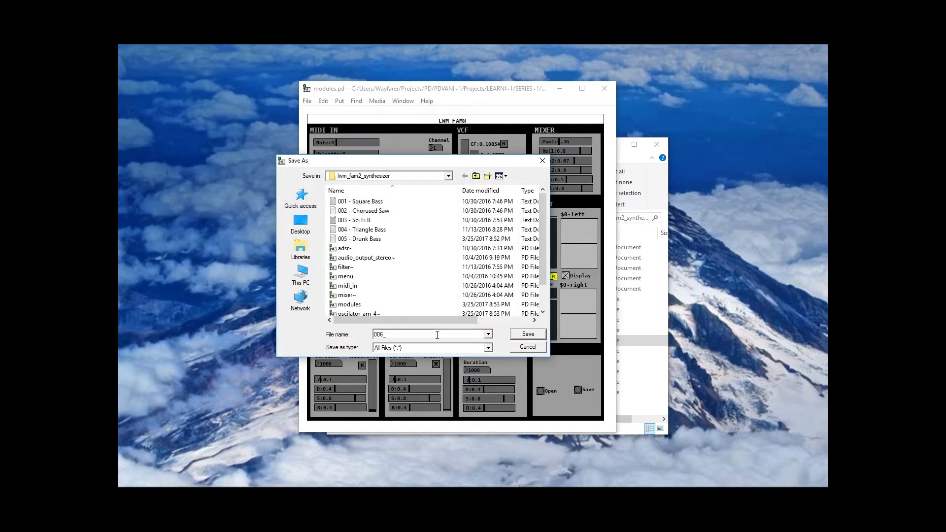
pyautogui.press('BackSpace')
pyautogui.write('- Little  Buzz')
pyautogui.press('Return')
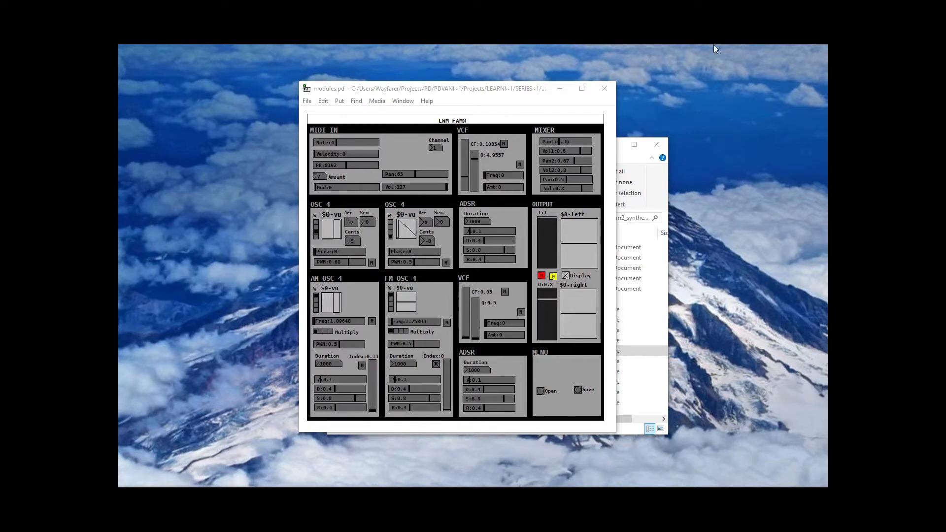
# Add the .txt extension to the 006 - Little Buzz preset file in the lwm_fam2_synthesizer folder.
pyautogui.moveTo(508, 90); pyautogui.dragTo(354, 74)
pyautogui.moveTo(529, 145); pyautogui.dragTo(570, 120)
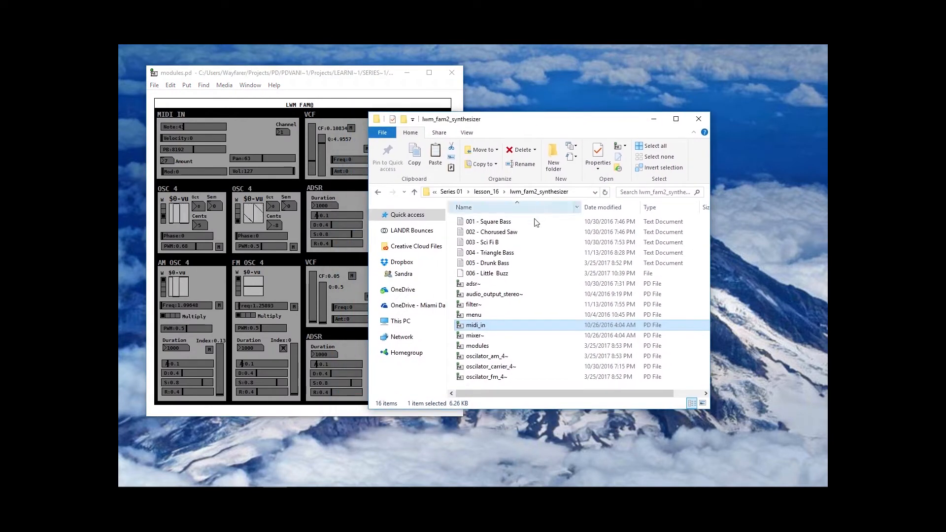
pyautogui.click(500, 274)
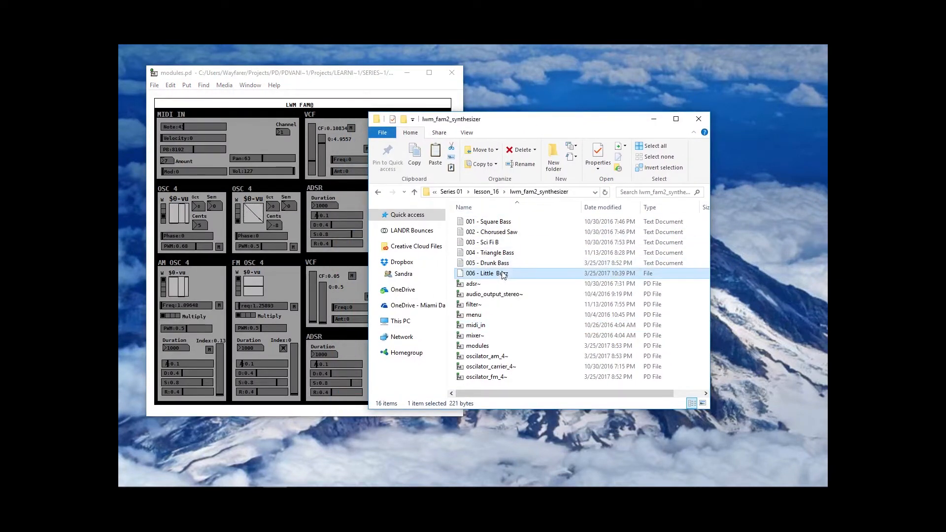
pyautogui.press('F2')
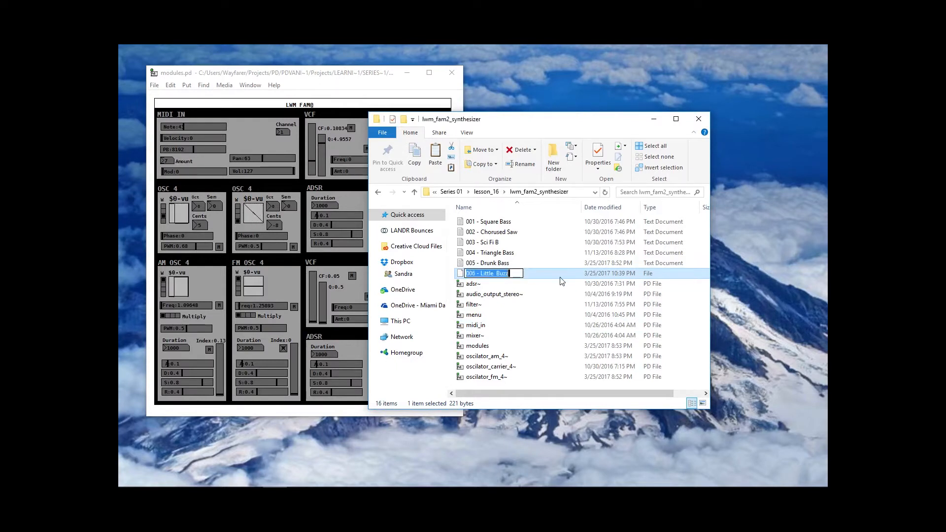
pyautogui.press('End')
pyautogui.write('.tx')
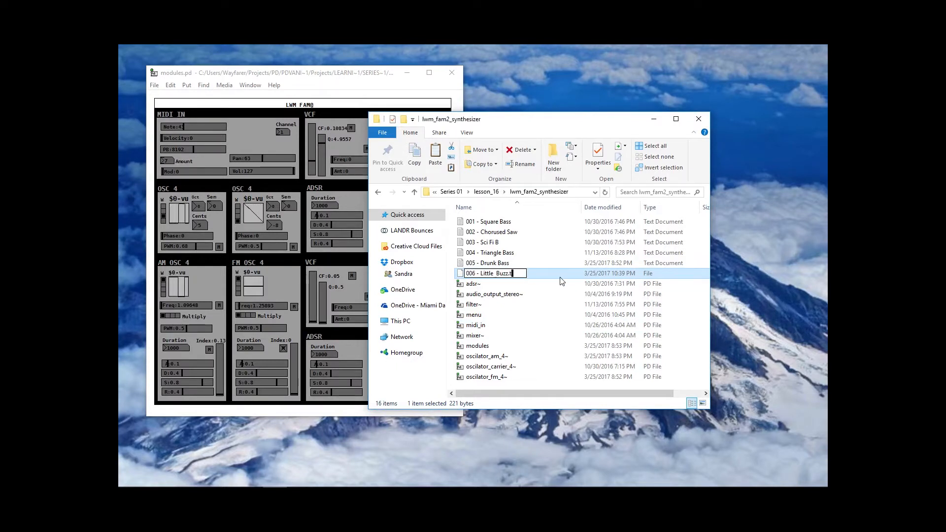
pyautogui.write('t')
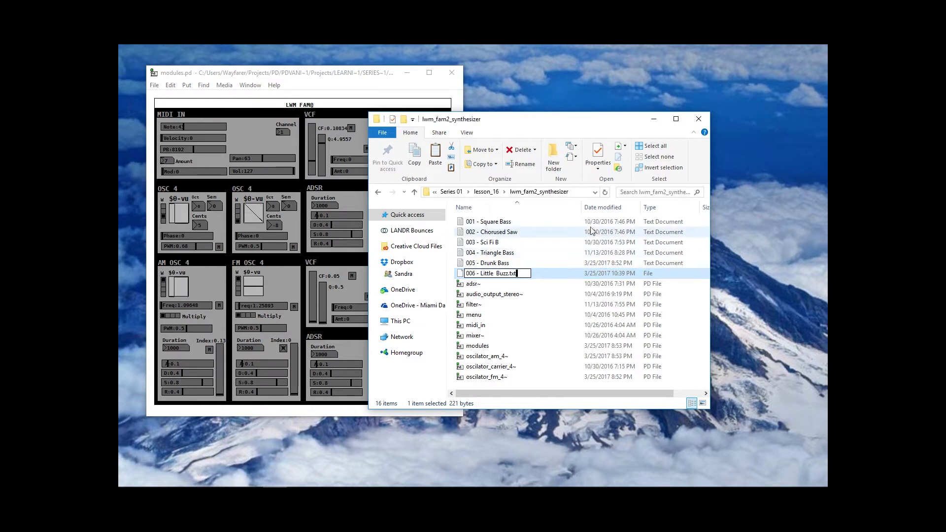
pyautogui.click(525, 245)
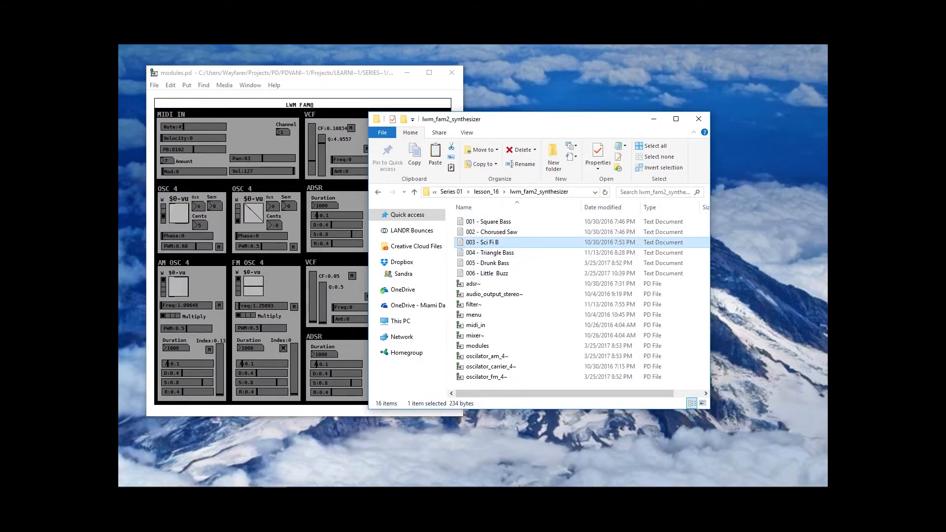
# Return to the modules.pd patch and load the 002 - Chorused Saw preset into the synthesizer.
pyautogui.click(396, 494)
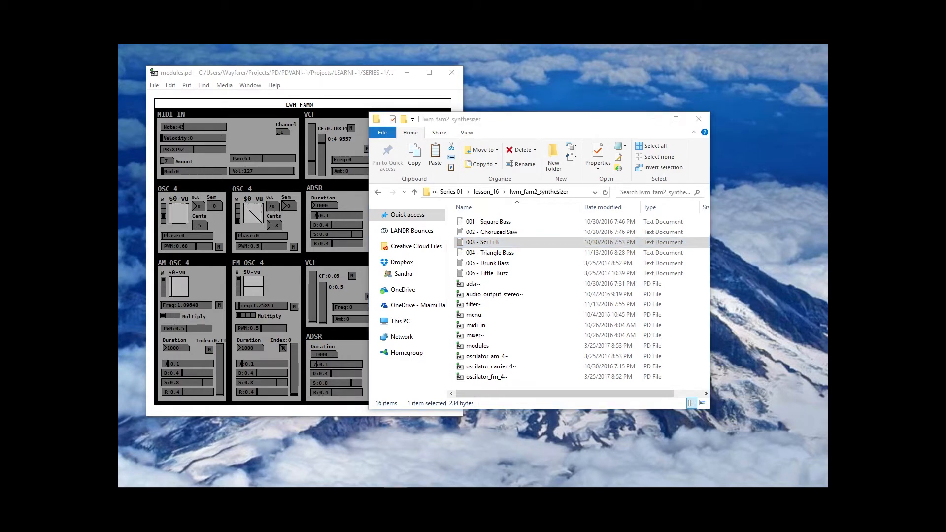
pyautogui.click(278, 72)
pyautogui.moveTo(279, 73); pyautogui.dragTo(466, 76)
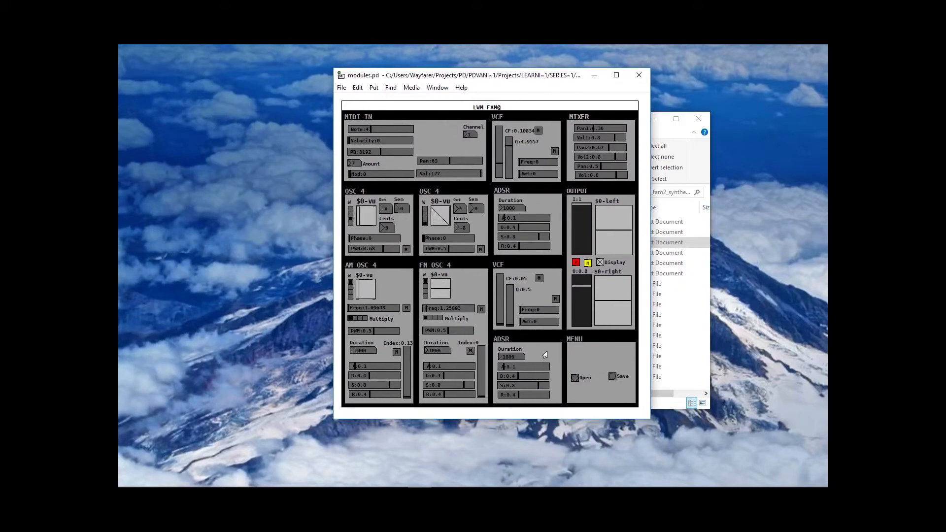
pyautogui.click(574, 378)
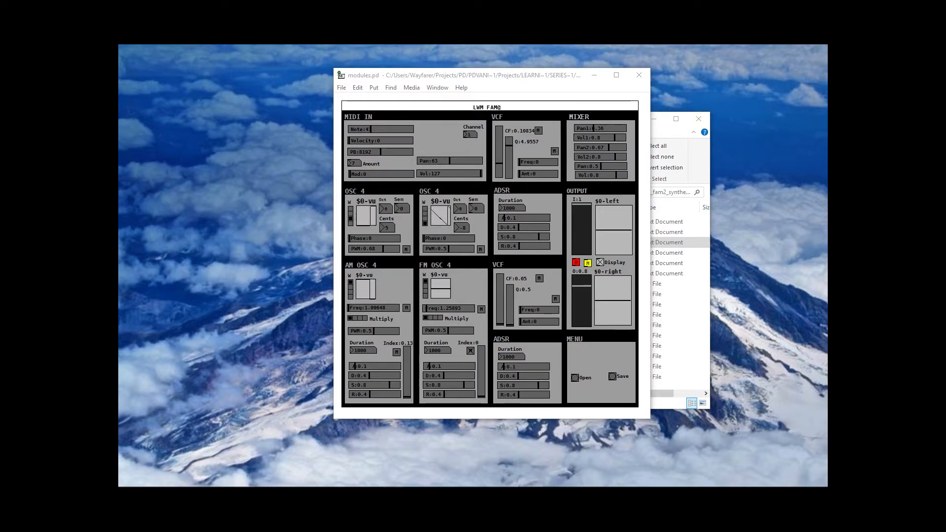
pyautogui.moveTo(412, 183); pyautogui.dragTo(519, 192)
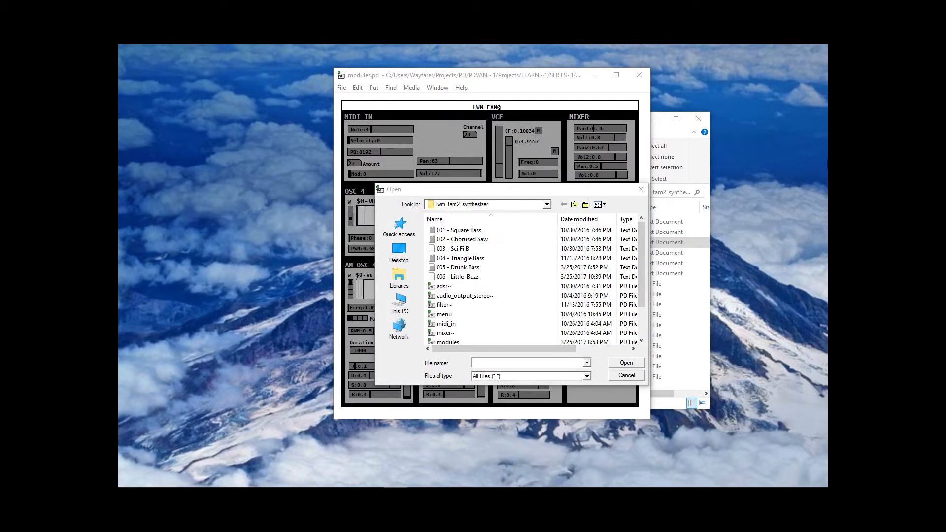
pyautogui.doubleClick(489, 240)
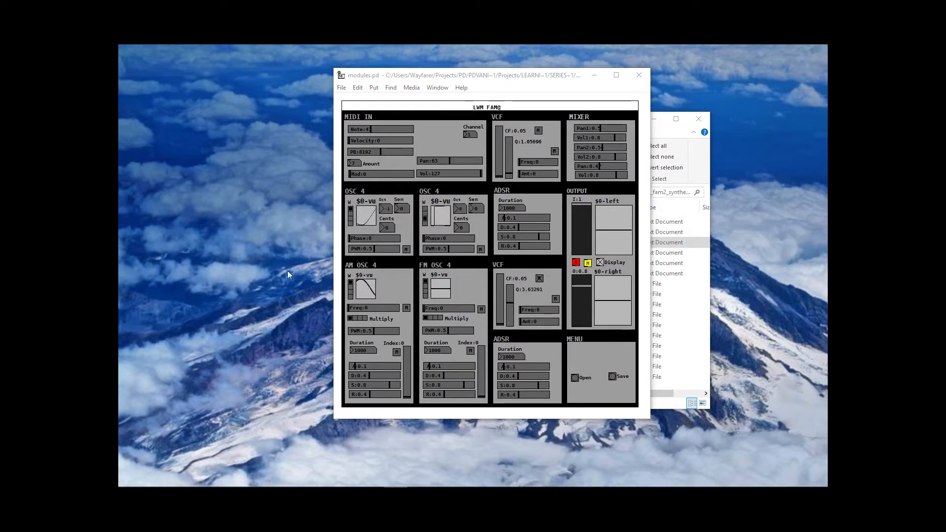
# Look over the synthesizer folder's files and arrange its window side by side with the modules.pd patch.
pyautogui.click(676, 305)
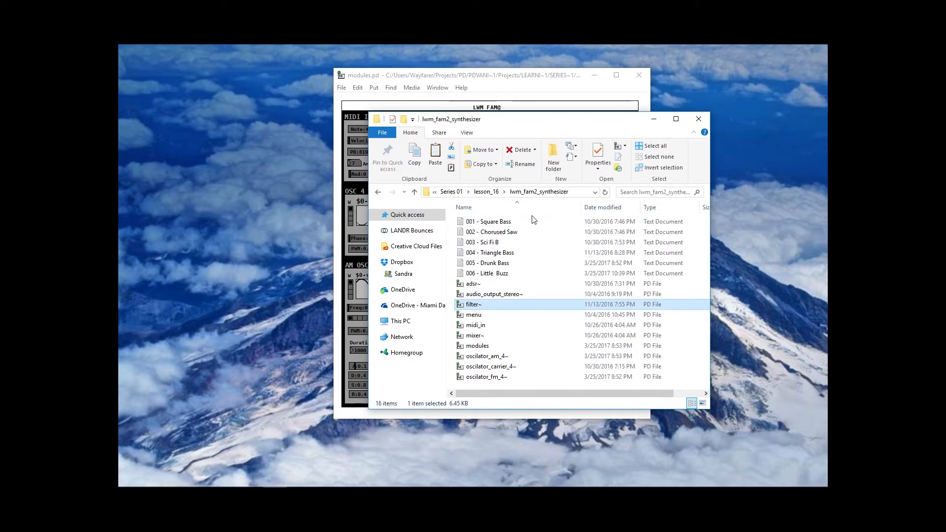
pyautogui.click(564, 79)
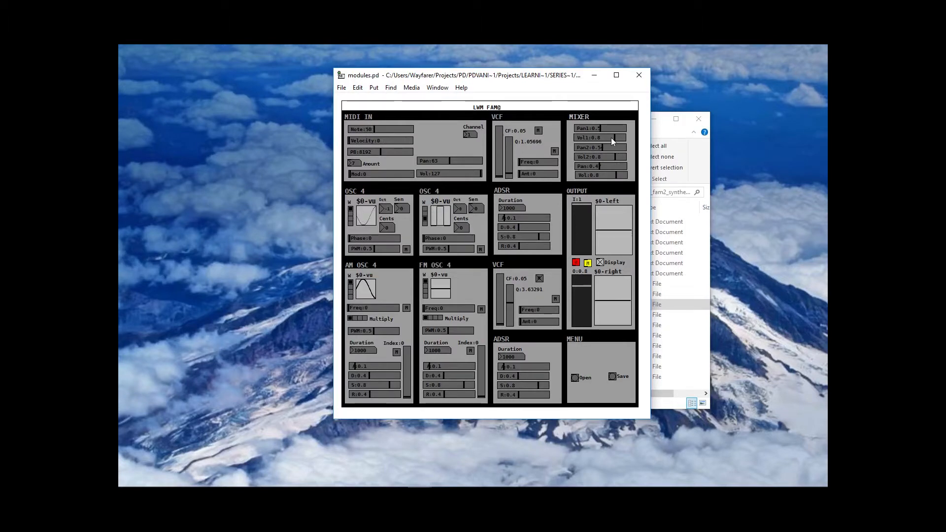
pyautogui.click(671, 139)
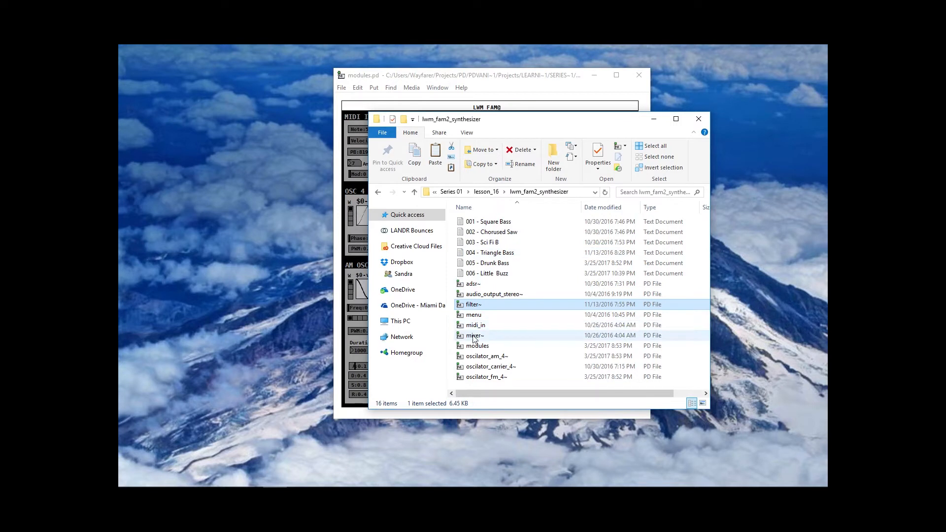
pyautogui.moveTo(564, 116); pyautogui.dragTo(683, 116)
pyautogui.moveTo(510, 77); pyautogui.dragTo(422, 78)
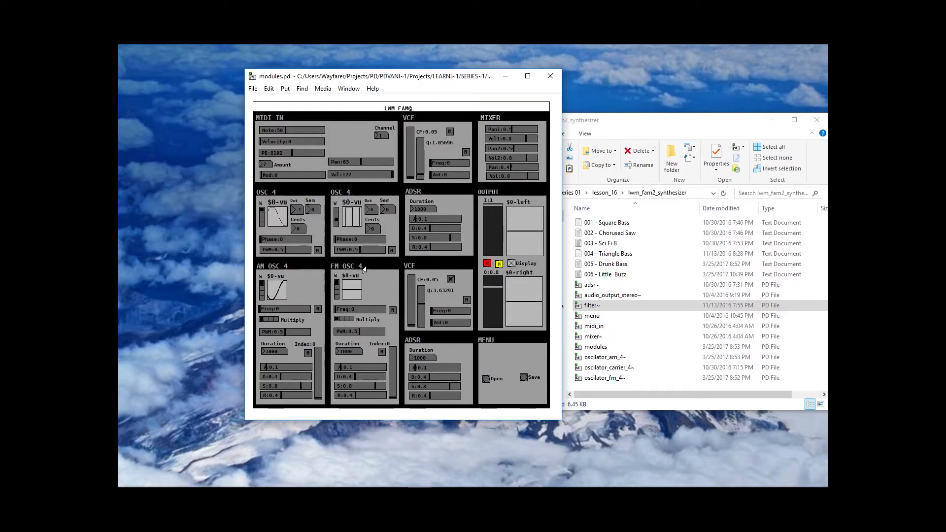
# Open the module_frame patch inside modules.pd and move its window so all module connections are in view.
pyautogui.rightClick(501, 364)
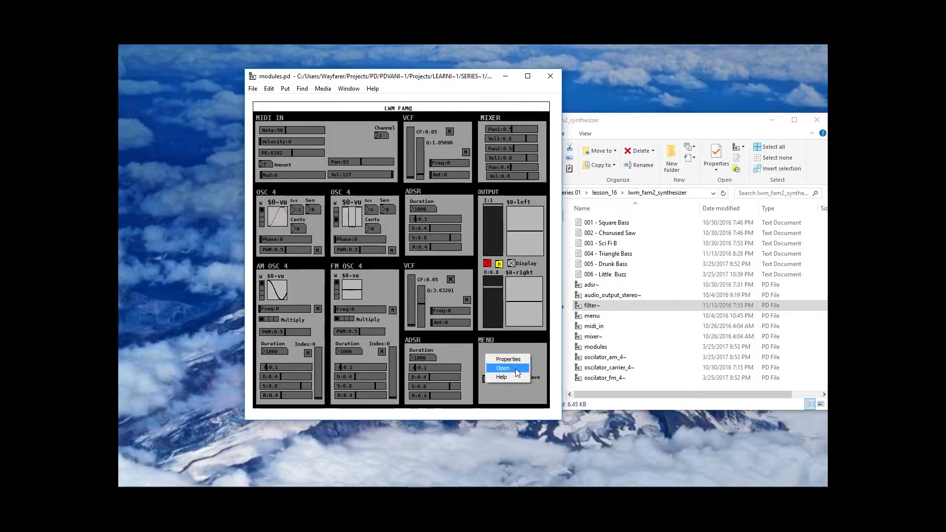
pyautogui.click(517, 369)
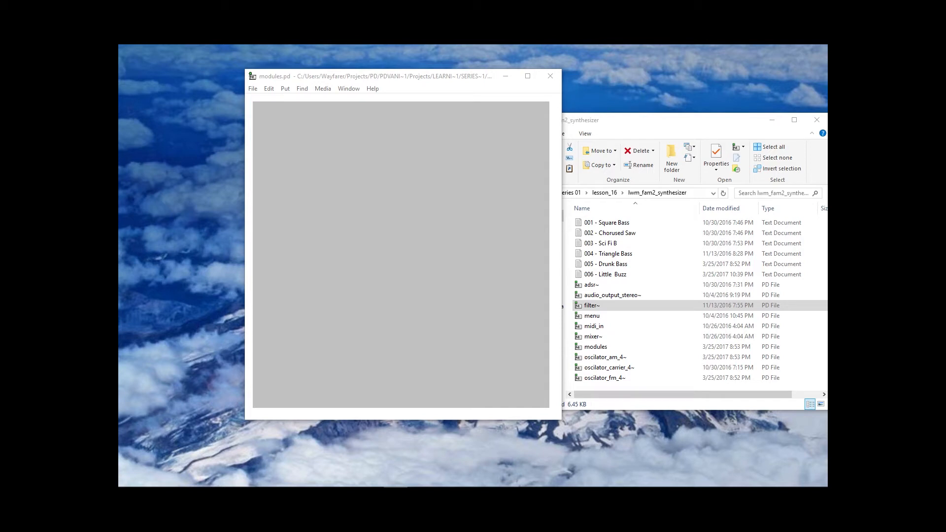
pyautogui.moveTo(119, 105); pyautogui.dragTo(551, 80)
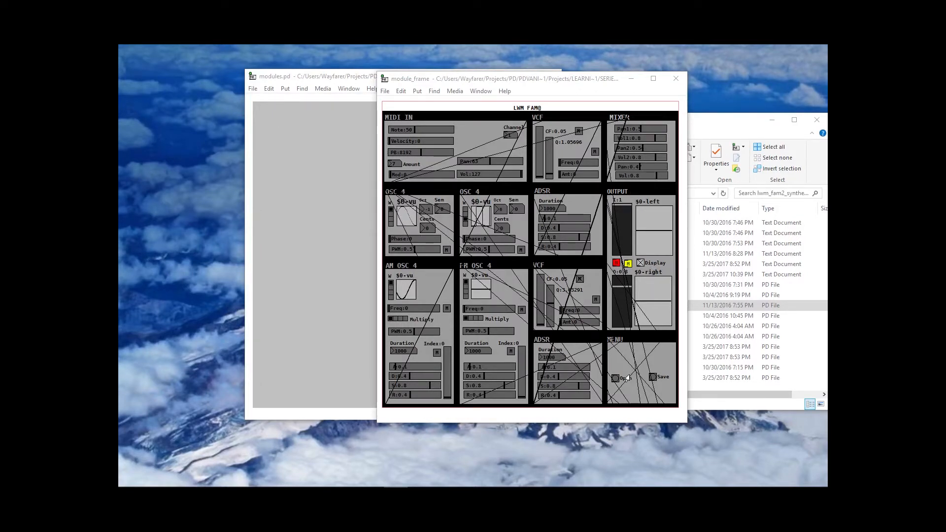
# Open the MENU module's menu.pd patch from module_frame and position its window to examine the preset open and save network.
pyautogui.rightClick(637, 353)
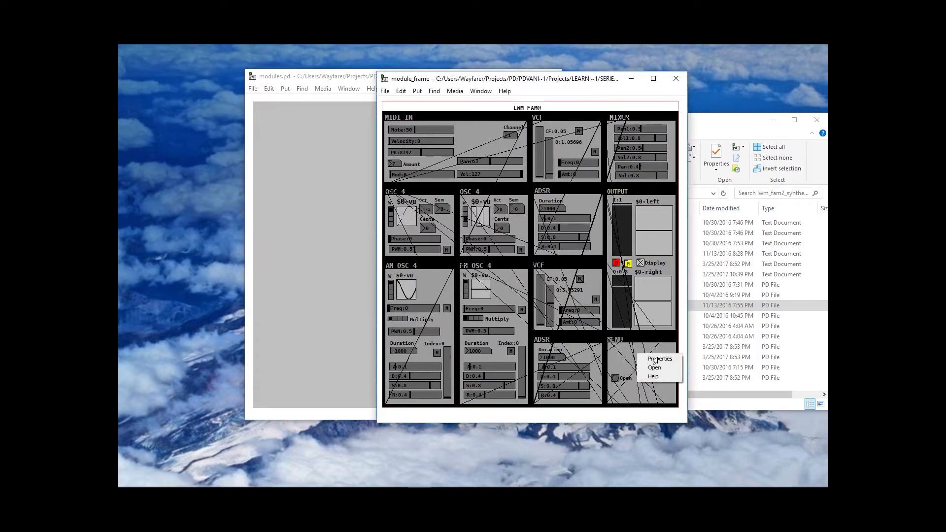
pyautogui.click(658, 367)
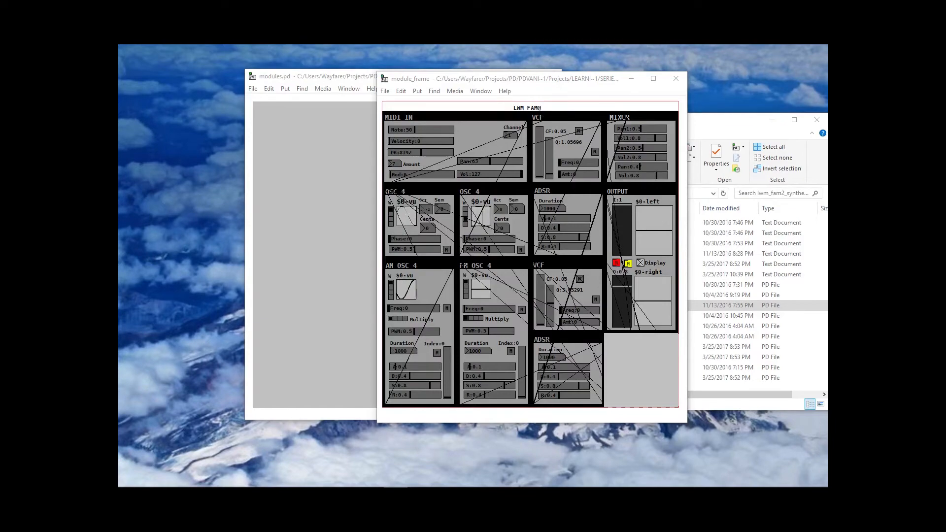
pyautogui.moveTo(118, 89); pyautogui.dragTo(468, 82)
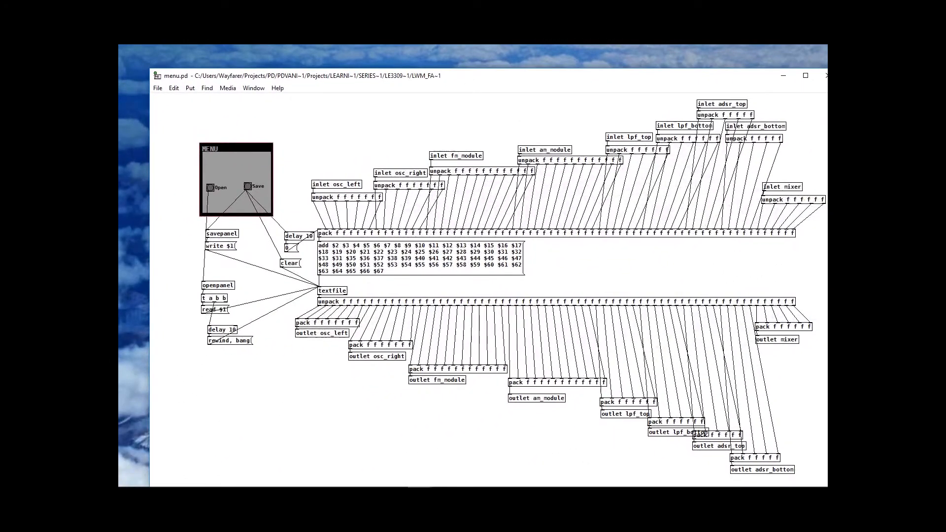
pyautogui.click(395, 495)
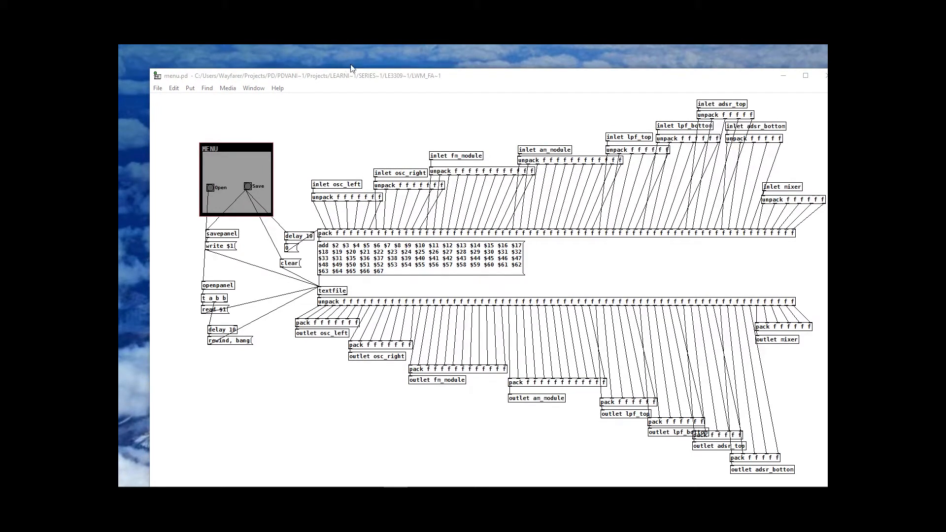
pyautogui.moveTo(461, 79); pyautogui.dragTo(412, 76)
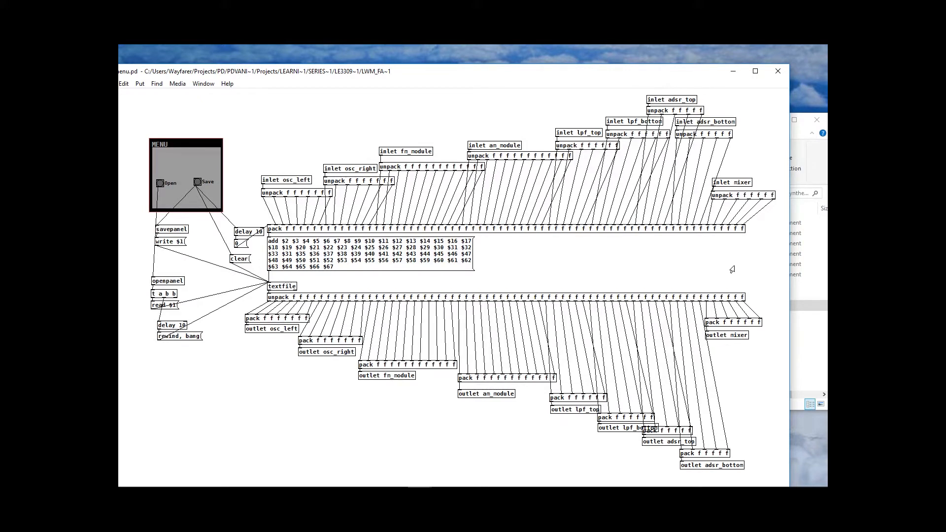
# Open the 001 - Square Bass preset file from the synthesizer folder, examine its stored parameter values beside menu.pd, and close it.
pyautogui.click(811, 233)
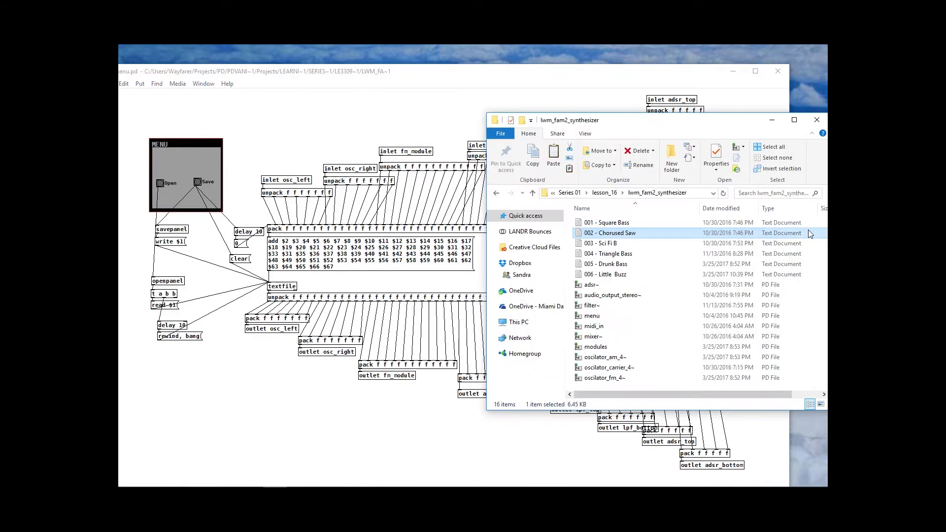
pyautogui.doubleClick(624, 224)
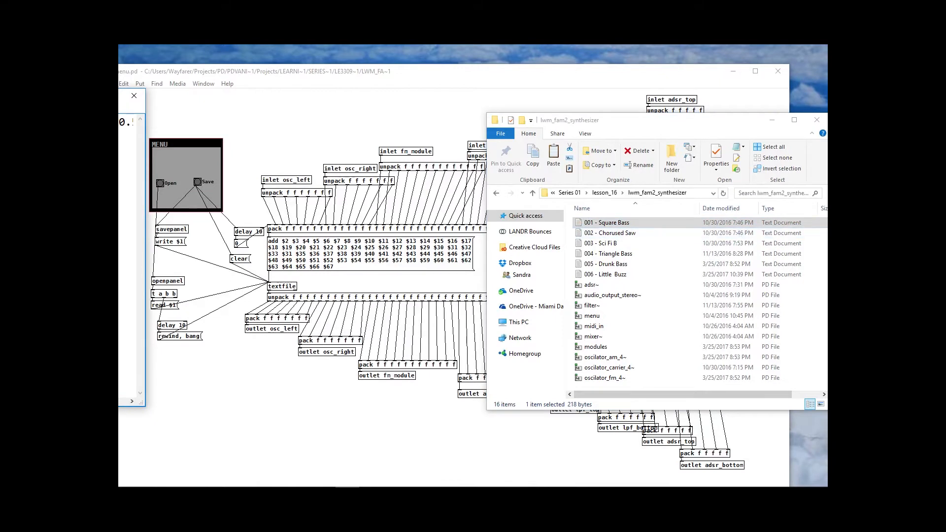
pyautogui.click(396, 487)
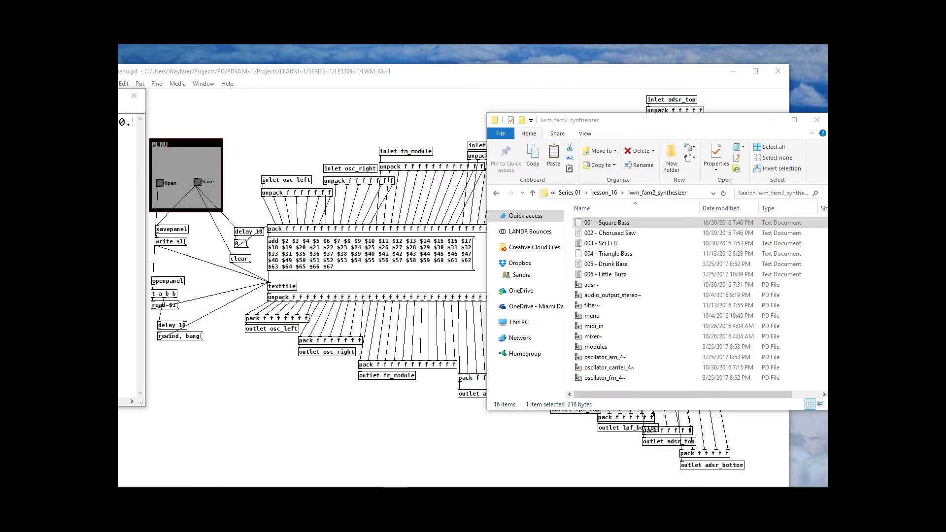
pyautogui.moveTo(119, 99); pyautogui.dragTo(484, 137)
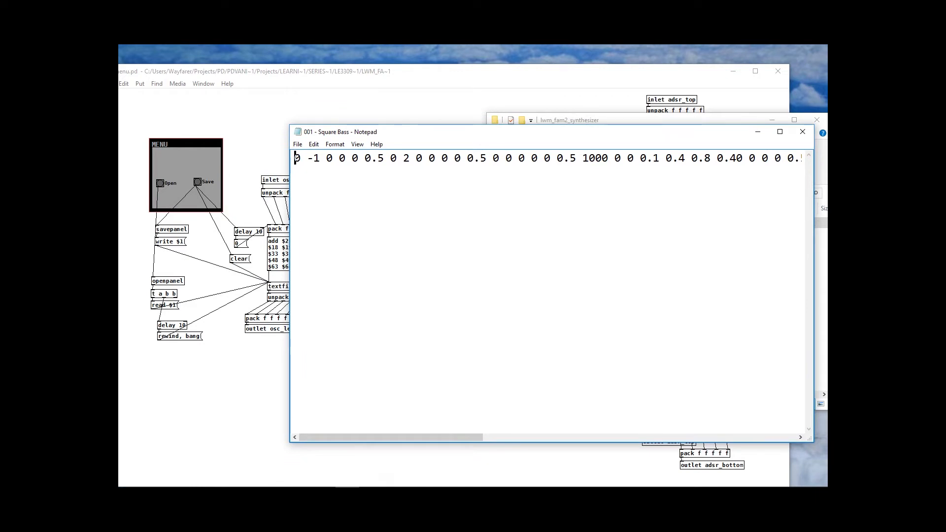
pyautogui.click(396, 495)
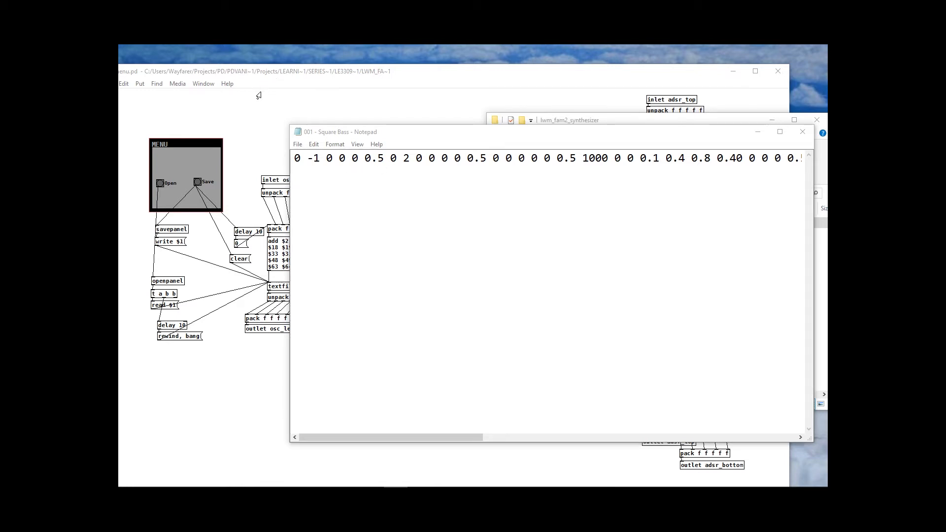
pyautogui.moveTo(475, 138); pyautogui.dragTo(387, 291)
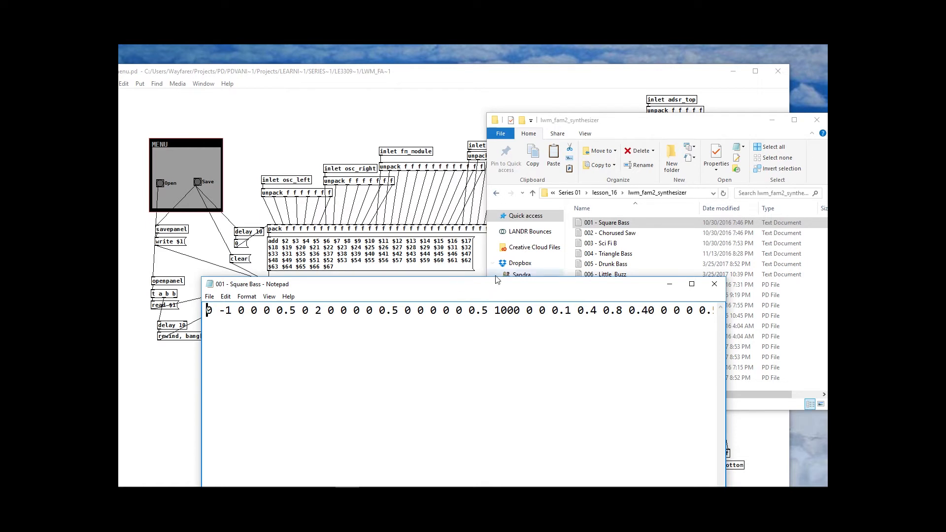
pyautogui.moveTo(498, 287); pyautogui.dragTo(328, 189)
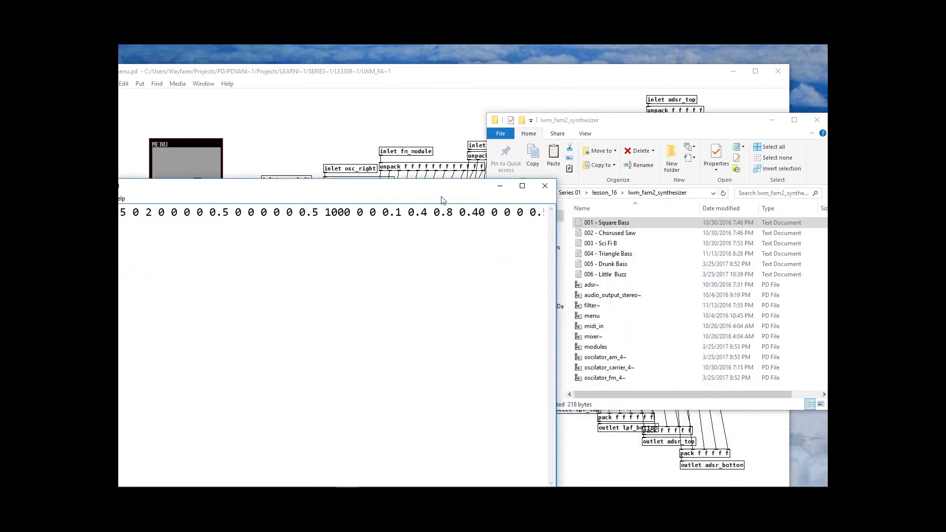
pyautogui.click(541, 185)
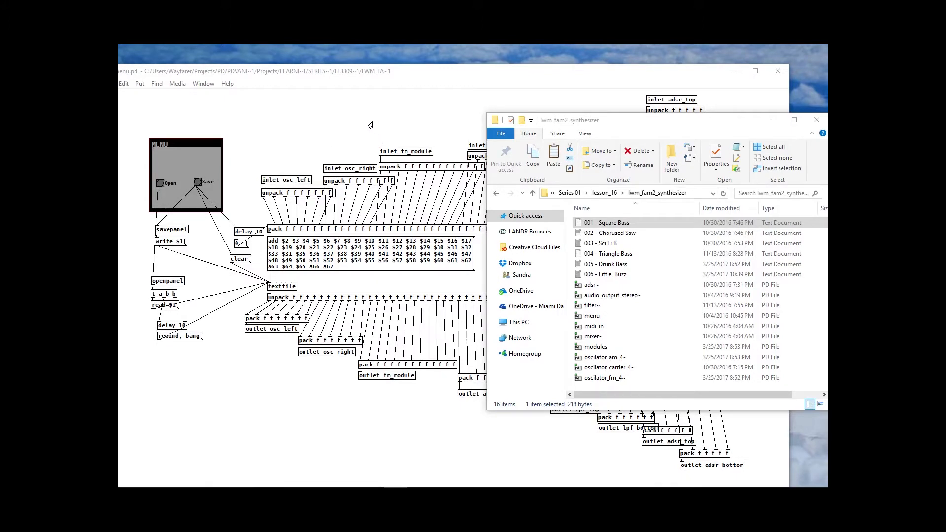
# Close the menu.pd and module_frame patches and place the modules.pd window beside the folder window.
pyautogui.click(342, 136)
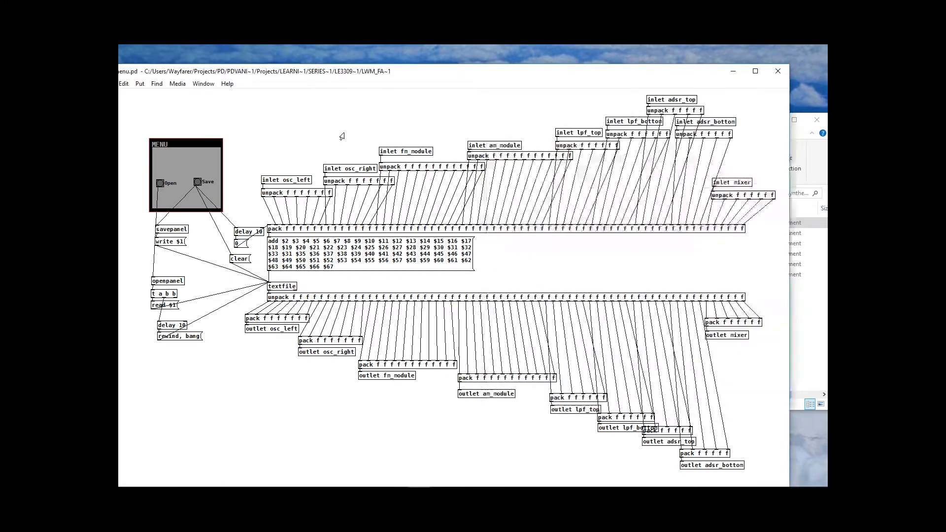
pyautogui.hotkey('ctrl', 'w')
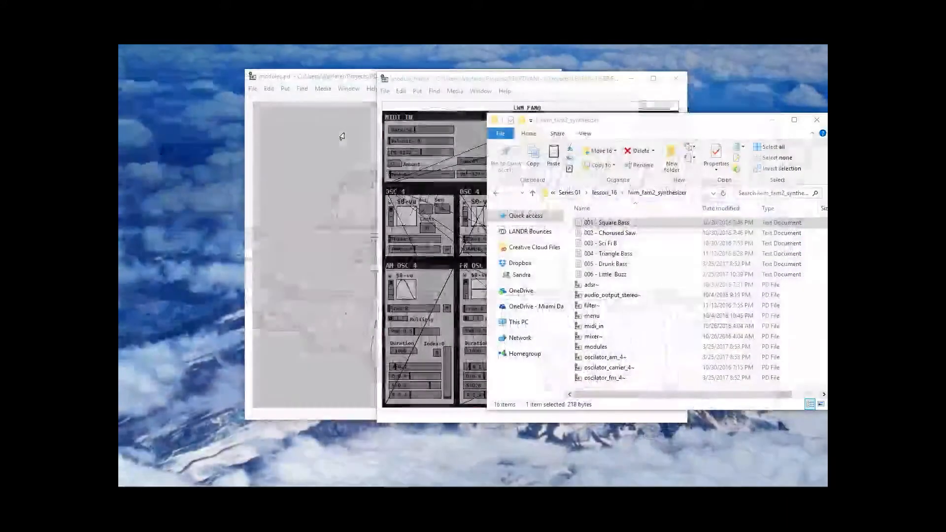
pyautogui.click(459, 267)
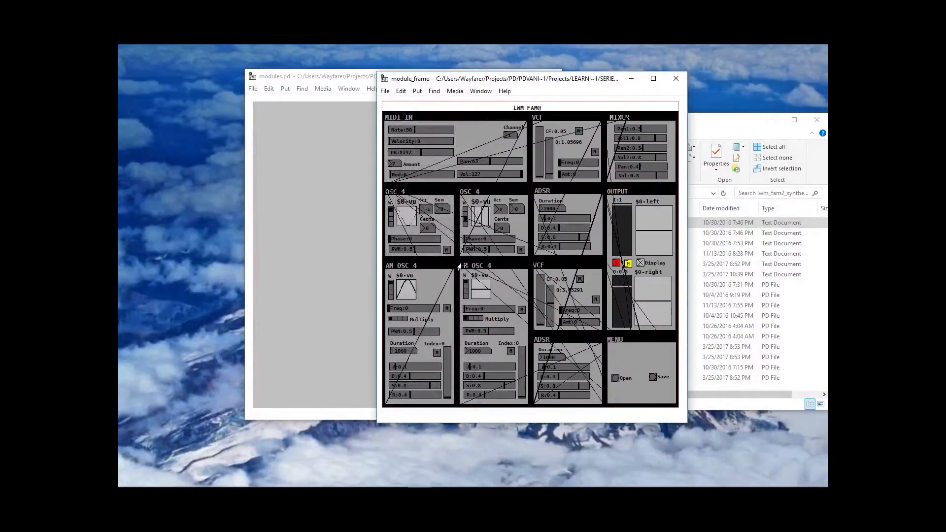
pyautogui.hotkey('ctrl', 'w')
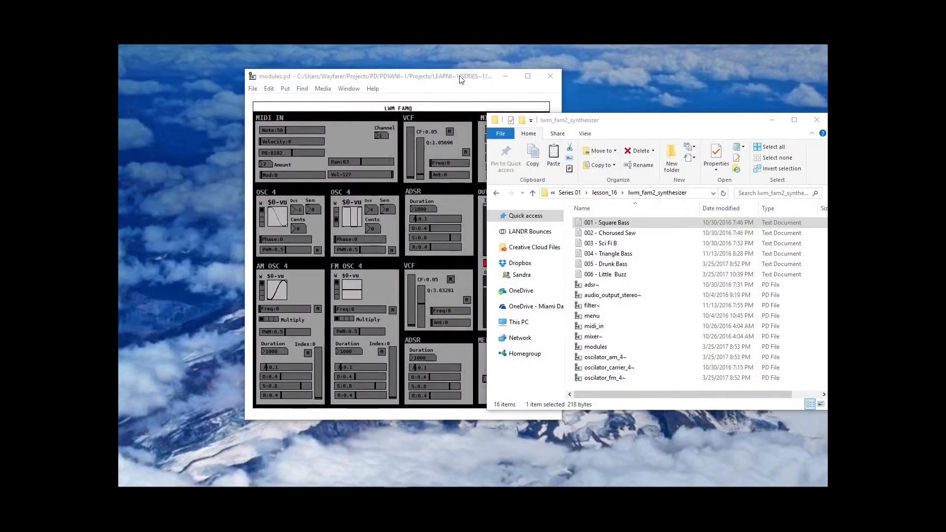
pyautogui.click(459, 81)
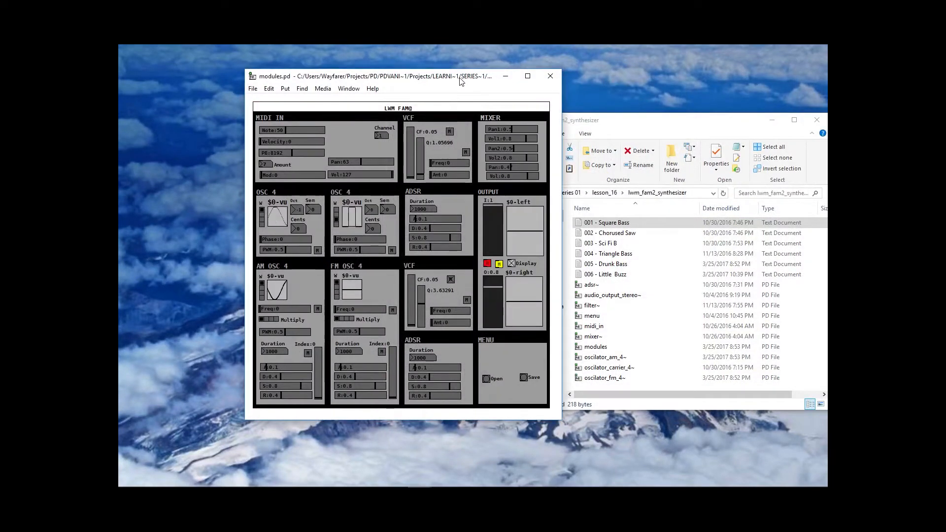
pyautogui.moveTo(459, 80); pyautogui.dragTo(380, 86)
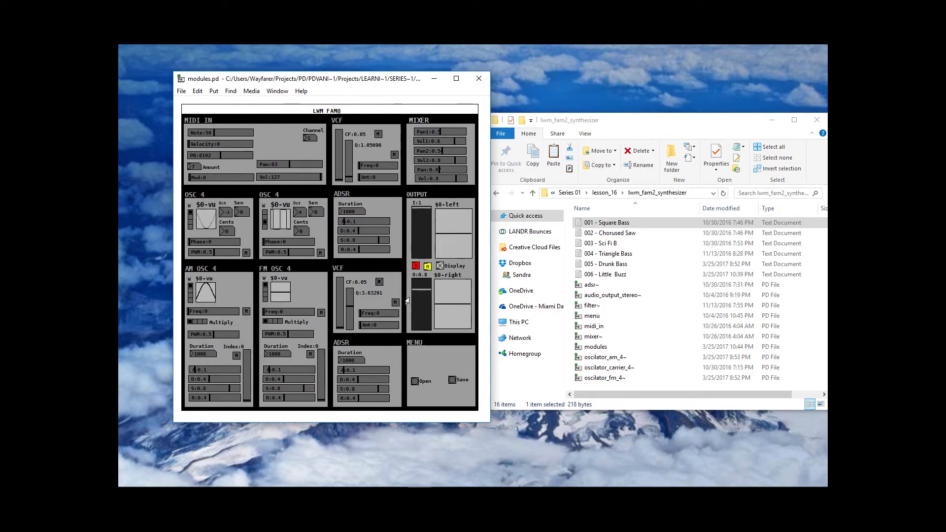
# Return the folder window to lesson_16 and close the modules.pd patch.
pyautogui.click(620, 126)
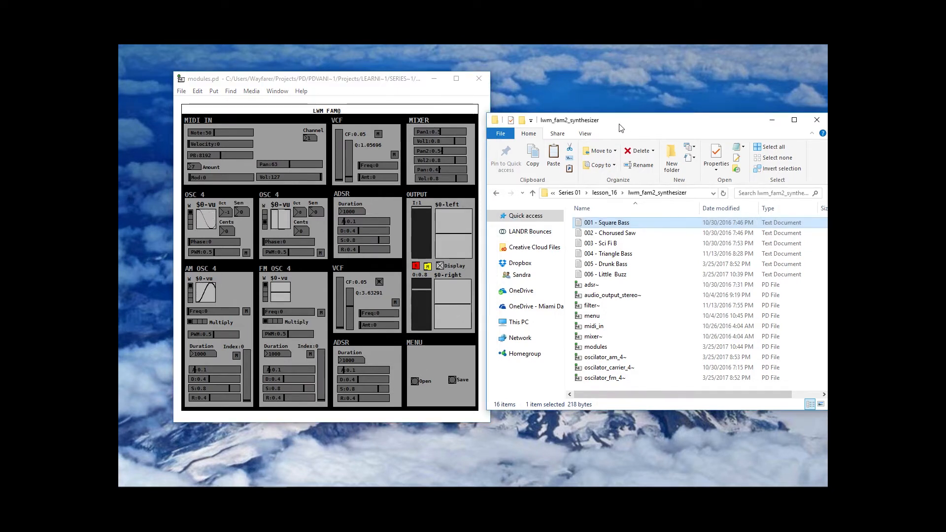
pyautogui.click(497, 193)
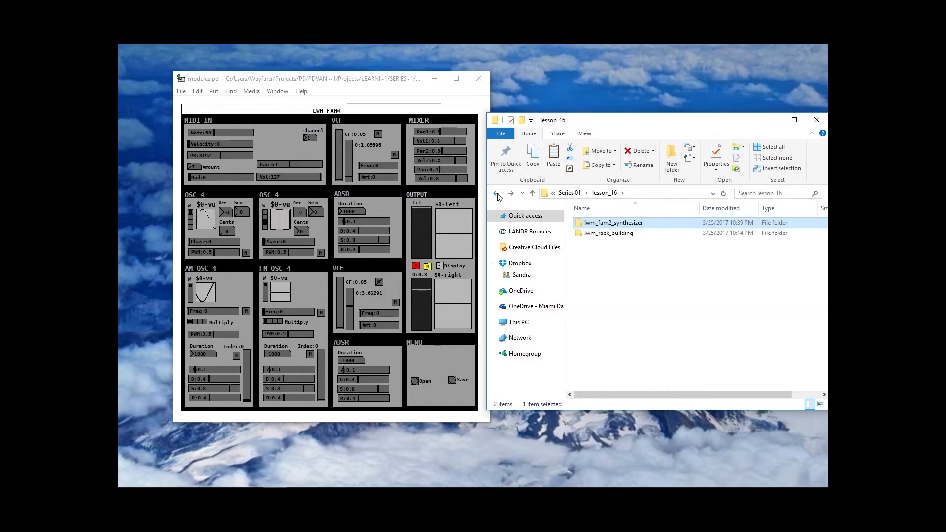
pyautogui.click(478, 80)
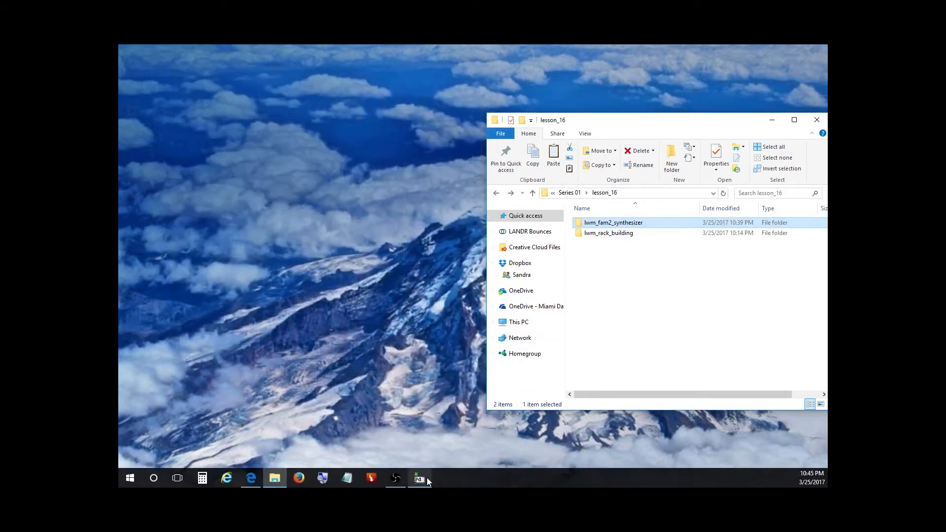
# Open the lwm_rack_building folder and move its window toward the middle of the desktop.
pyautogui.moveTo(414, 480)
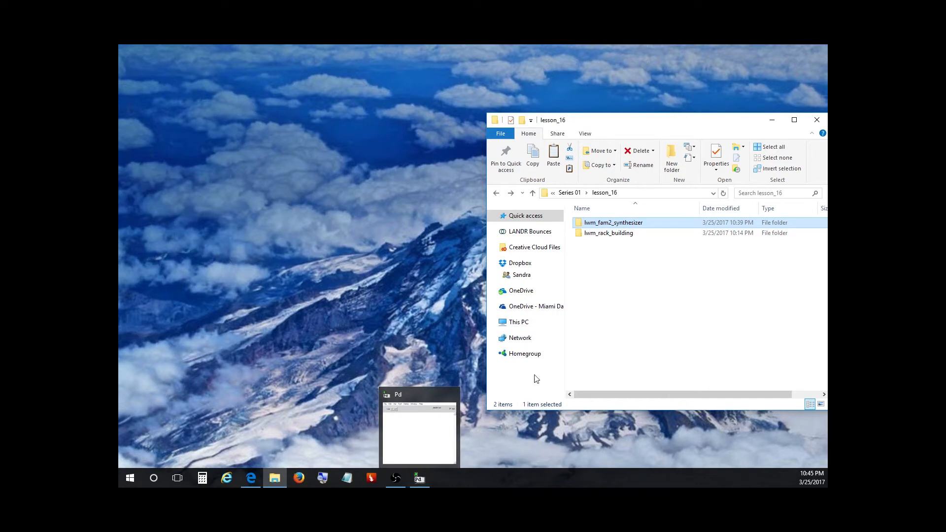
pyautogui.click(620, 238)
pyautogui.click(609, 257)
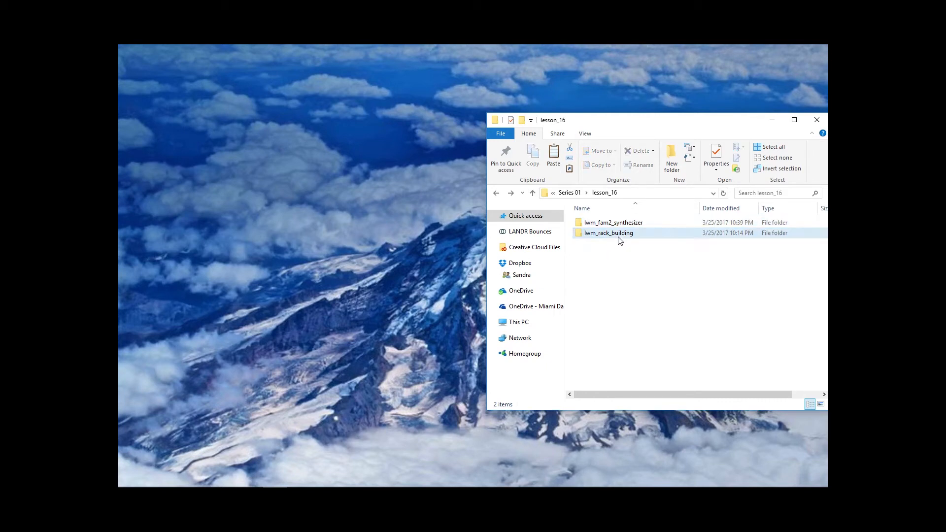
pyautogui.doubleClick(620, 235)
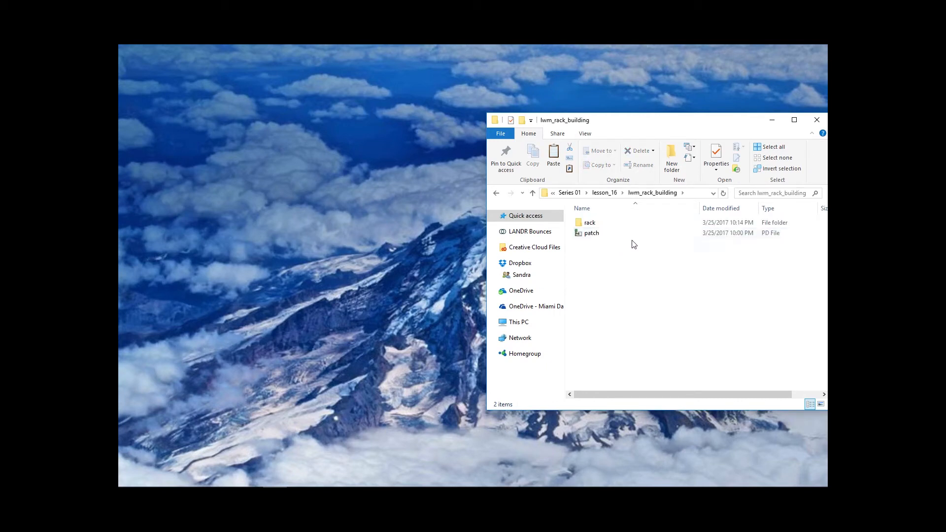
pyautogui.moveTo(671, 127); pyautogui.dragTo(528, 107)
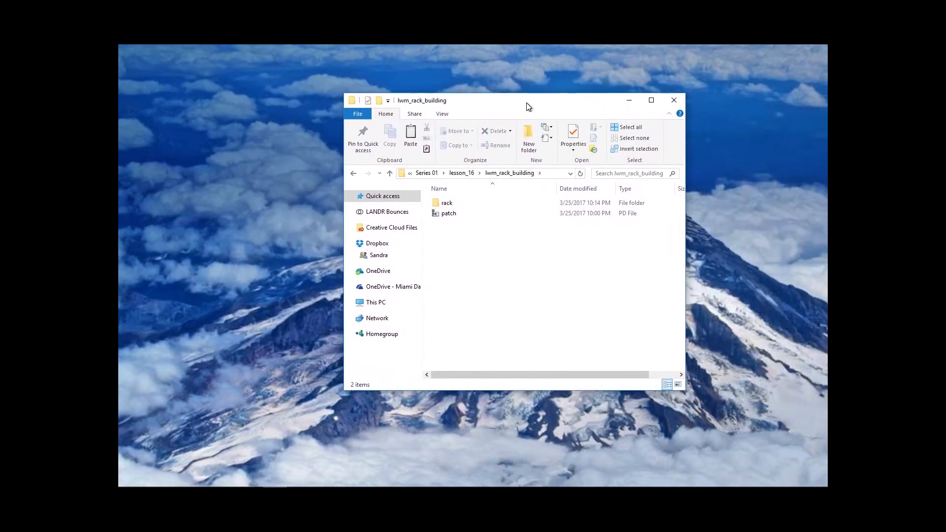
# Look through the module folders and patch files in the rack folder, and return to lwm_rack_building.
pyautogui.doubleClick(448, 203)
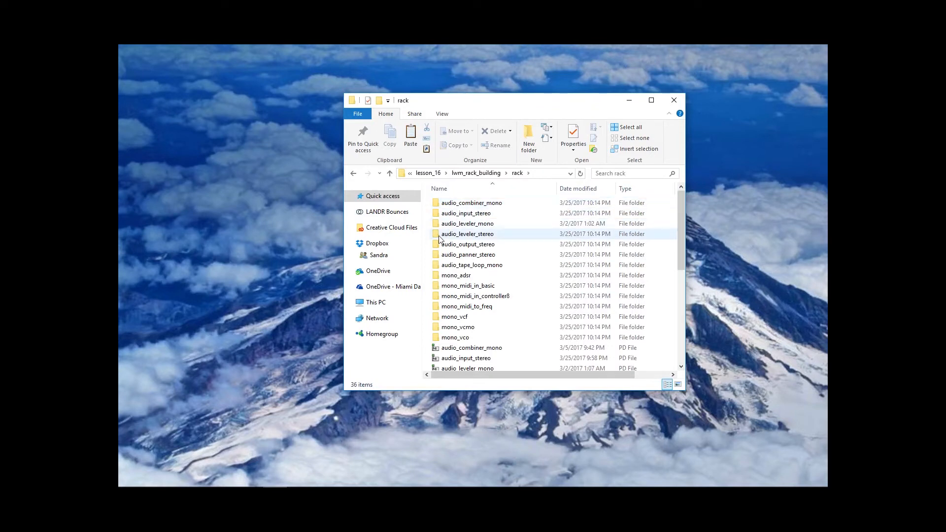
pyautogui.scroll(-4, 466, 261)
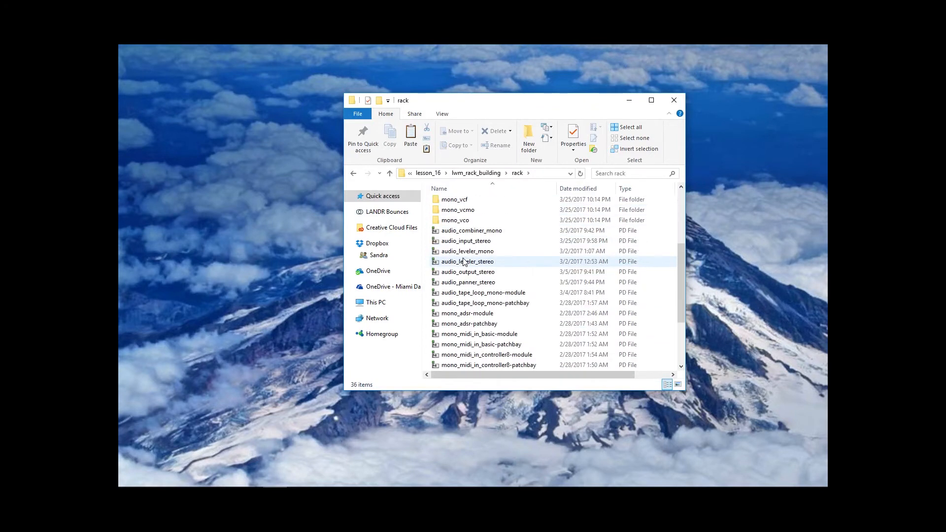
pyautogui.scroll(-3, 463, 262)
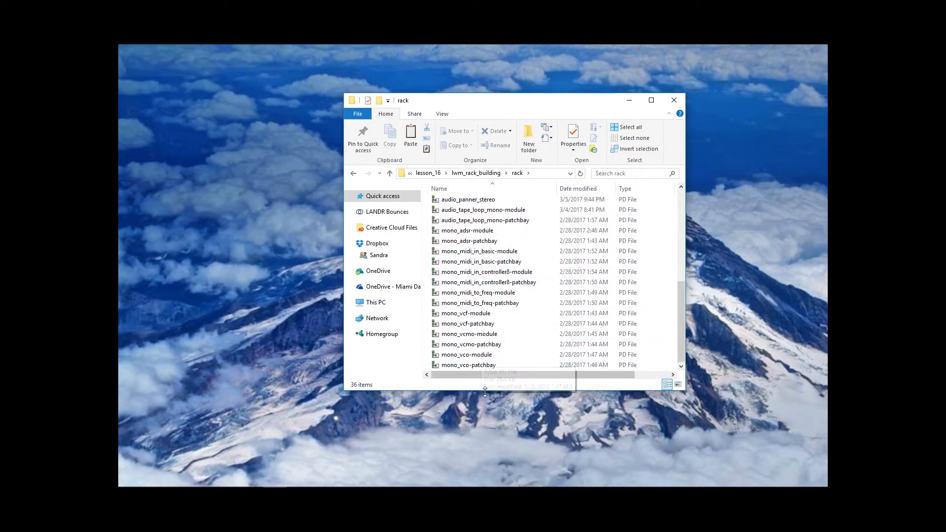
pyautogui.scroll(6, 457, 203)
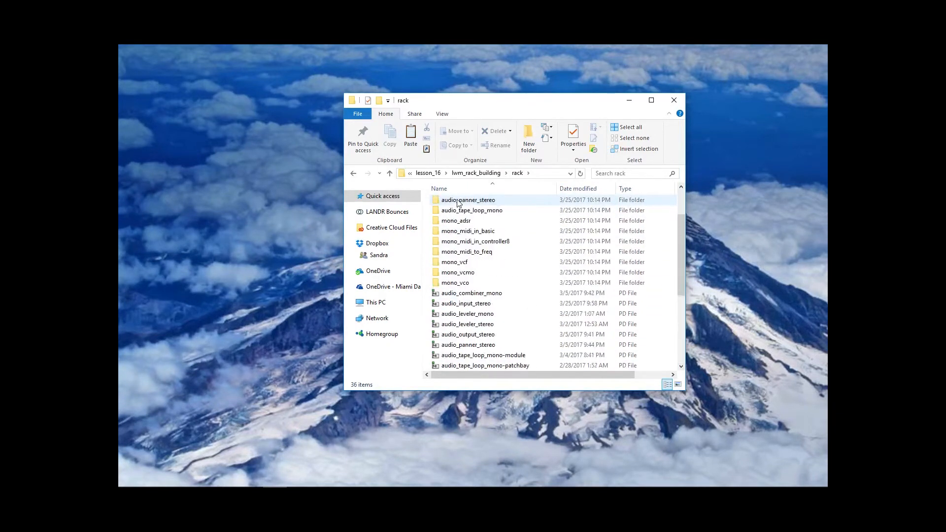
pyautogui.click(353, 174)
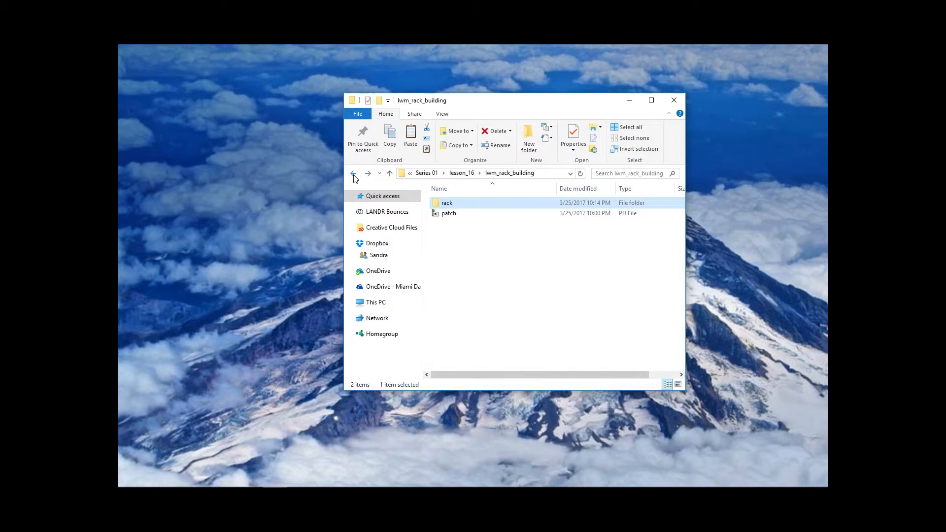
# Open the patch file from lwm_rack_building and reposition its window so more of the rack modules are in view.
pyautogui.click(463, 238)
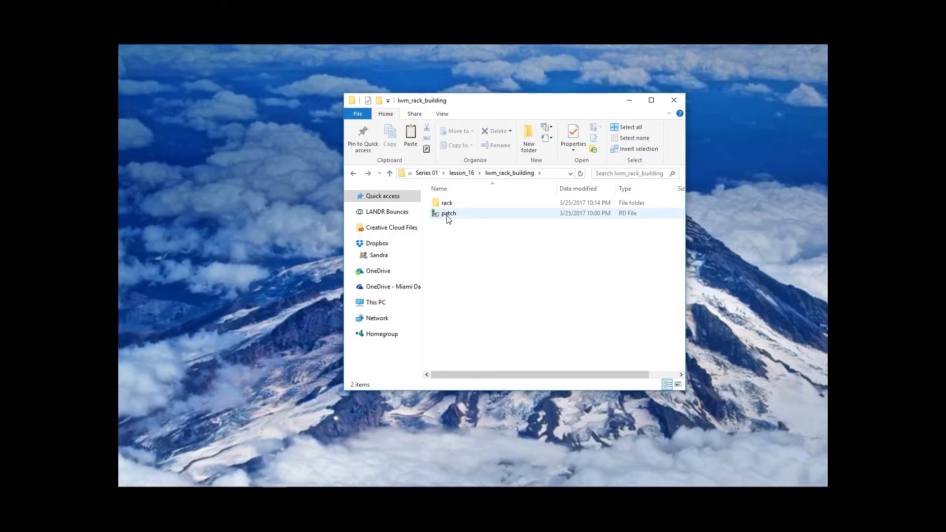
pyautogui.doubleClick(449, 214)
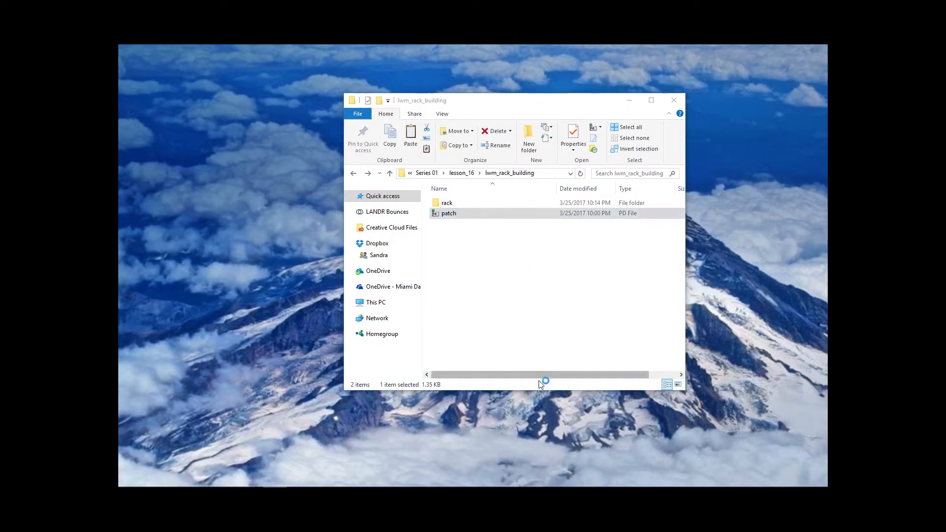
pyautogui.moveTo(557, 485)
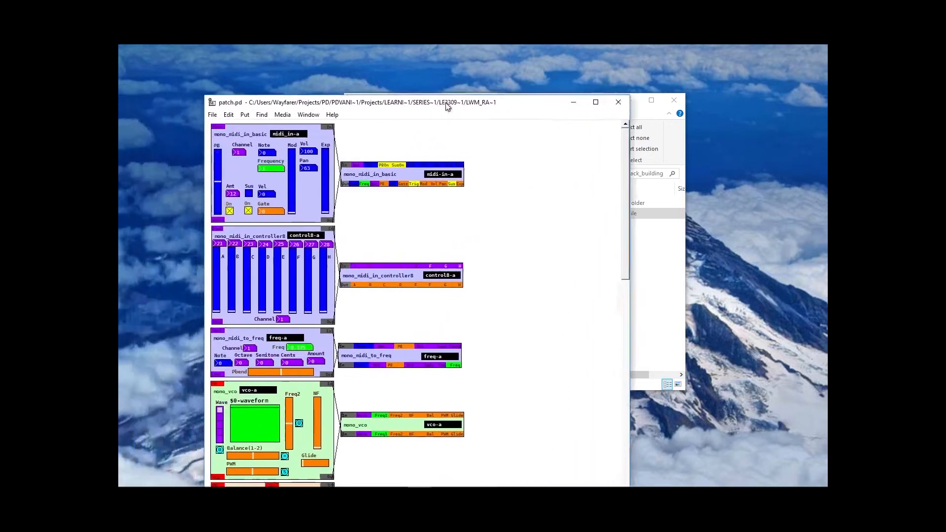
pyautogui.moveTo(437, 106); pyautogui.dragTo(495, 106)
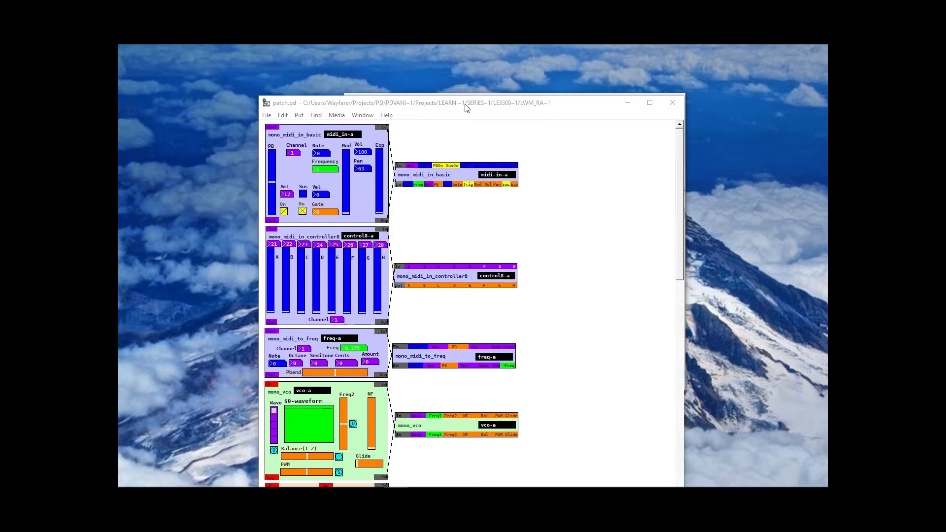
pyautogui.moveTo(467, 102); pyautogui.dragTo(471, 69)
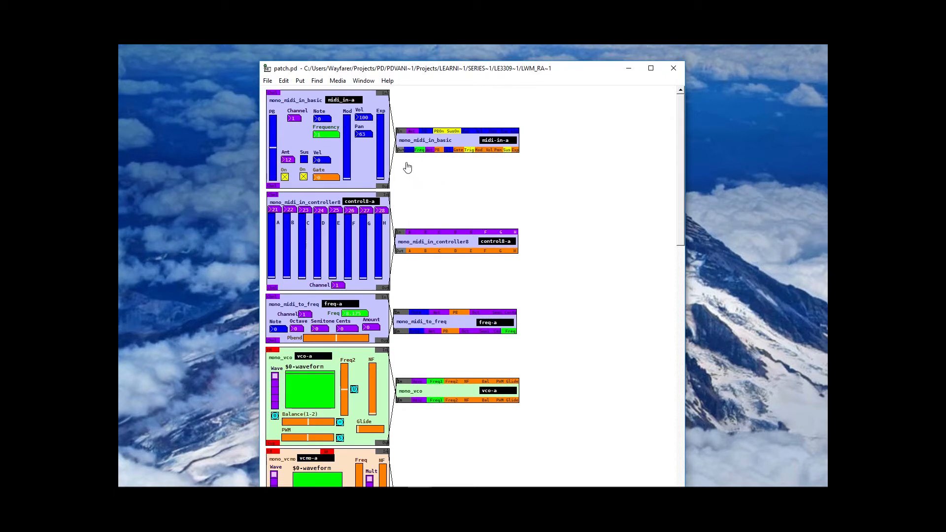
# Connect the Freq and PB outlets of the mono_midi_in_basic patchbay to the Freq1 and Freq2 inlets of the mono_vco patchbay.
pyautogui.moveTo(420, 151); pyautogui.dragTo(434, 187)
pyautogui.moveTo(434, 187); pyautogui.dragTo(432, 382)
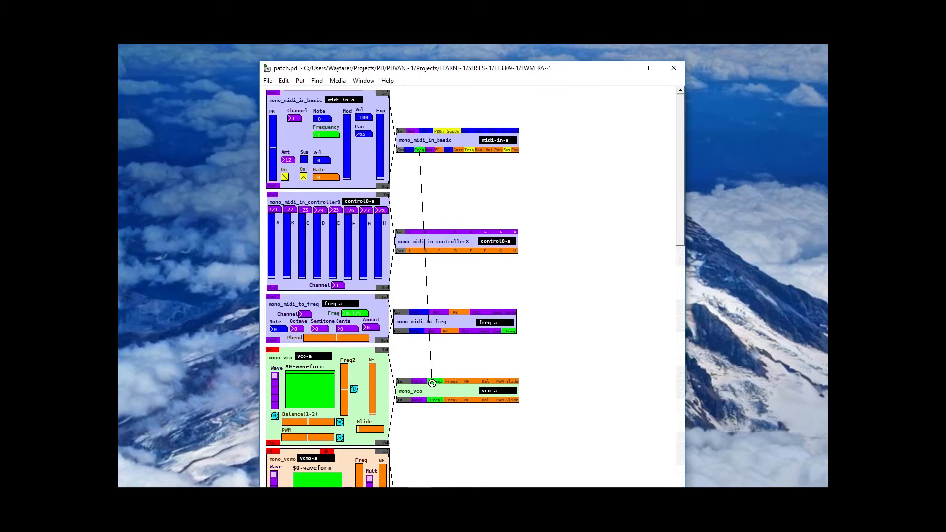
pyautogui.moveTo(432, 383); pyautogui.dragTo(432, 383)
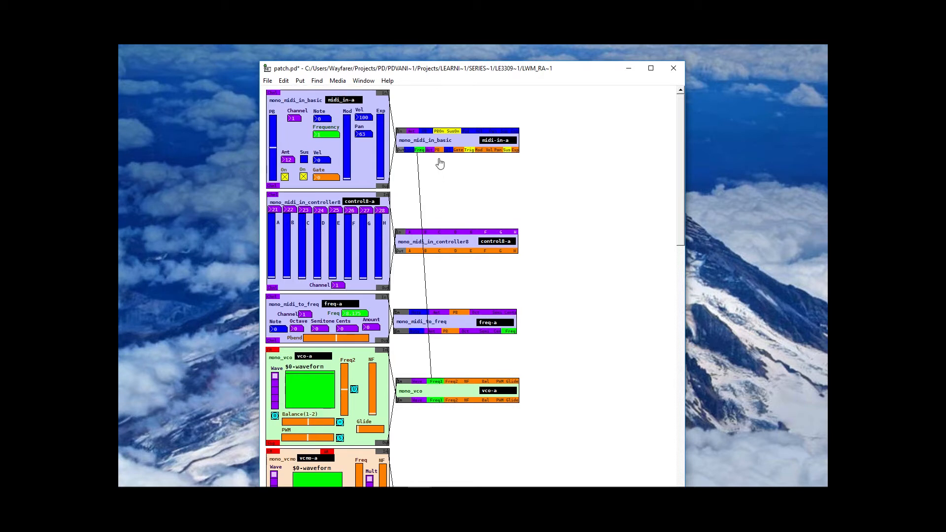
pyautogui.moveTo(438, 151); pyautogui.dragTo(466, 286)
pyautogui.moveTo(467, 364)
pyautogui.mouseDown()
pyautogui.moveTo(450, 384)
pyautogui.moveTo(483, 368)
pyautogui.mouseUp()
pyautogui.moveTo(483, 368); pyautogui.dragTo(505, 364)
pyautogui.moveTo(505, 364); pyautogui.dragTo(454, 378)
# Delete both connections between the mono_midi_in_basic and mono_vco patchbays.
pyautogui.press('Delete')
pyautogui.click(422, 206)
pyautogui.press('Delete')
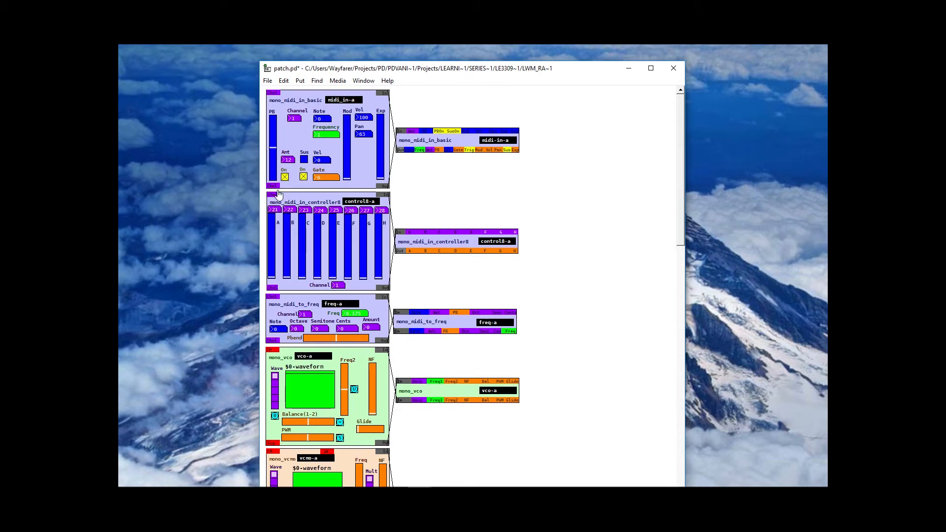
# Move the mono_midi_in_basic patchbay horizontally away from its module to expose the connections between them.
pyautogui.moveTo(271, 188); pyautogui.dragTo(275, 199)
pyautogui.moveTo(439, 143); pyautogui.dragTo(469, 143)
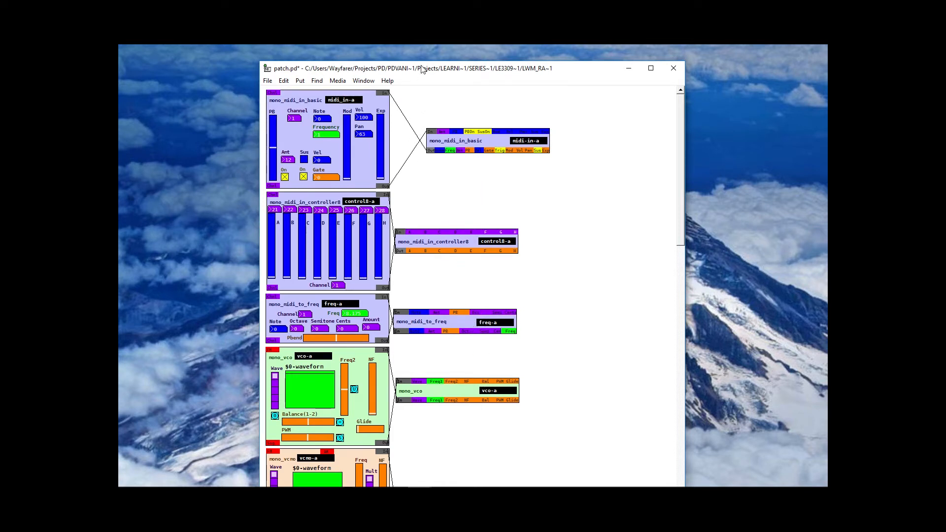
# Add an object containing rack/mono_midi_in-module midi_in_b in the empty area beside the controller8 patchbay.
pyautogui.click(267, 81)
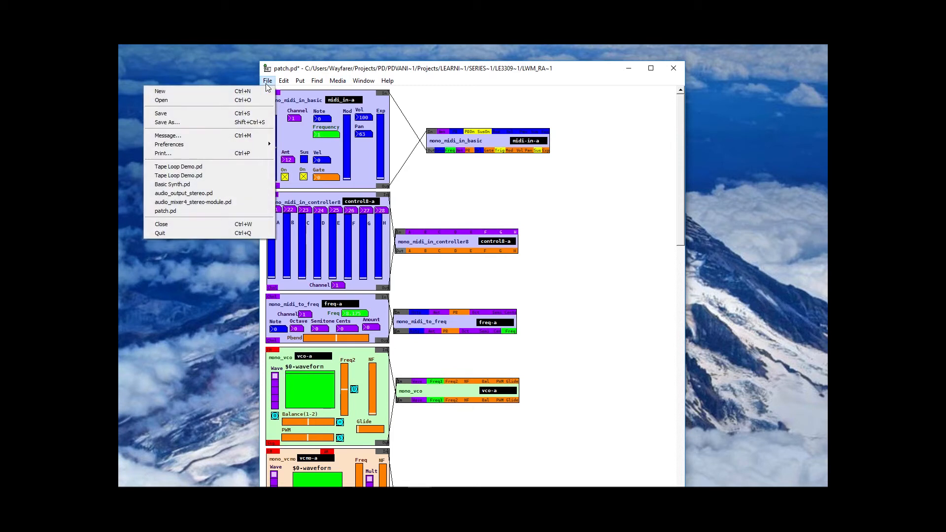
pyautogui.click(583, 222)
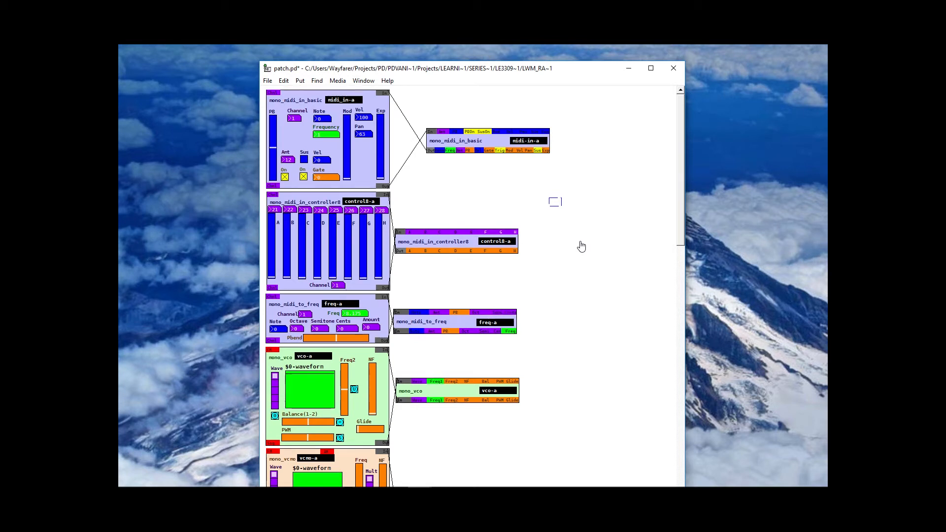
pyautogui.write('ack/')
pyautogui.press('BackSpace')
pyautogui.press('BackSpace')
pyautogui.press('BackSpace')
pyautogui.press('BackSpace')
pyautogui.press('BackSpace')
pyautogui.press('BackSpace')
pyautogui.press('BackSpace')
pyautogui.press('BackSpace')
pyautogui.write('mono_midi')
pyautogui.write('idi_in')
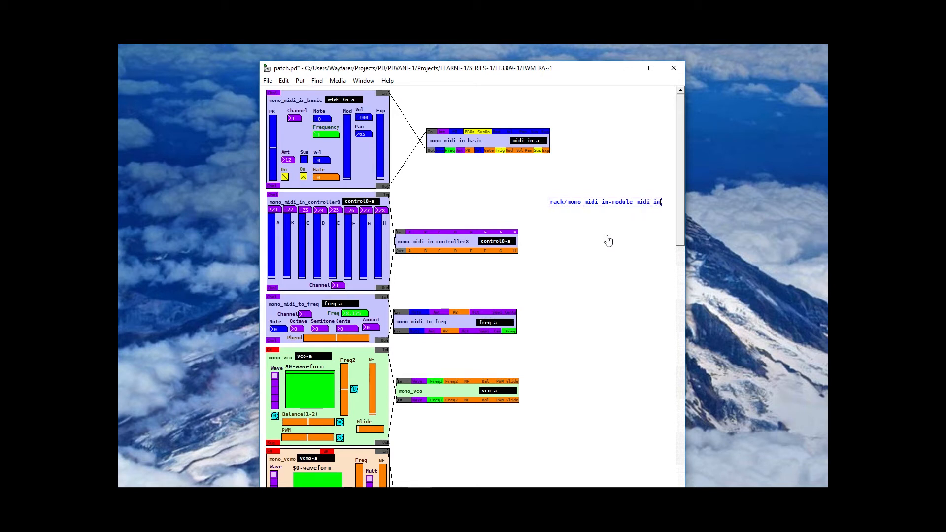
pyautogui.write('_b')
# Correct the new object's name to rack/mono_midi_in_basic-module, create it, and move the module closer to the patchbays.
pyautogui.click(613, 205)
pyautogui.click(613, 204)
pyautogui.doubleClick(611, 208)
pyautogui.click(611, 204)
pyautogui.write('_basic')
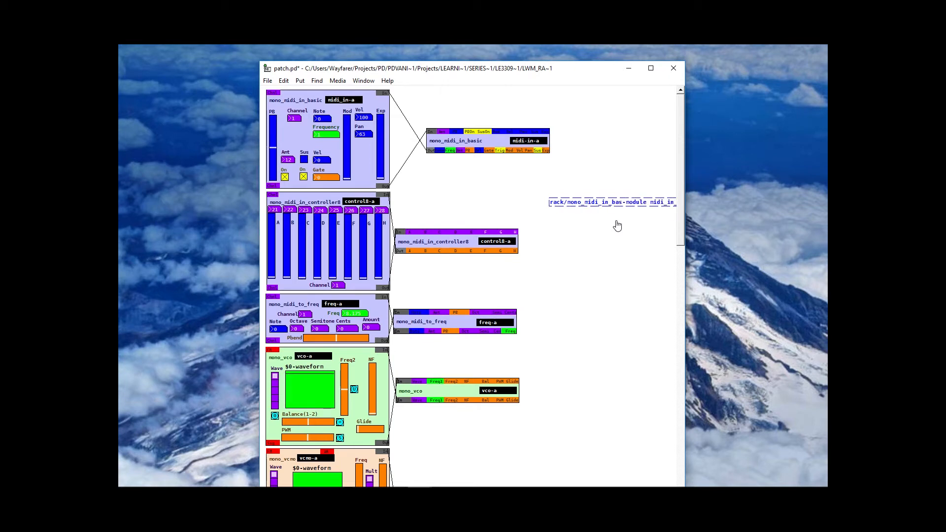
pyautogui.click(550, 262)
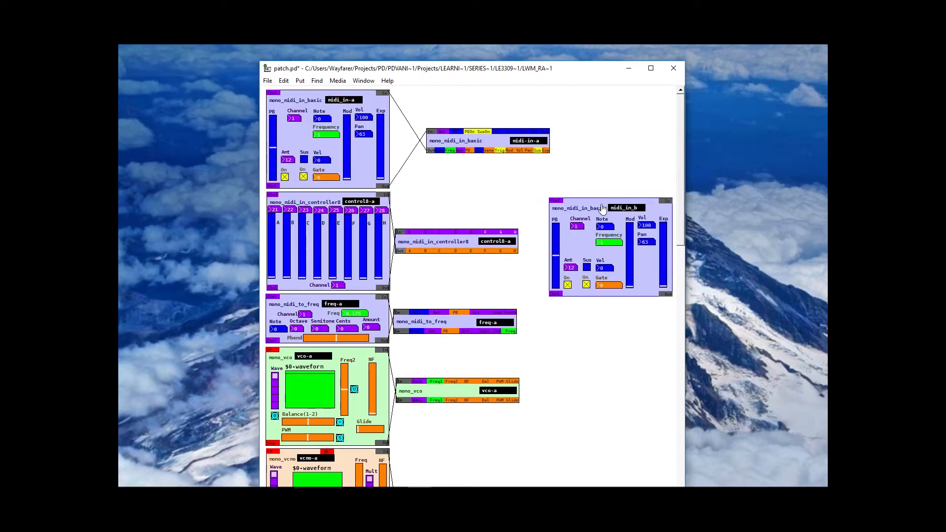
pyautogui.moveTo(601, 209); pyautogui.dragTo(578, 192)
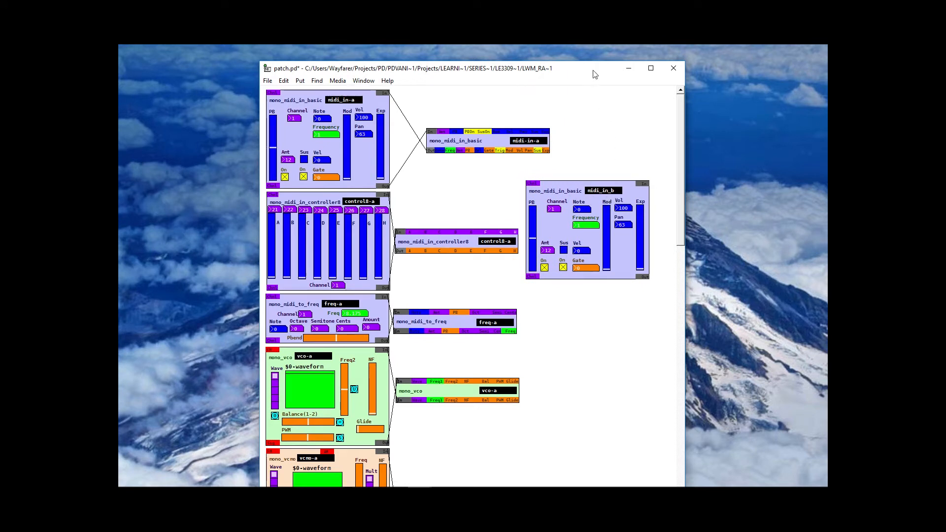
# Open the mono_midi_in_basic folder inside rack in File Explorer and arrange its window beside the patch.
pyautogui.moveTo(553, 63); pyautogui.dragTo(463, 154)
pyautogui.click(566, 112)
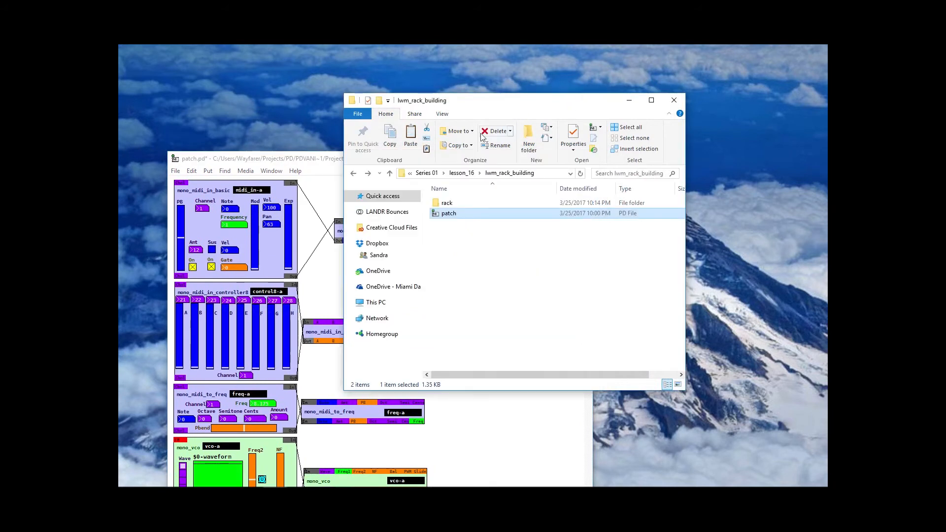
pyautogui.doubleClick(453, 203)
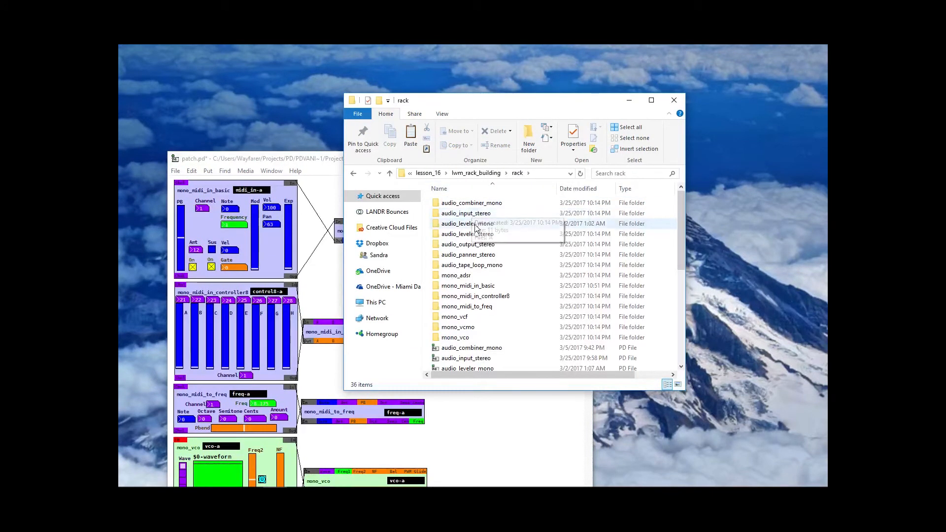
pyautogui.doubleClick(489, 290)
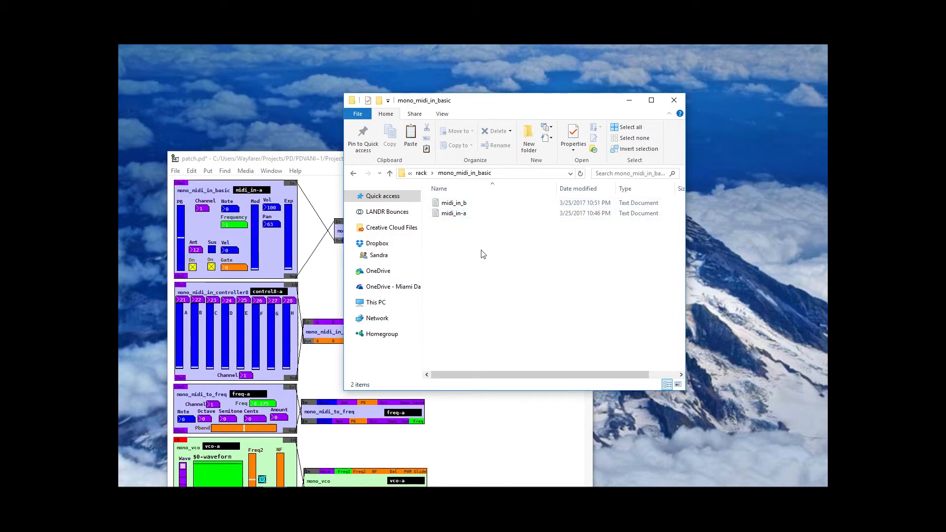
pyautogui.moveTo(536, 101); pyautogui.dragTo(736, 108)
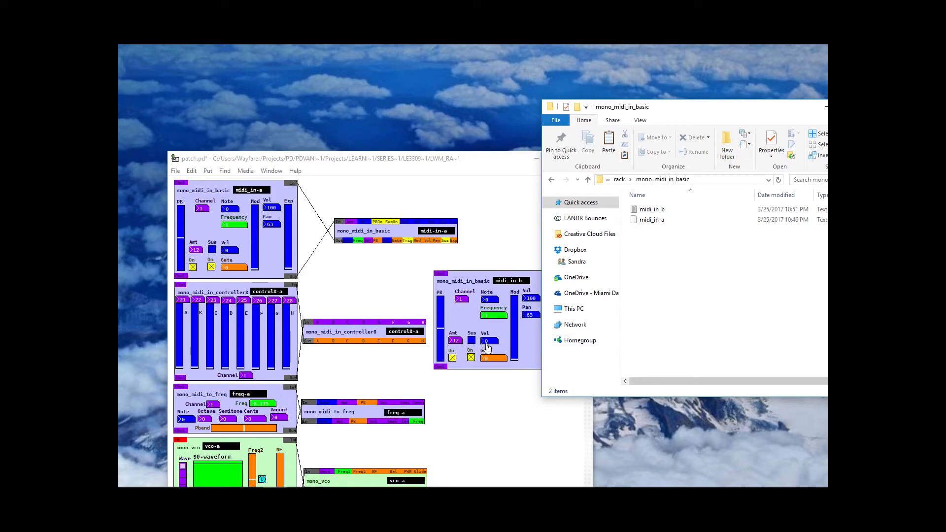
# Raise the Mod slider on the midi_in_b module and check its saved text file in the folder.
pyautogui.click(524, 358)
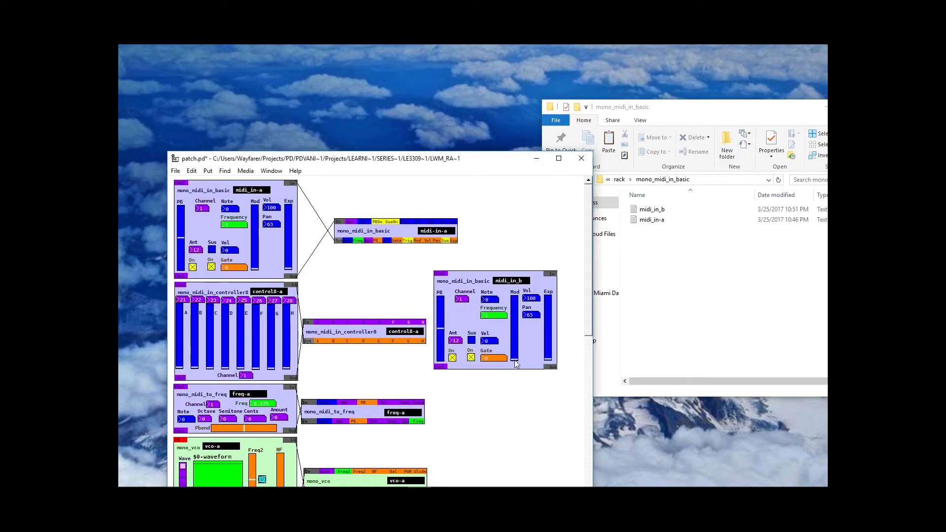
pyautogui.moveTo(523, 328); pyautogui.dragTo(525, 317)
pyautogui.click(679, 347)
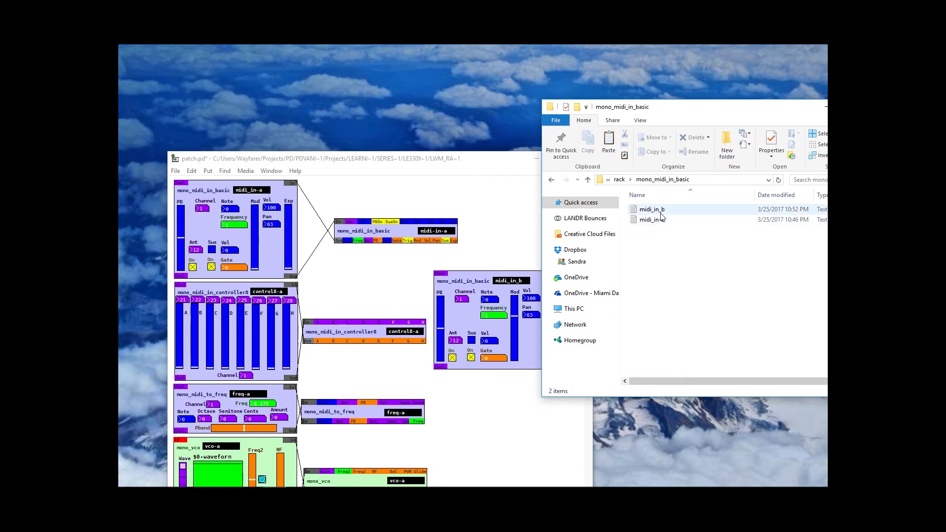
pyautogui.moveTo(661, 216)
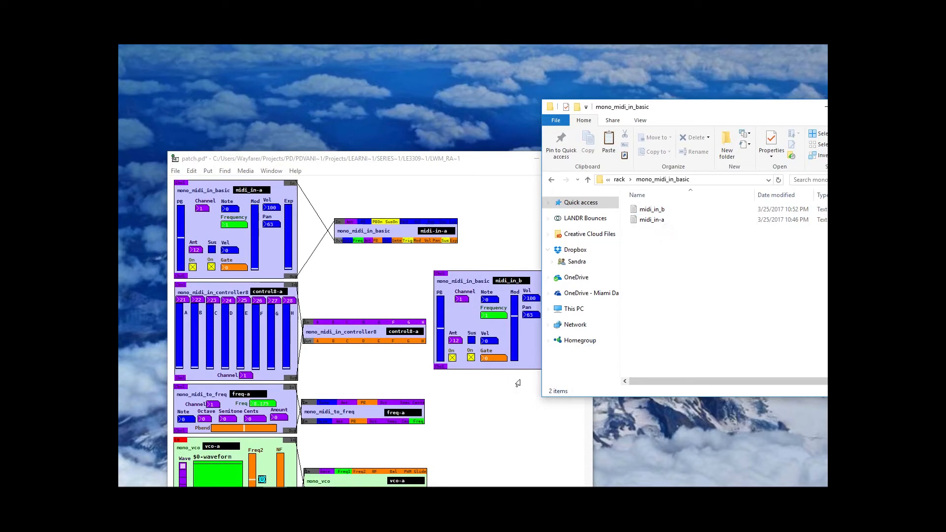
# Delete the midi_in_b module from the patch.
pyautogui.click(453, 427)
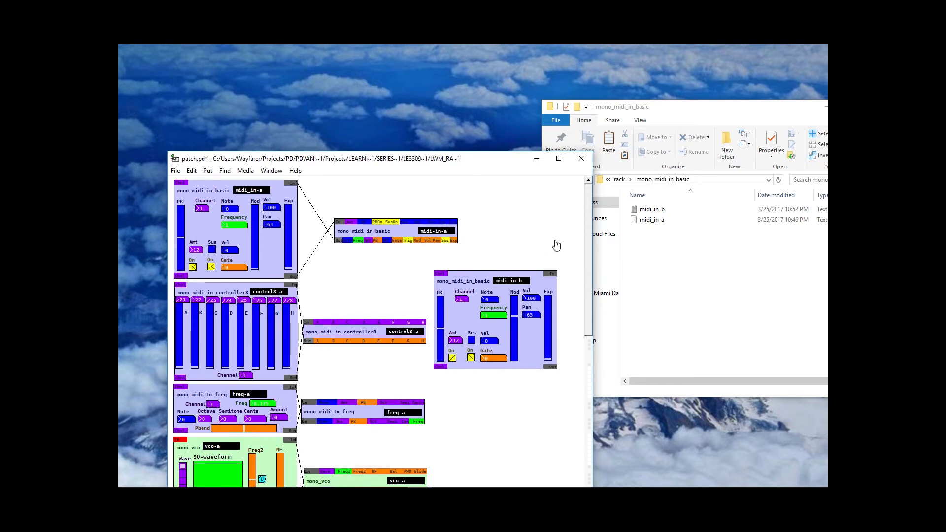
pyautogui.moveTo(562, 242); pyautogui.dragTo(513, 321)
pyautogui.press('Delete')
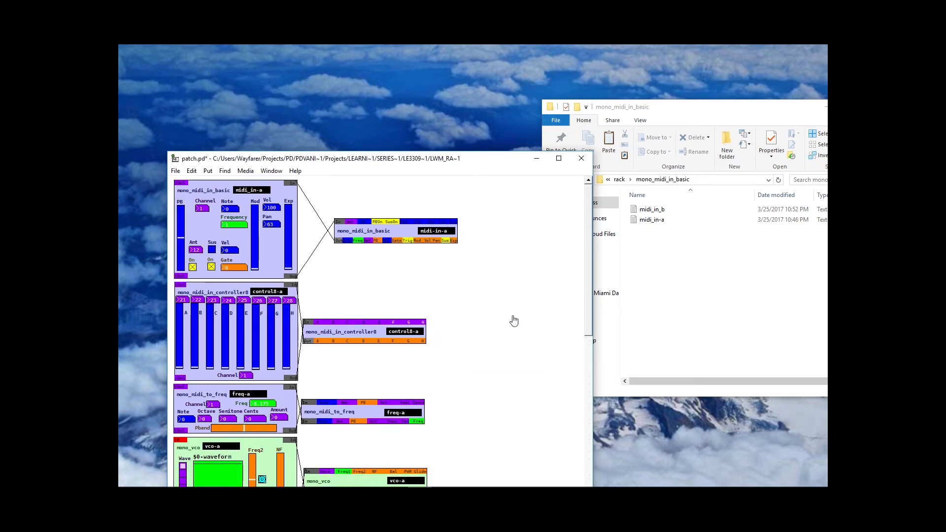
# Delete the midi_in_b text file from the mono_midi_in_basic folder.
pyautogui.click(724, 300)
pyautogui.click(661, 212)
pyautogui.press('Delete')
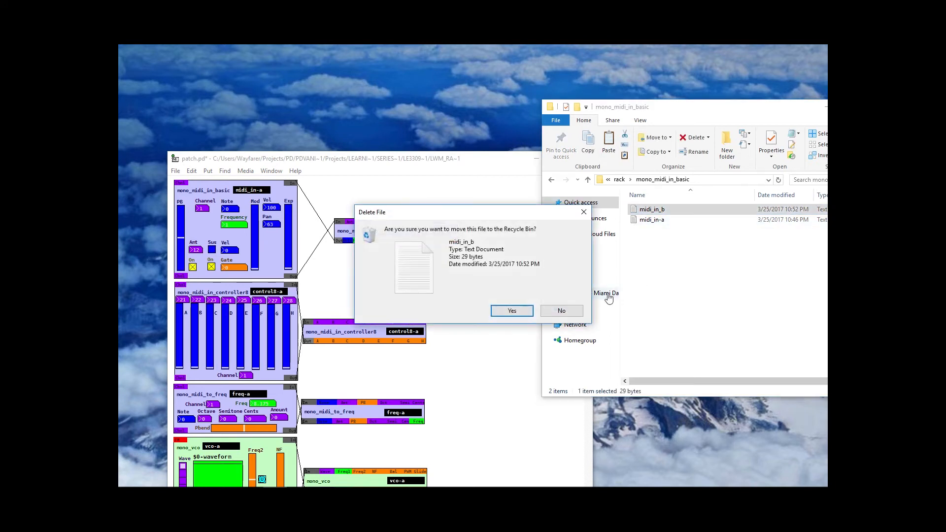
pyautogui.click(508, 312)
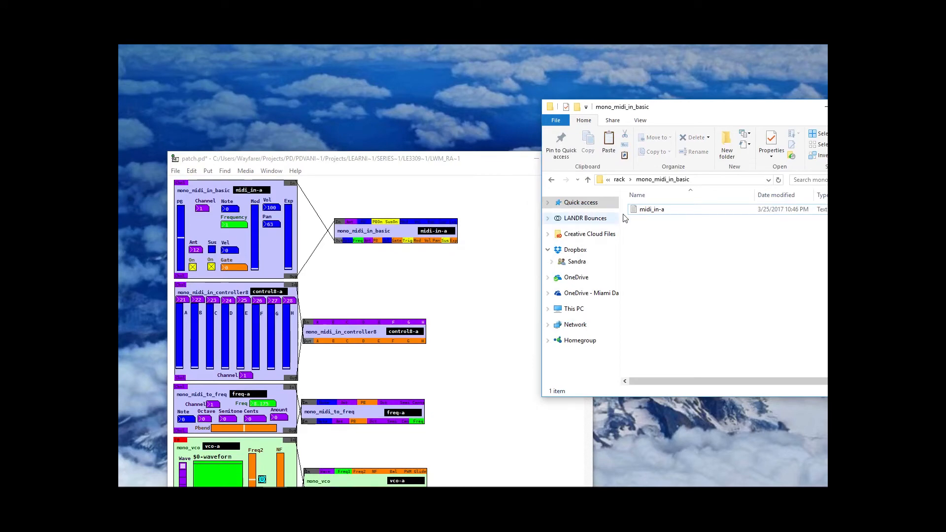
# Open the midi_in-a text file in Notepad, examine its stored parameter values, and close it.
pyautogui.doubleClick(657, 215)
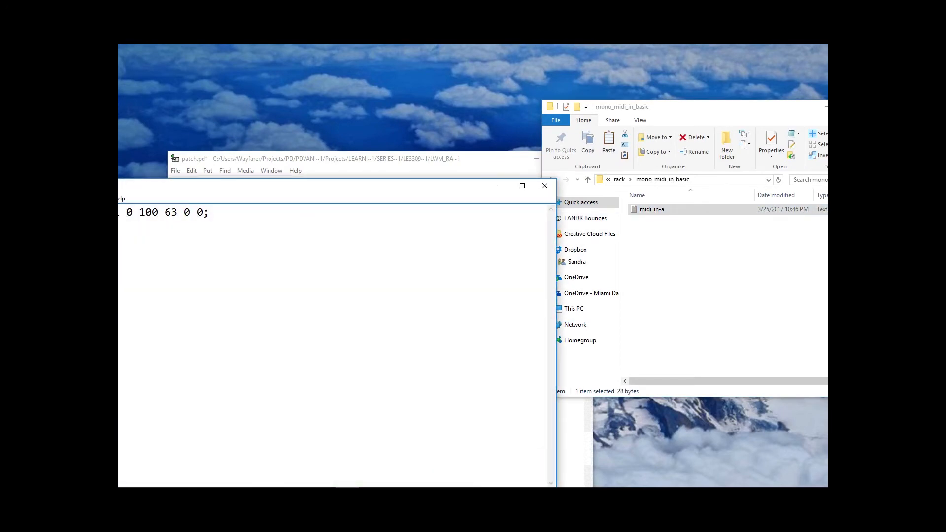
pyautogui.click(396, 488)
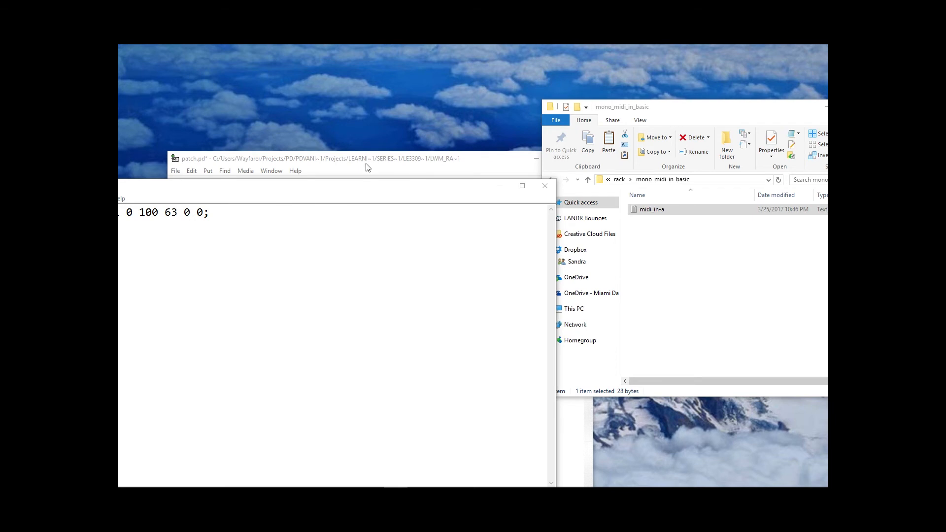
pyautogui.moveTo(348, 190); pyautogui.dragTo(487, 126)
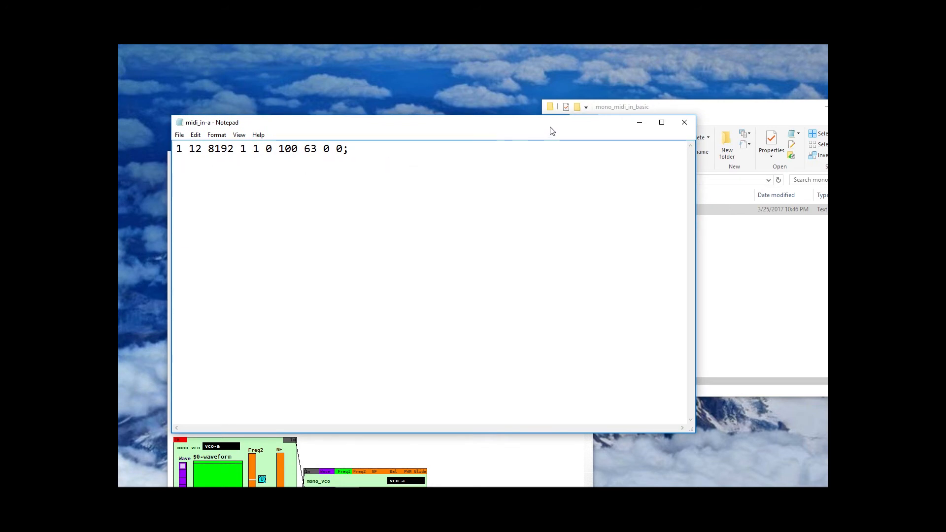
pyautogui.click(692, 127)
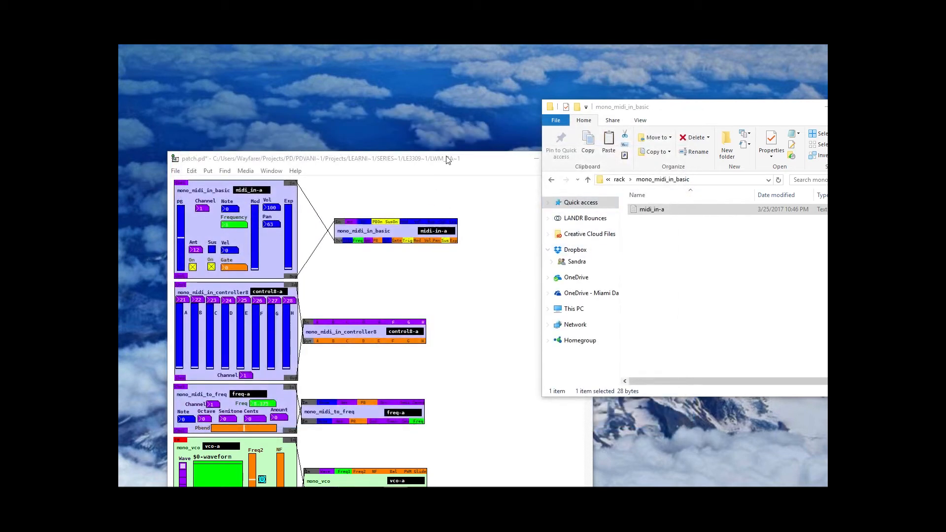
# Move the patch window higher on the desktop and look over the oscillator, filter and envelope modules.
pyautogui.moveTo(455, 163); pyautogui.dragTo(464, 76)
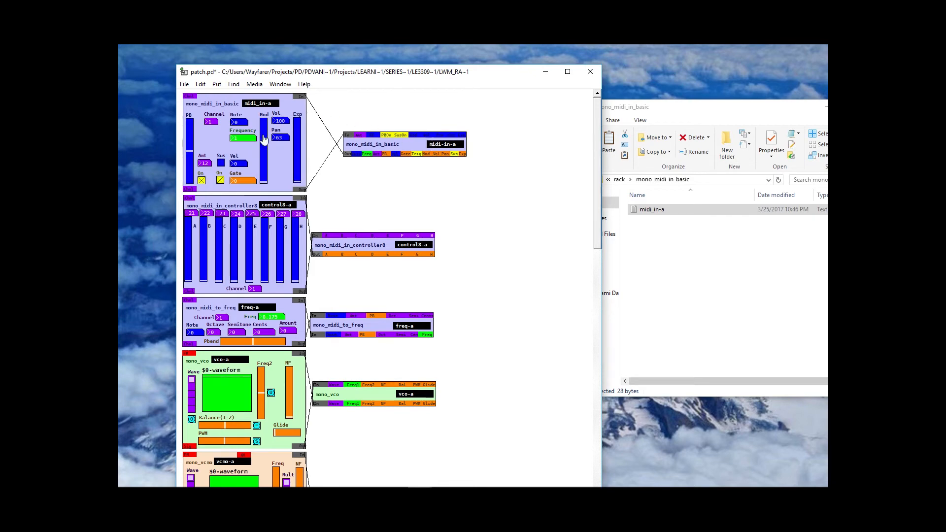
pyautogui.scroll(-6, 347, 209)
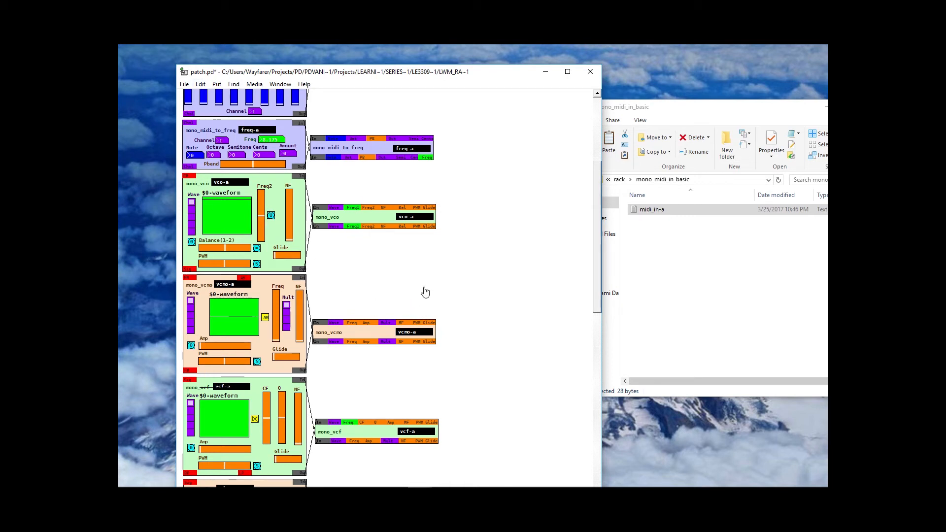
pyautogui.click(664, 211)
pyautogui.scroll(-5, 404, 307)
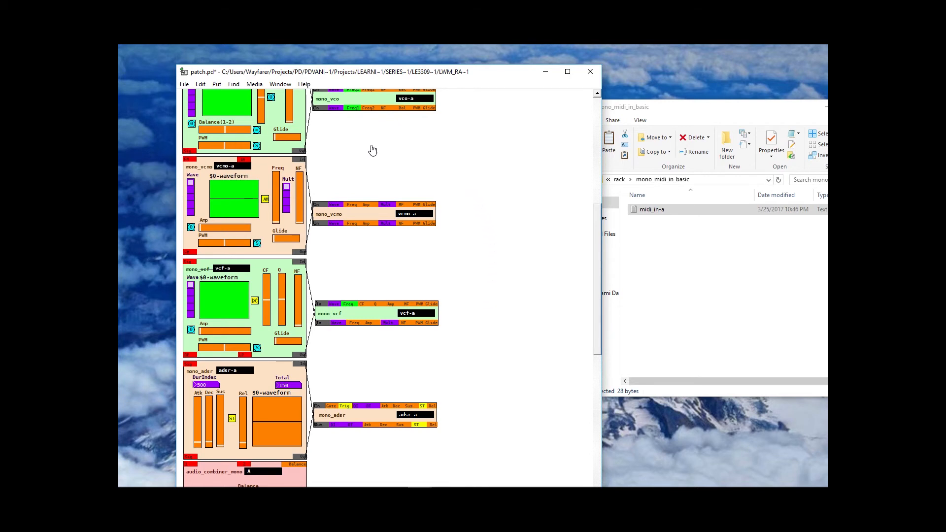
# Return to the rack folder in File Explorer to show its module folders and patch files.
pyautogui.click(638, 306)
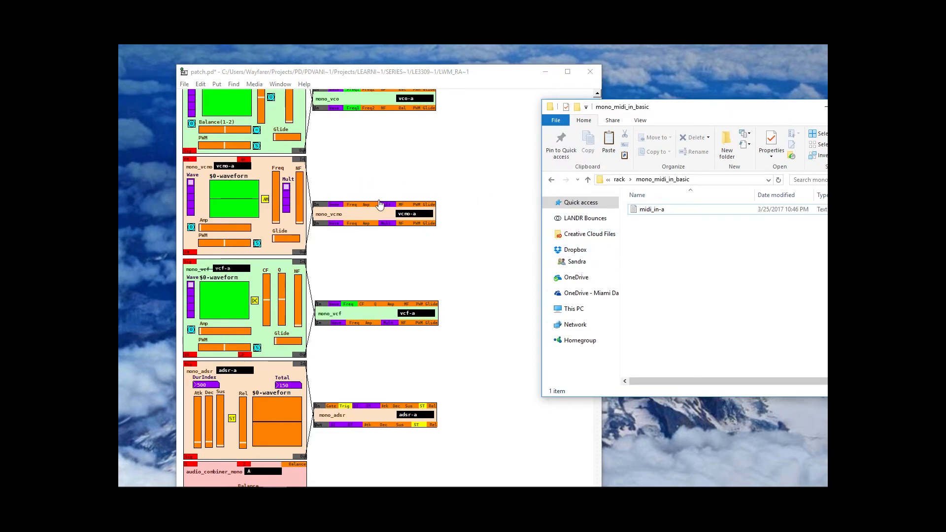
pyautogui.click(552, 181)
pyautogui.click(552, 181)
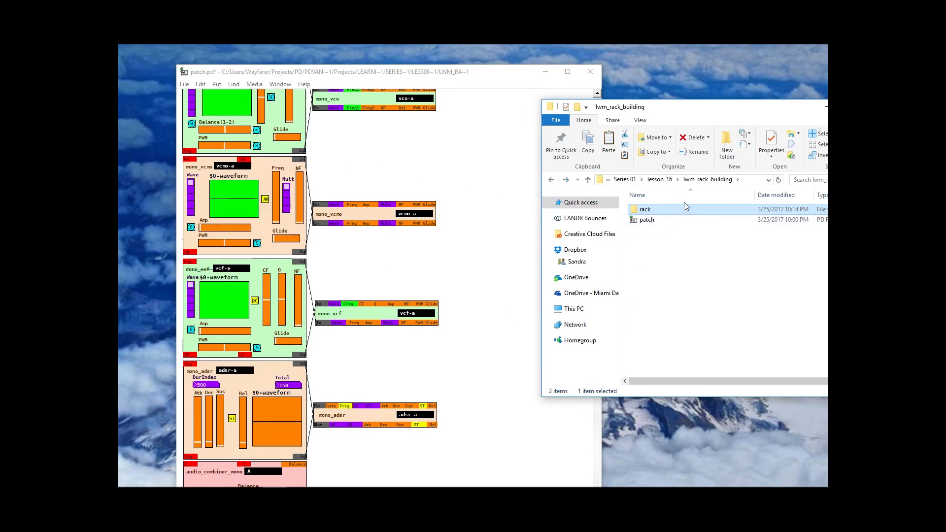
pyautogui.doubleClick(651, 210)
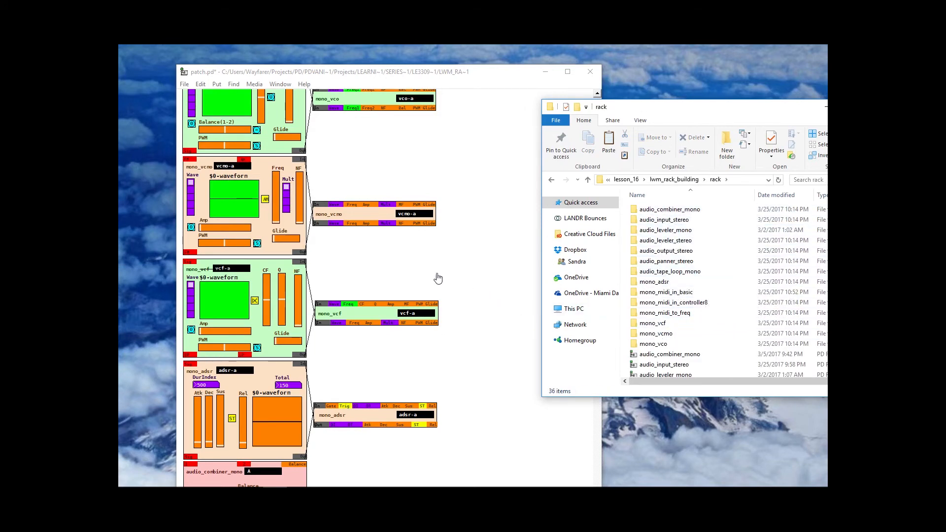
# Look through the rest of the patch, including the audio combiner, panner, leveler, input, output and tape loop modules.
pyautogui.click(413, 271)
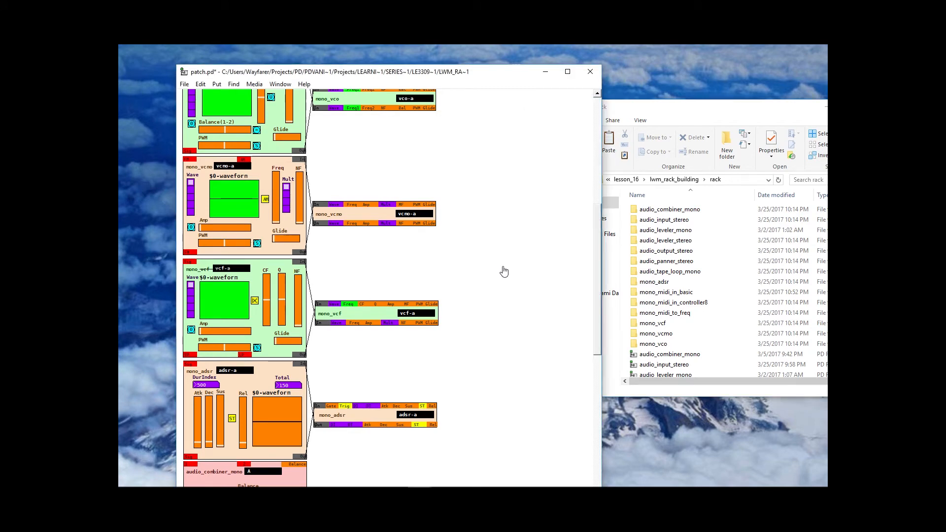
pyautogui.scroll(-10, 489, 294)
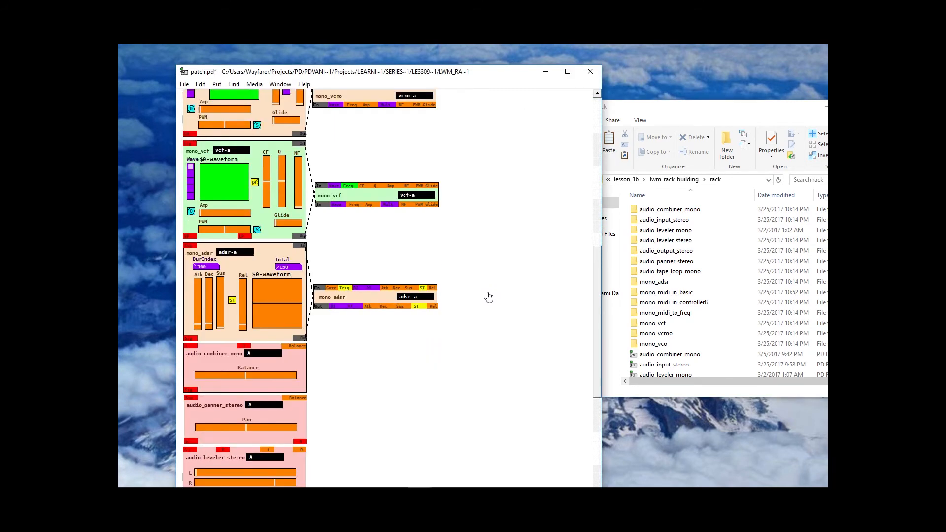
pyautogui.scroll(-3, 488, 297)
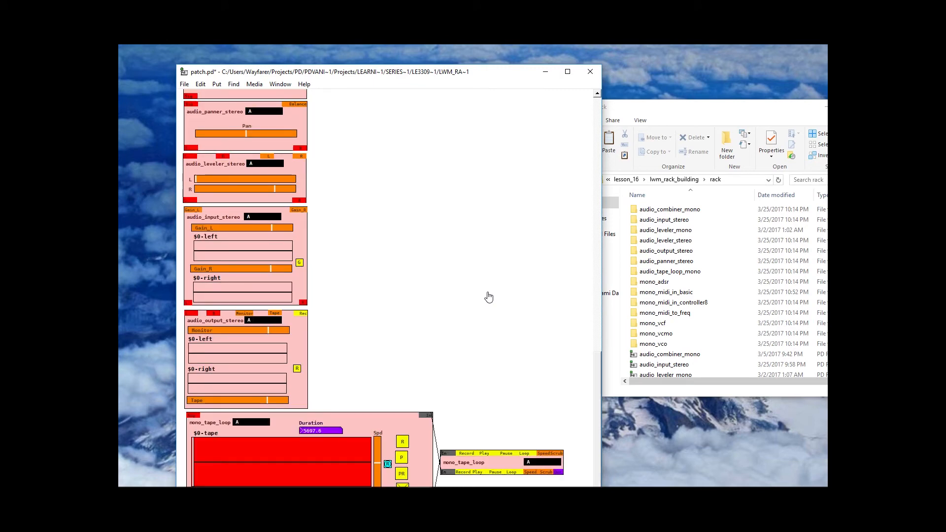
pyautogui.scroll(9, 488, 297)
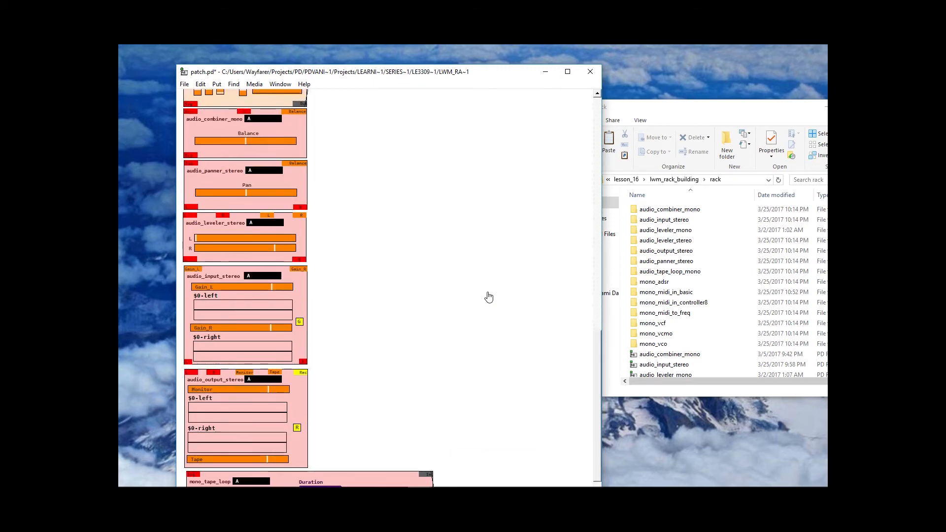
pyautogui.scroll(16, 488, 297)
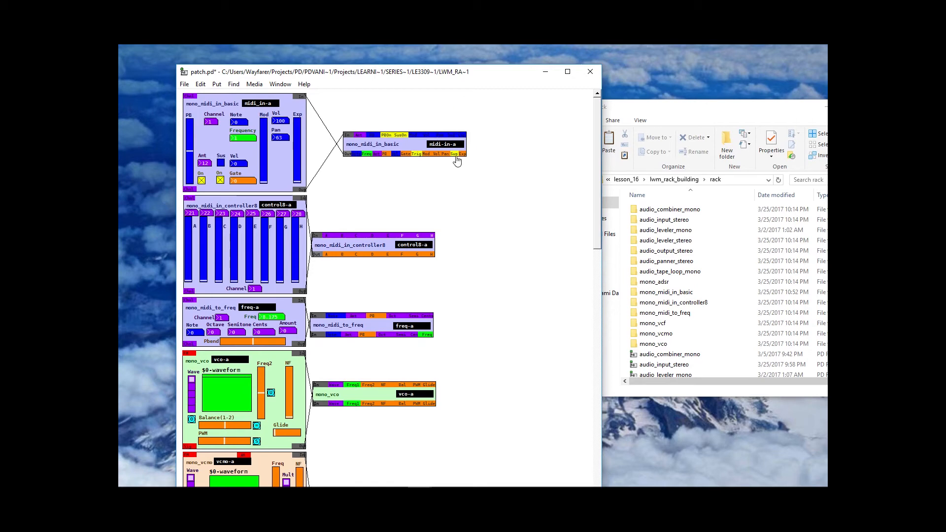
# Examine the MIDI input, controller, frequency and oscillator modules together with their matching patchbays.
pyautogui.scroll(-5, 432, 209)
pyautogui.scroll(5, 432, 210)
pyautogui.scroll(-5, 357, 190)
pyautogui.scroll(5, 363, 169)
pyautogui.scroll(-3, 346, 205)
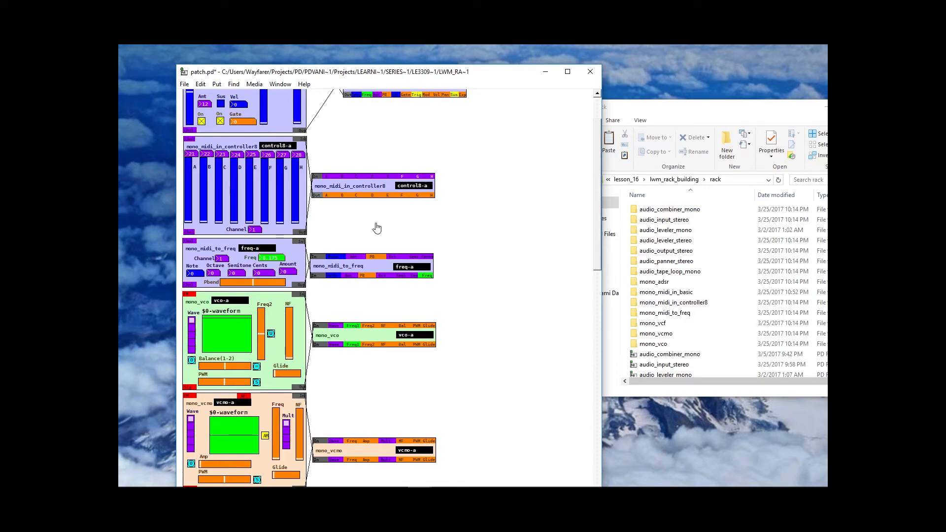
pyautogui.scroll(3, 346, 212)
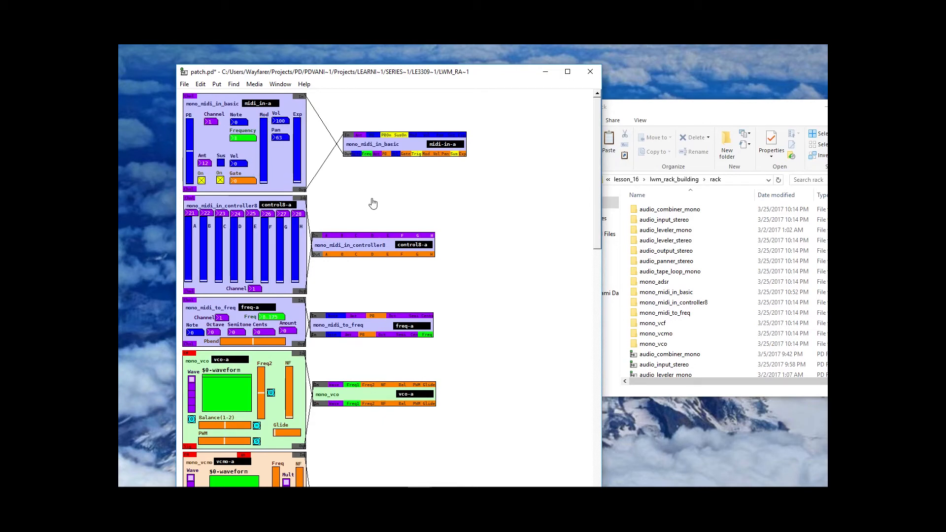
pyautogui.scroll(-3, 352, 197)
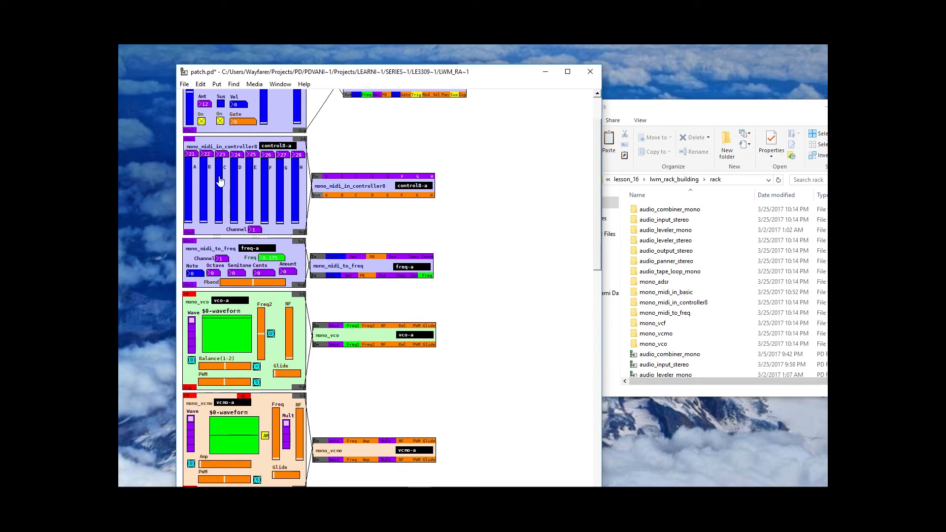
# Examine the controls of the MIDI controller, MIDI-to-frequency, mono_vco, mono_vcmo and mono_vcf modules in the rack patch.
pyautogui.scroll(-3, 355, 229)
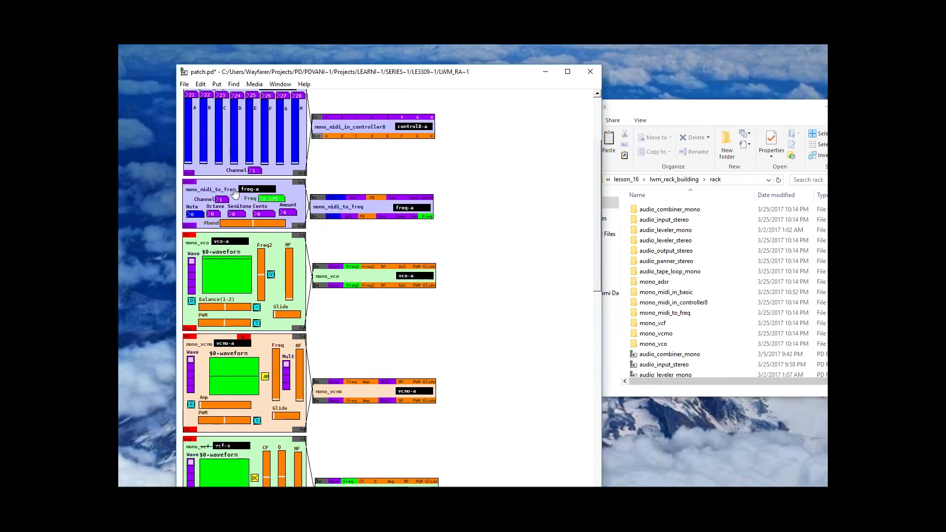
pyautogui.scroll(5, 355, 200)
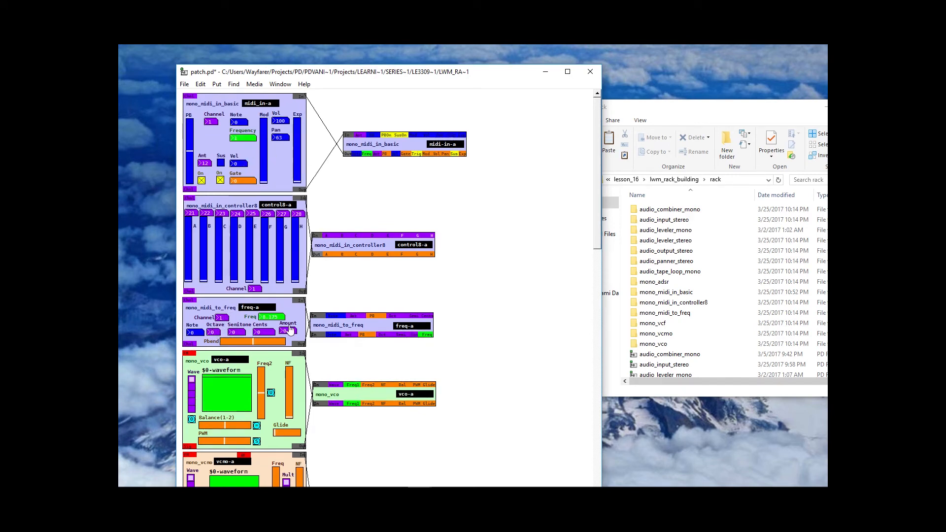
pyautogui.scroll(-3, 332, 317)
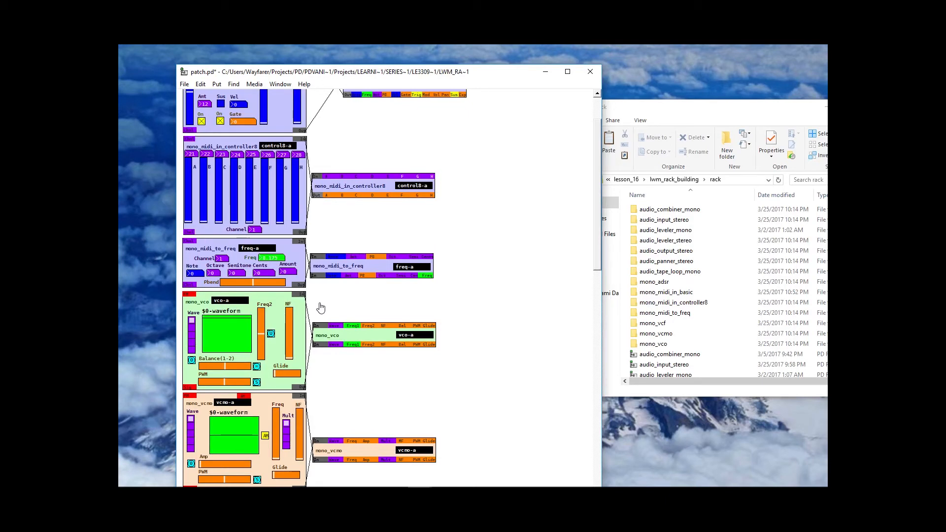
pyautogui.scroll(3, 320, 308)
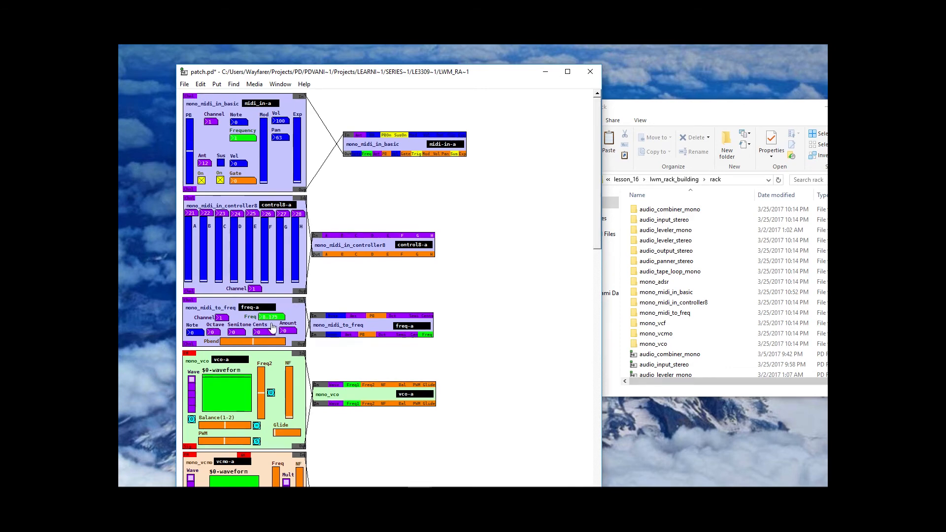
pyautogui.scroll(-5, 272, 328)
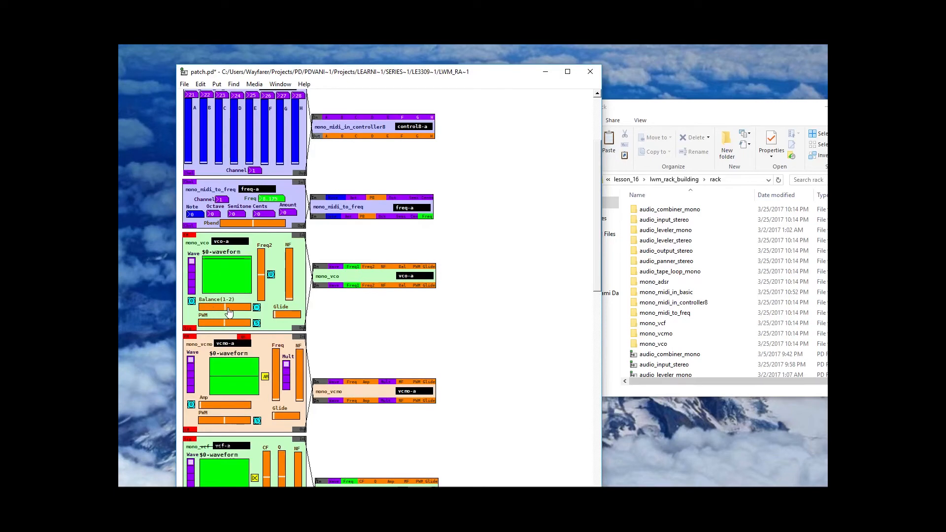
pyautogui.scroll(-2, 232, 305)
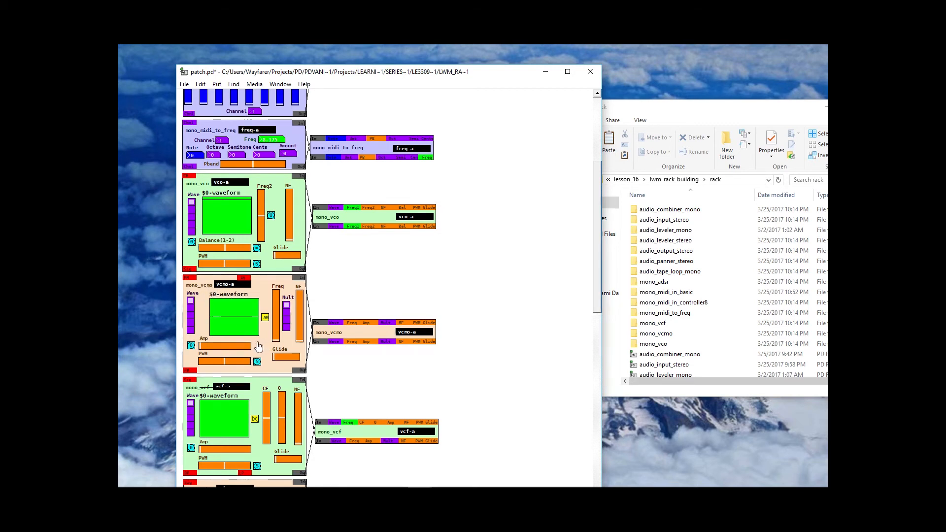
pyautogui.scroll(-2, 258, 345)
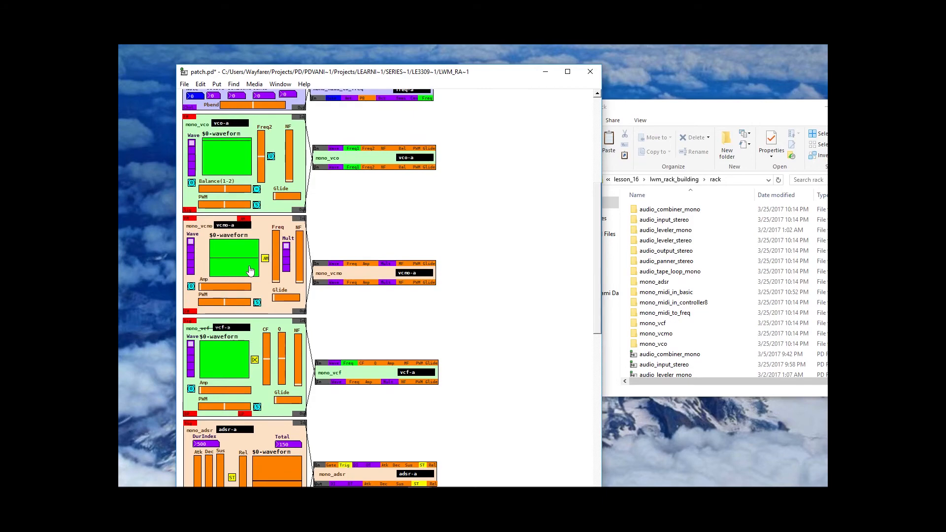
pyautogui.scroll(-4, 249, 271)
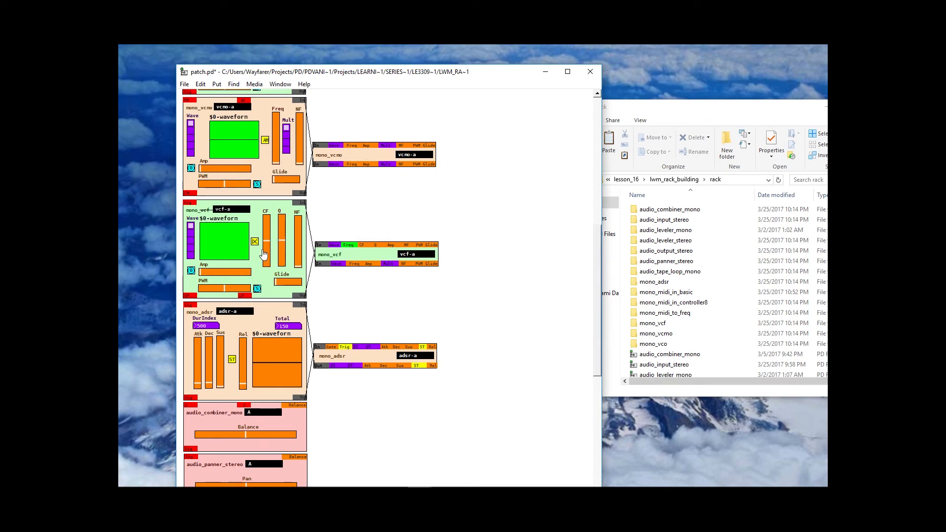
pyautogui.scroll(-3, 264, 254)
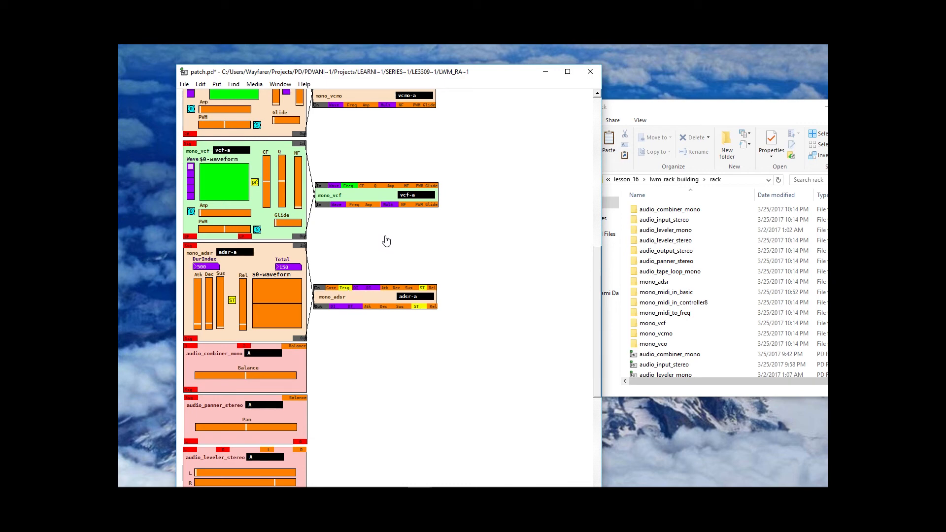
# Compare the input and output rows on the patchbays of the mono_vco, mono_vcmo, mono_vcf and mono_adsr modules.
pyautogui.scroll(4, 348, 234)
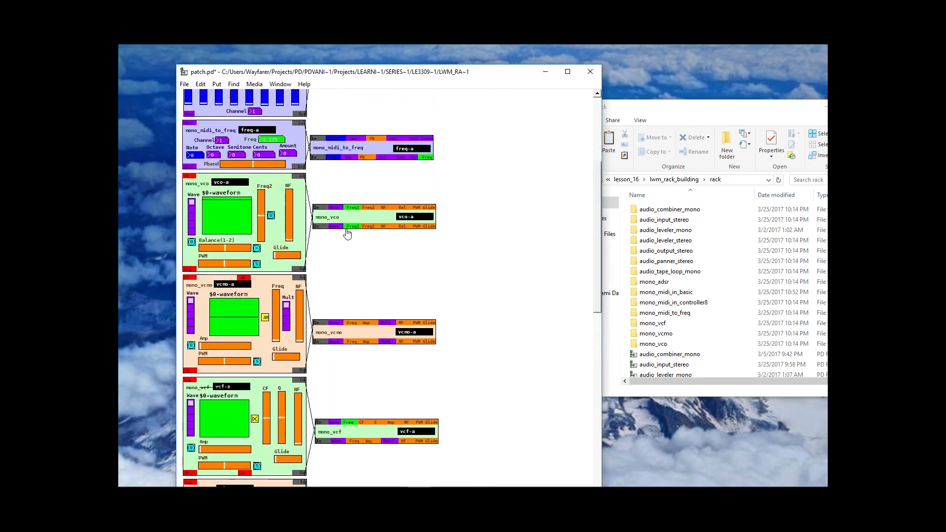
pyautogui.scroll(-2, 347, 234)
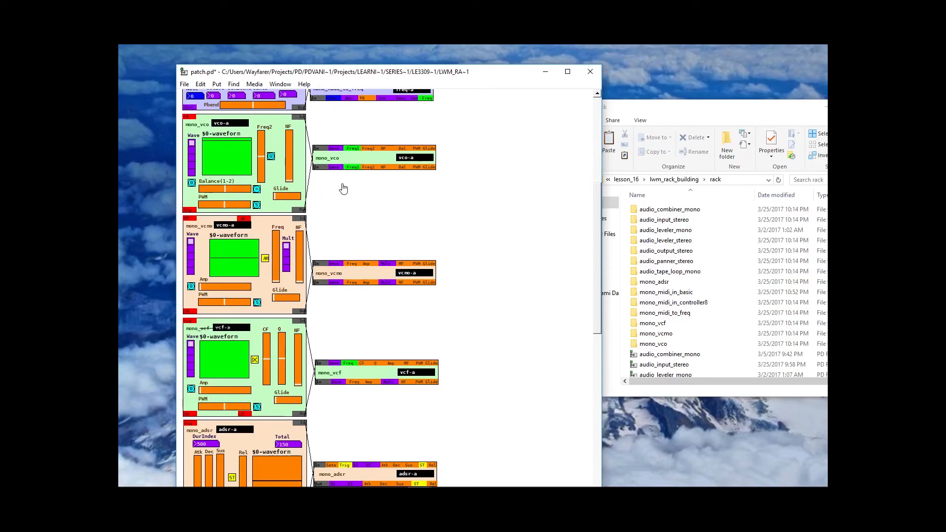
pyautogui.scroll(-2, 328, 232)
pyautogui.scroll(-2, 330, 232)
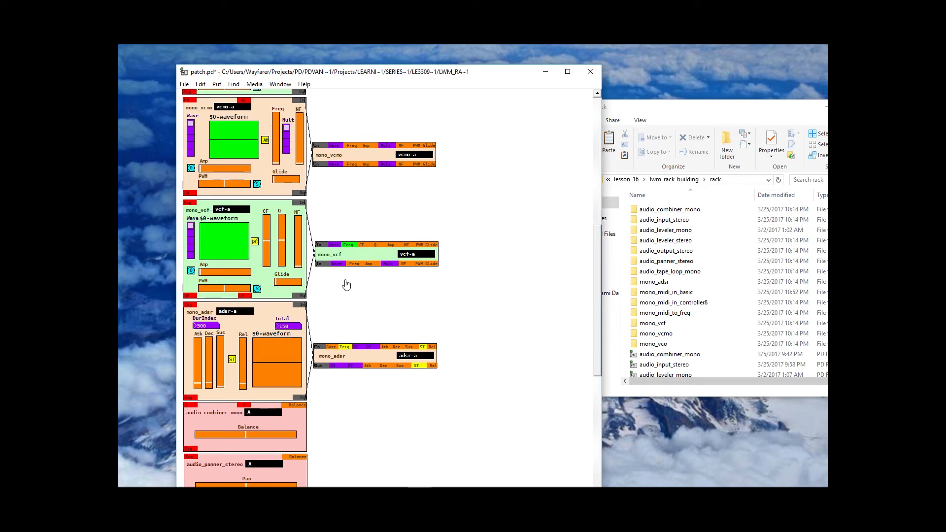
pyautogui.scroll(-2, 347, 285)
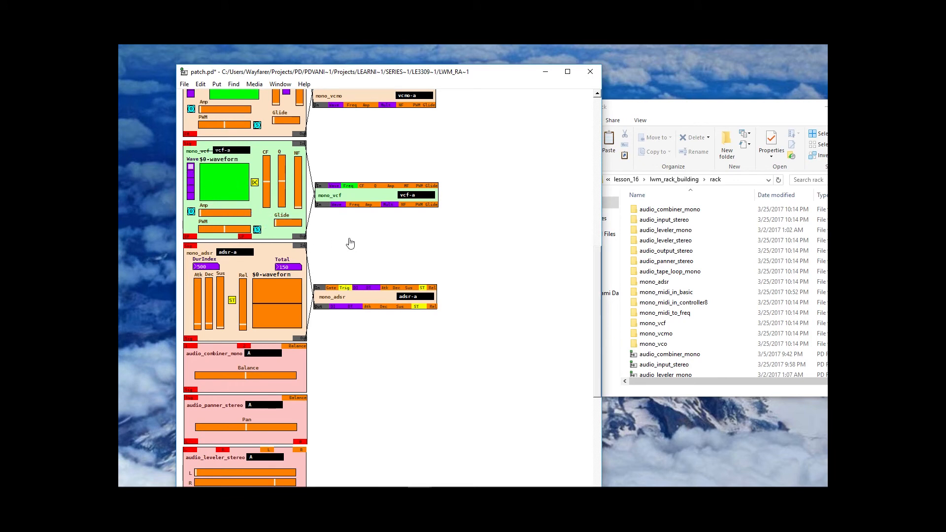
pyautogui.scroll(-2, 345, 243)
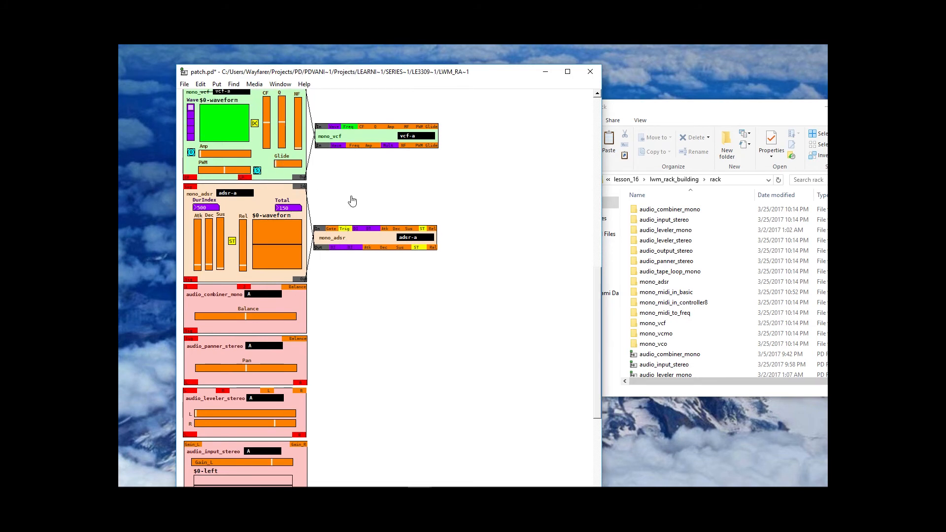
pyautogui.scroll(2, 351, 200)
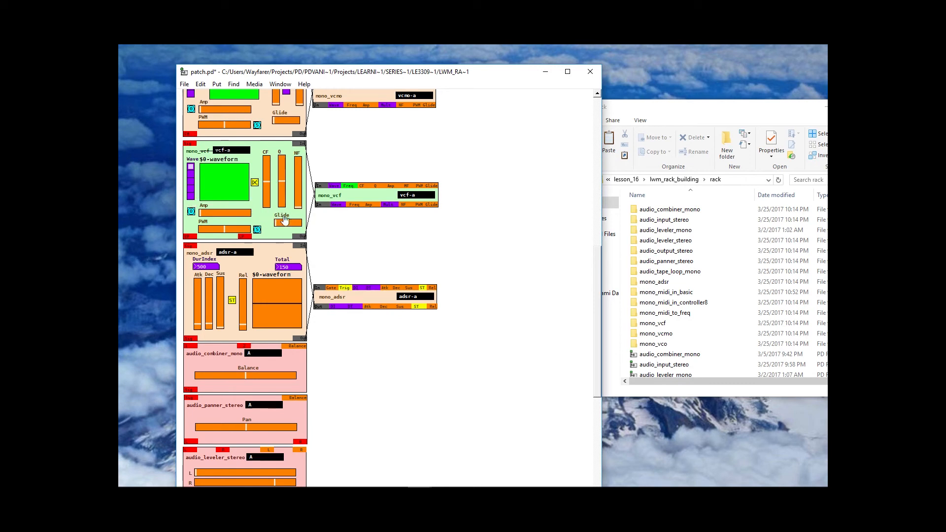
pyautogui.scroll(2, 353, 257)
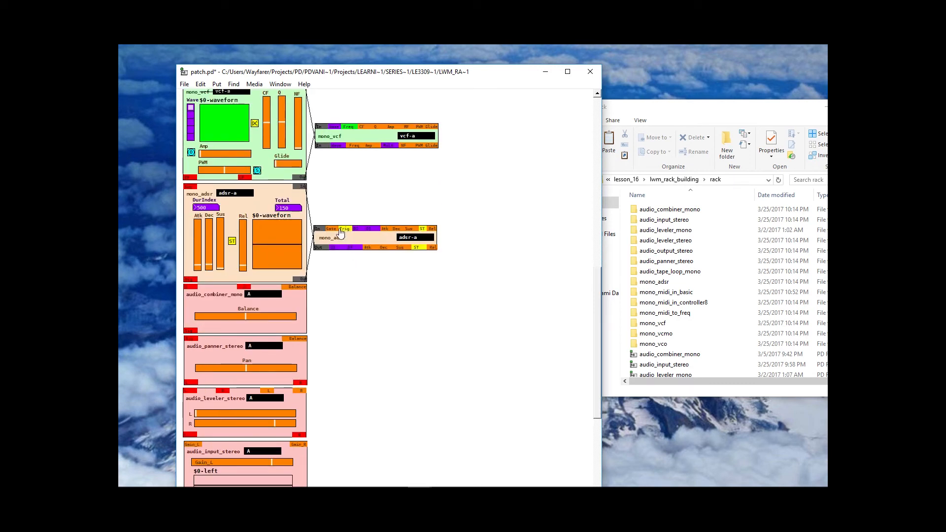
pyautogui.scroll(2, 331, 228)
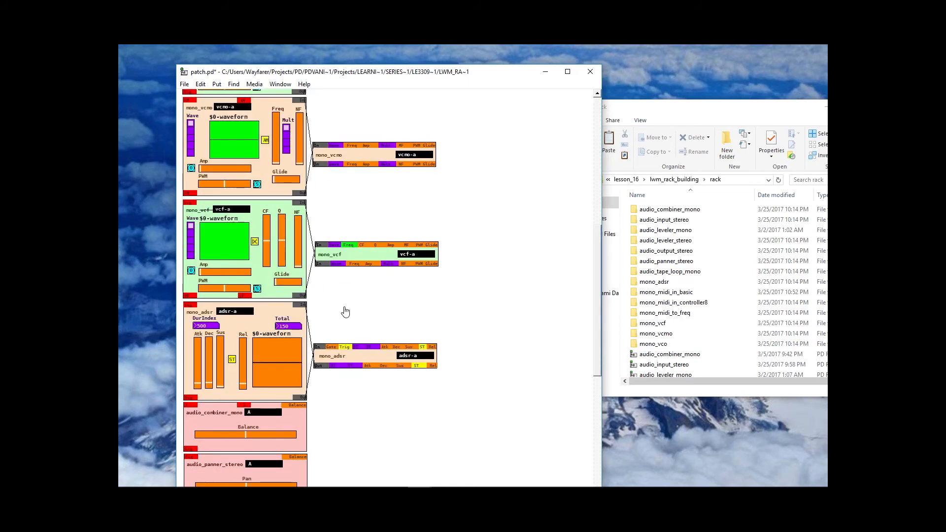
pyautogui.scroll(-4, 344, 311)
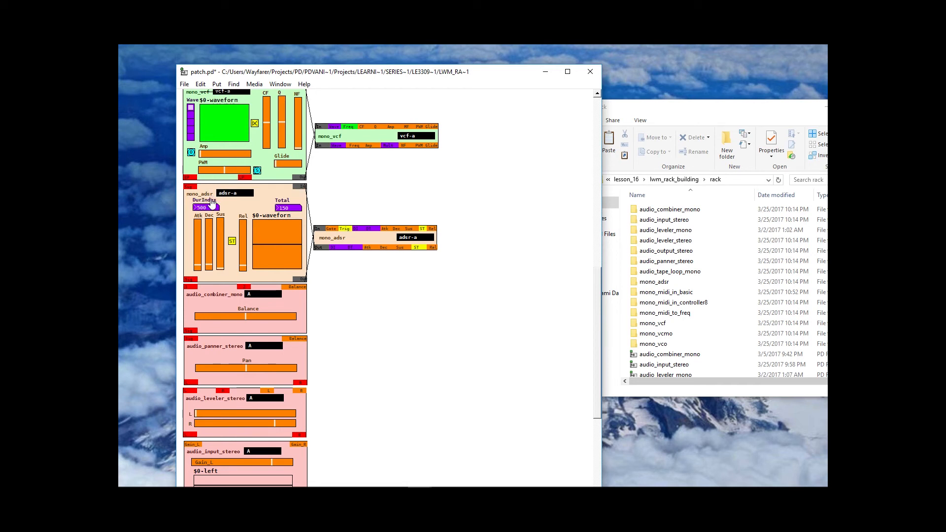
# Examine the audio combiner, panner, leveler, stereo input and stereo output modules below the envelope module.
pyautogui.scroll(-3, 221, 263)
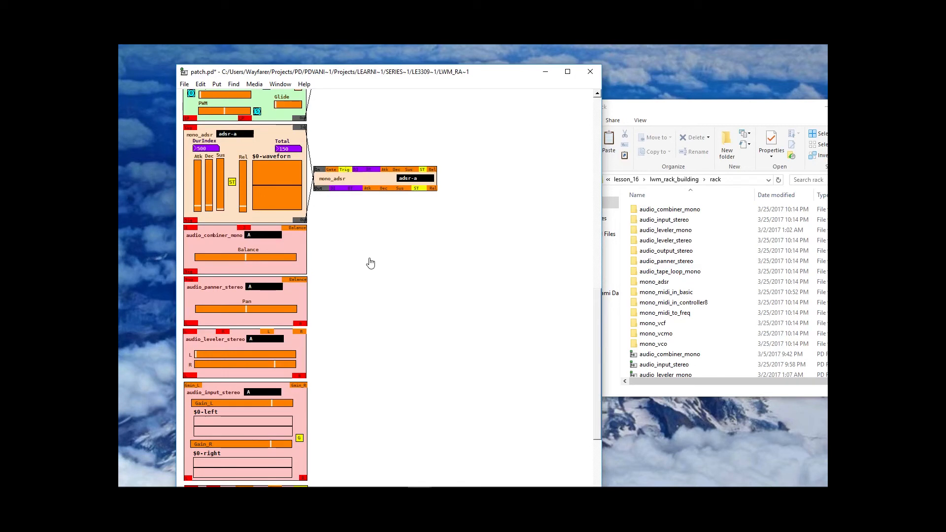
pyautogui.scroll(-3, 365, 261)
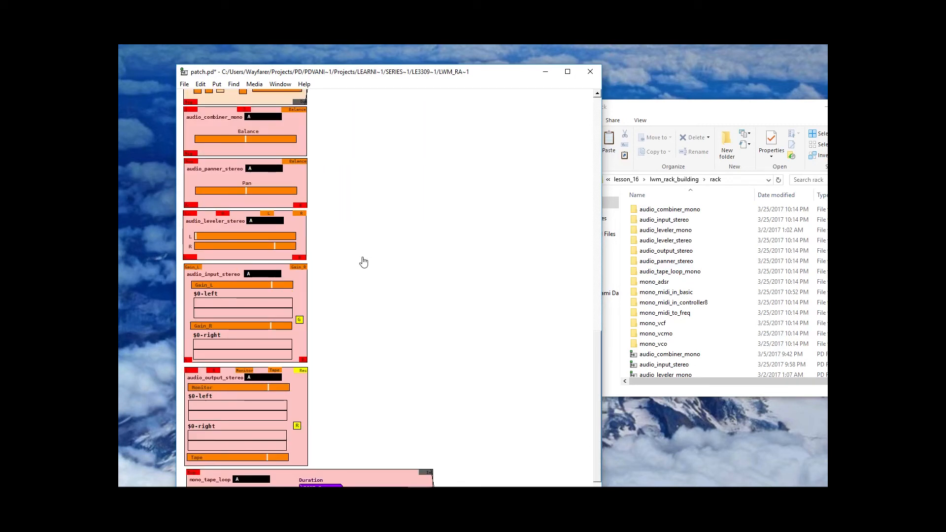
pyautogui.scroll(1, 363, 261)
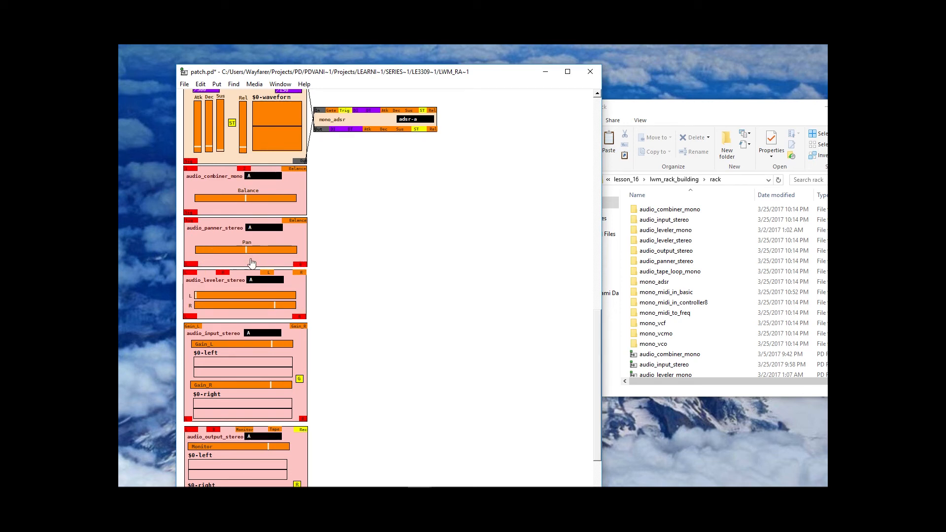
pyautogui.scroll(-3, 323, 294)
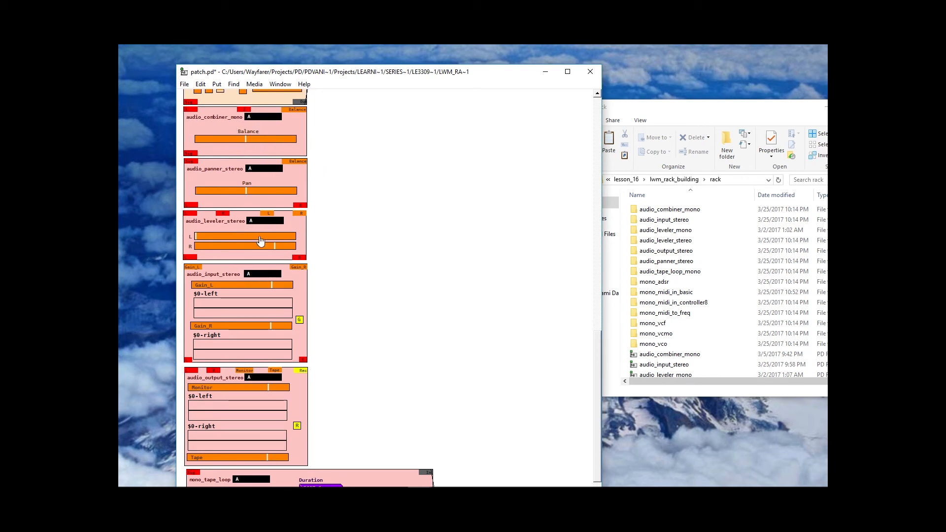
pyautogui.scroll(-3, 358, 255)
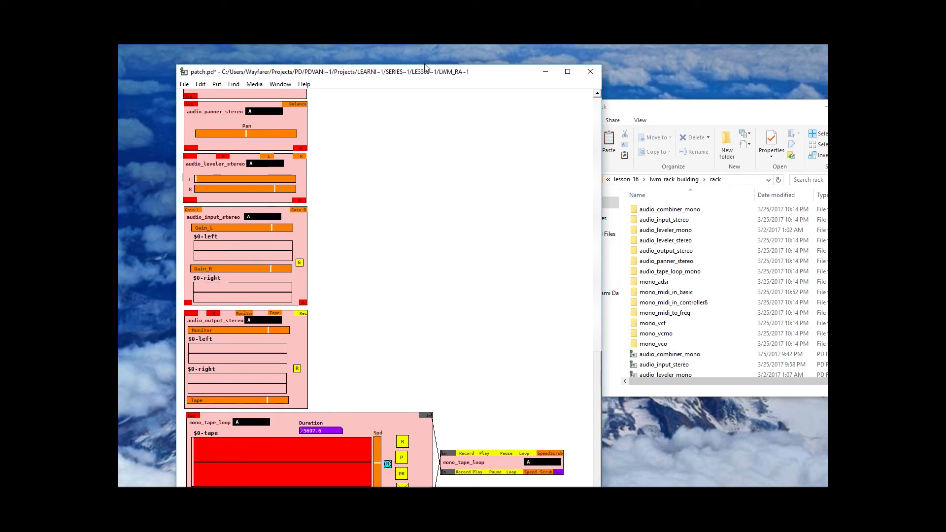
# Move the patch window up to the upper edge of the desktop and look over the tape loop module with its patchbay.
pyautogui.moveTo(425, 75); pyautogui.dragTo(427, 56)
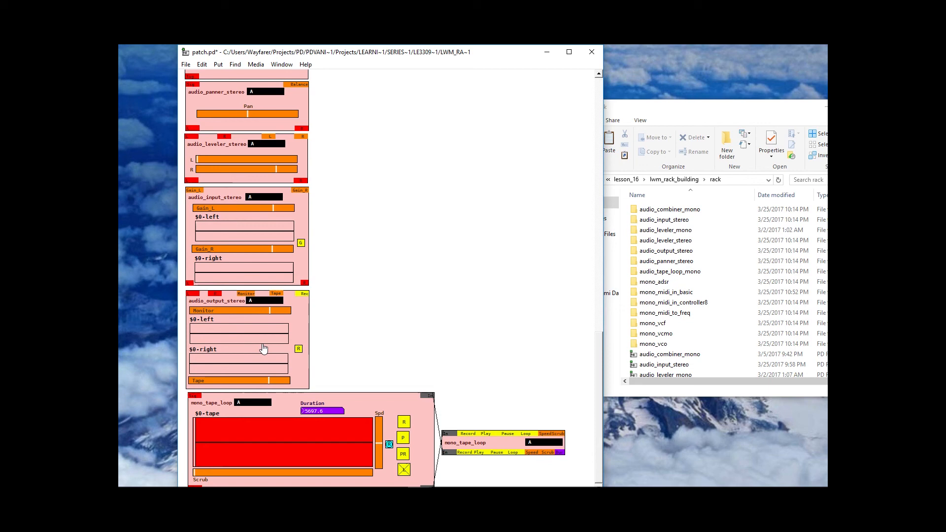
pyautogui.scroll(12, 351, 322)
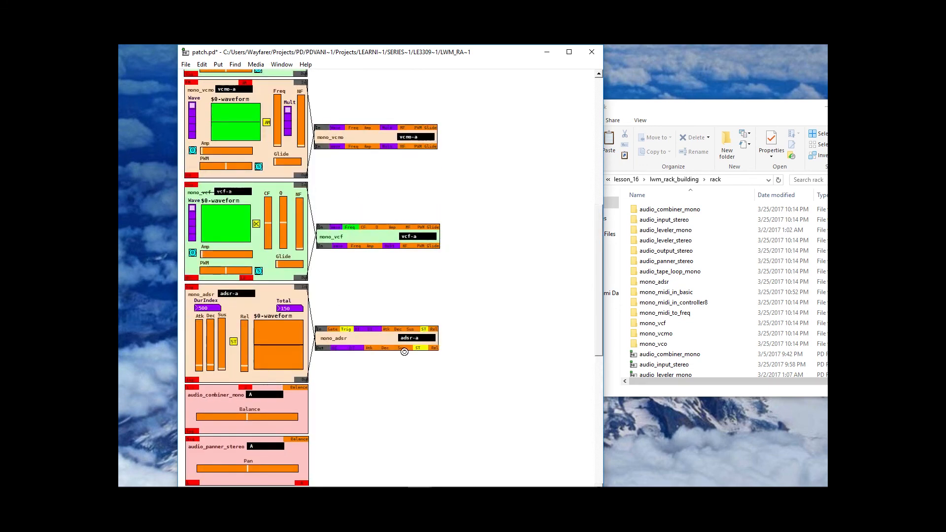
pyautogui.scroll(-12, 378, 410)
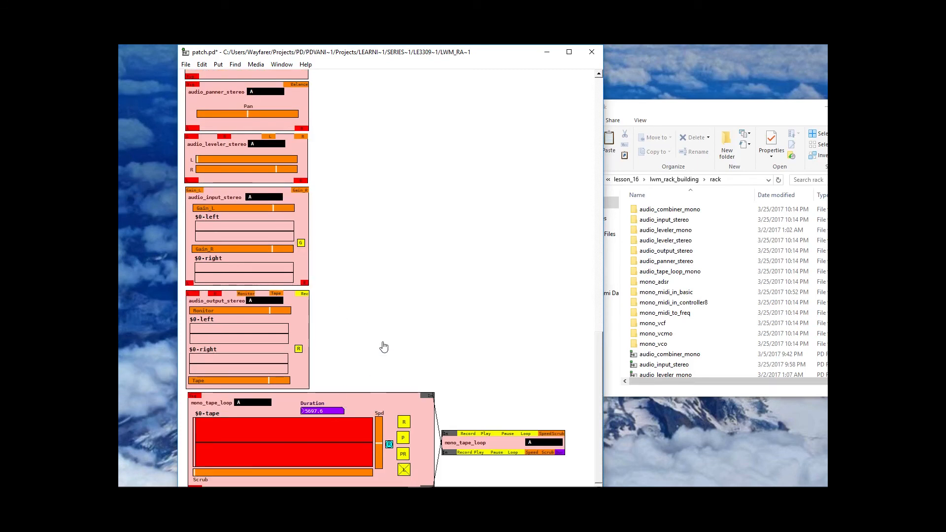
pyautogui.scroll(2, 389, 329)
pyautogui.scroll(2, 389, 329)
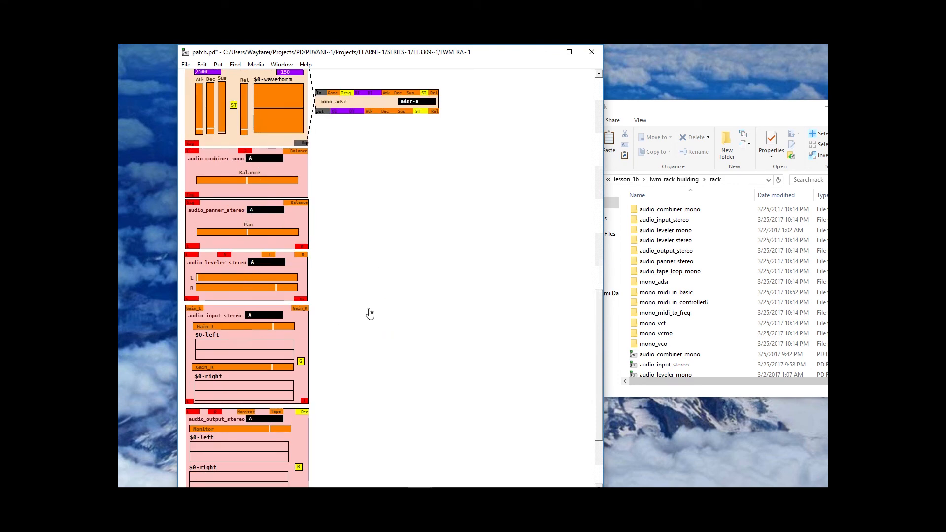
# Align the mono_midi_in_basic patchbay with the column of patchbays below it and save the patch.
pyautogui.scroll(10, 386, 315)
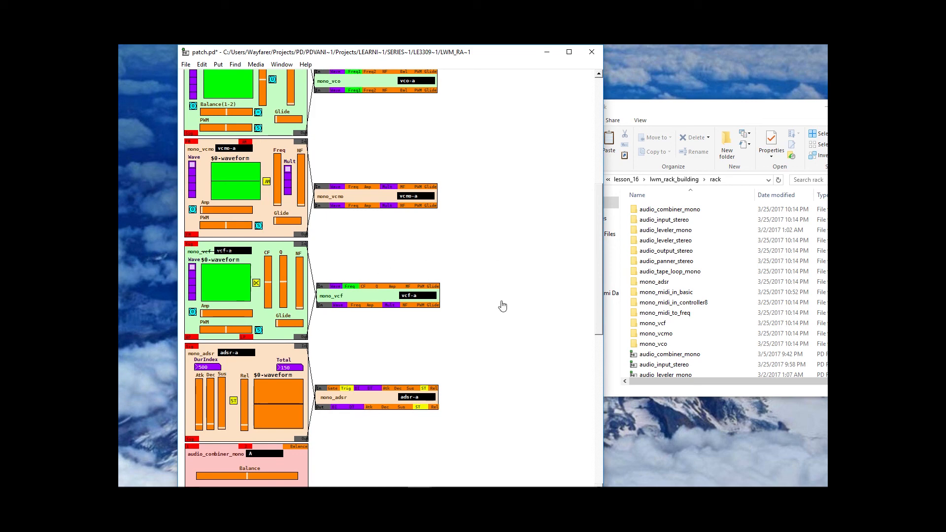
pyautogui.scroll(3, 502, 306)
pyautogui.scroll(3, 502, 306)
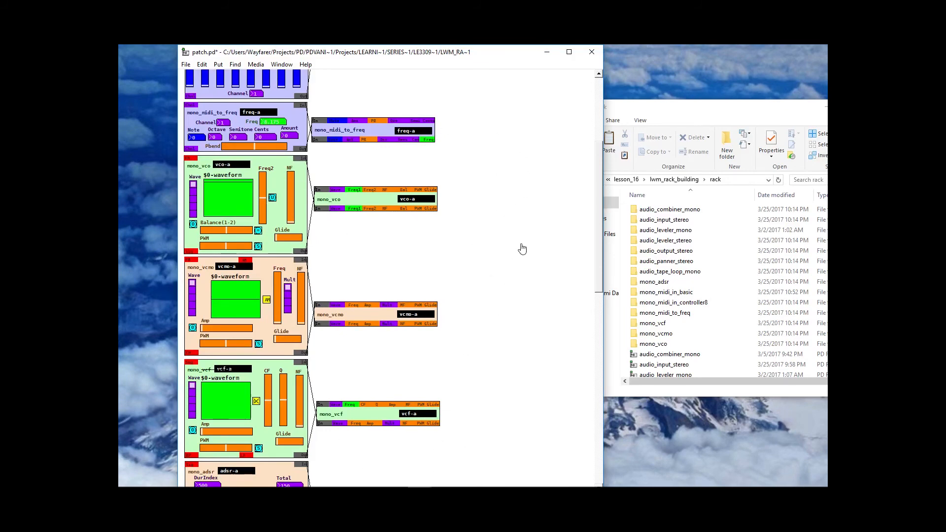
pyautogui.scroll(5, 513, 247)
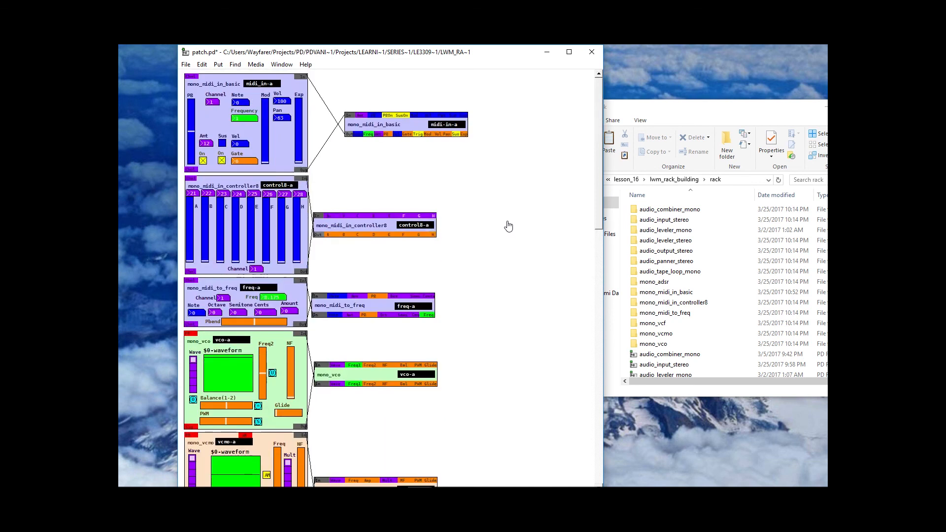
pyautogui.moveTo(410, 129); pyautogui.dragTo(380, 129)
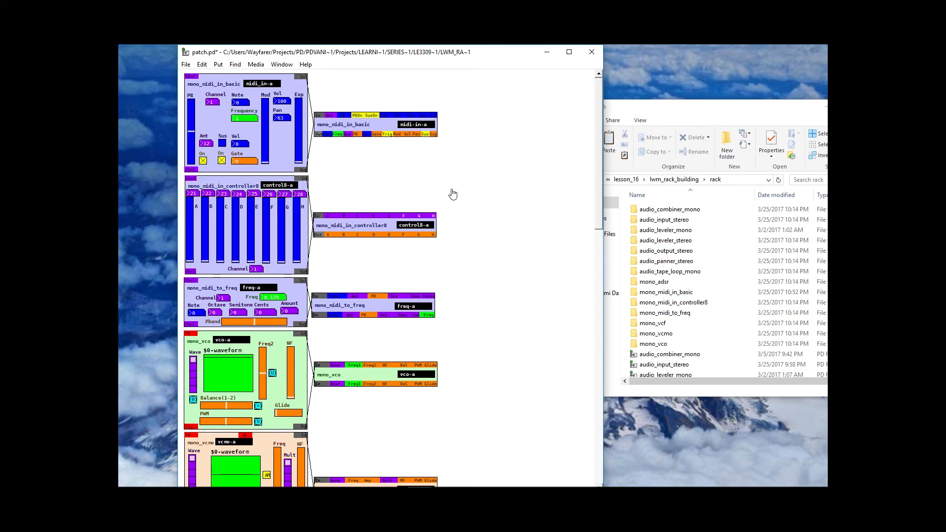
pyautogui.hotkey('ctrl', 's')
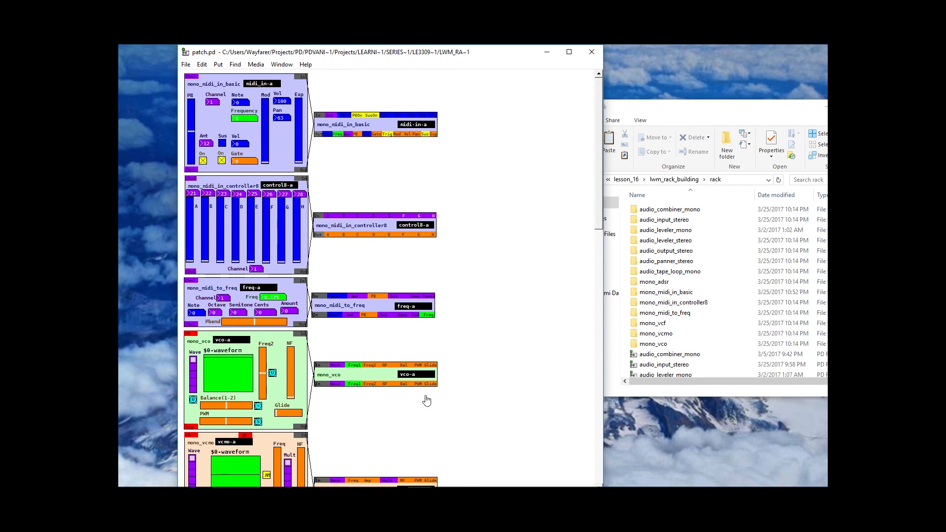
# Review the MIDI, oscillator and filter modules beside their aligned patchbays in the saved patch.
pyautogui.scroll(-6, 426, 400)
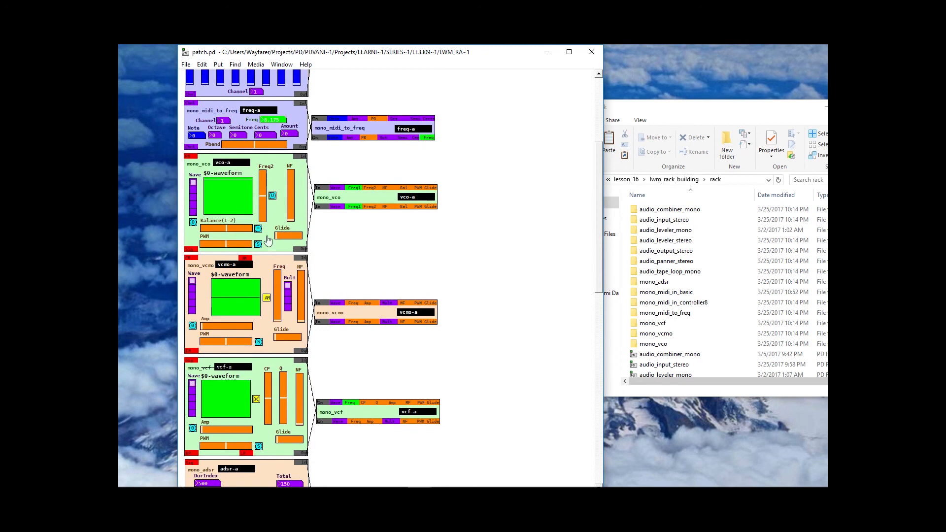
pyautogui.moveTo(259, 192); pyautogui.dragTo(264, 196)
pyautogui.scroll(6, 468, 310)
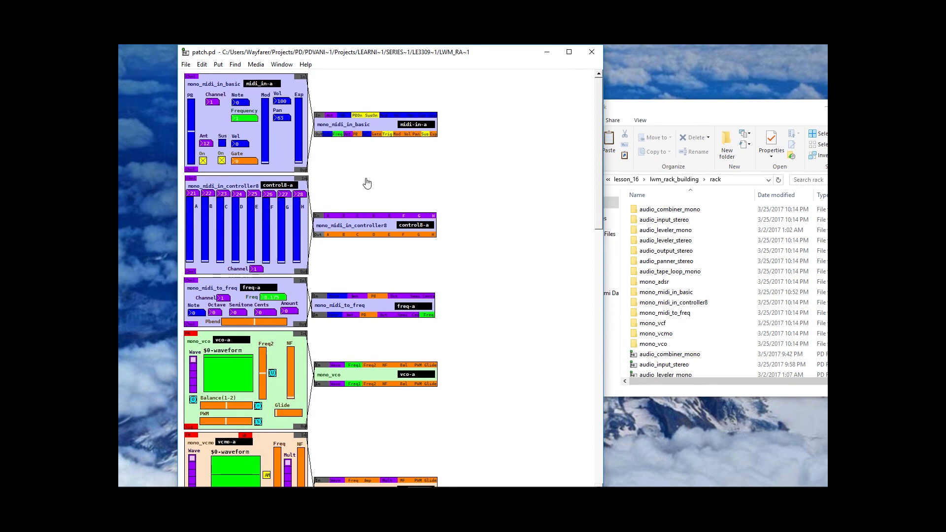
pyautogui.scroll(-3, 389, 198)
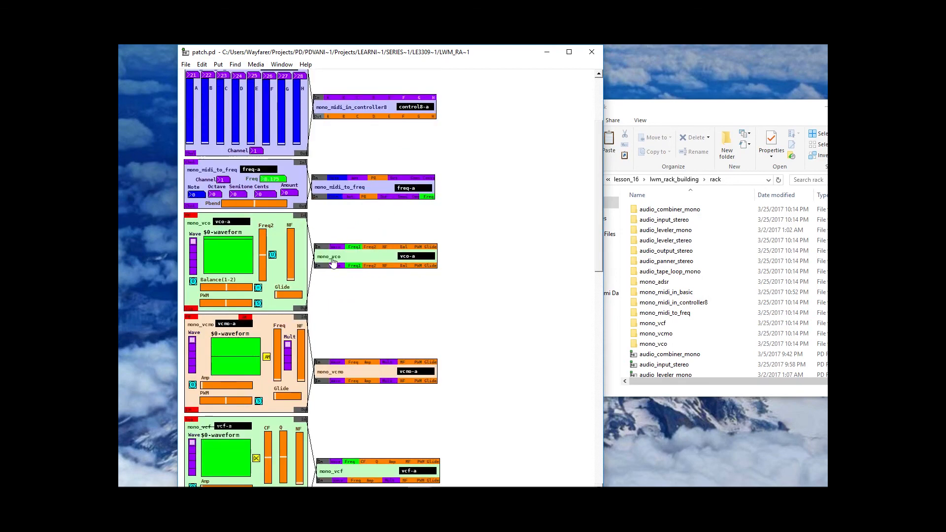
# Look over the complete rack patch, from the MIDI input modules through the oscillators, filter and envelope to the audio and tape loop modules.
pyautogui.scroll(-4, 420, 269)
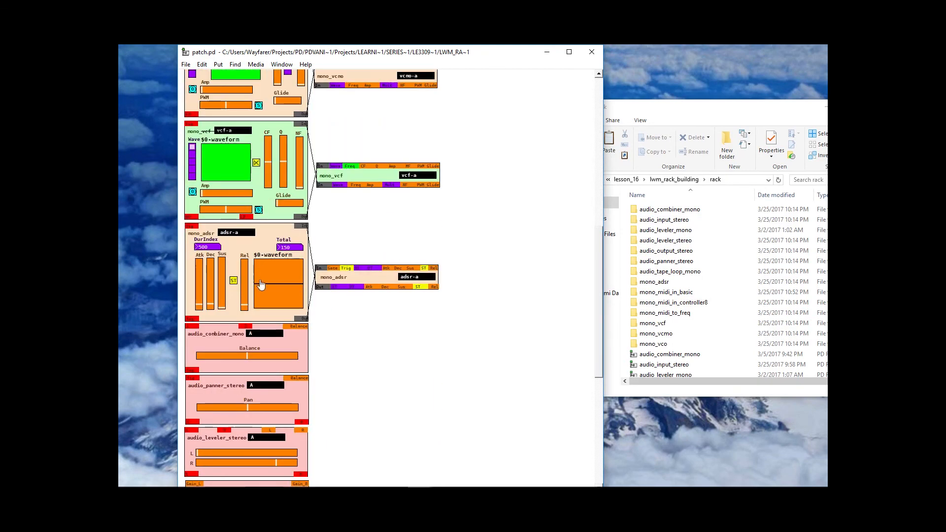
pyautogui.scroll(1, 429, 249)
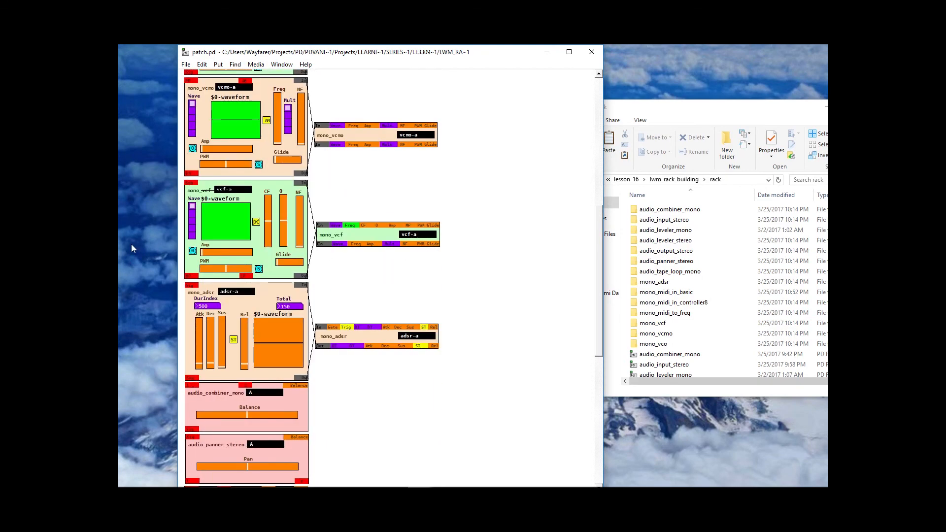
pyautogui.scroll(6, 451, 249)
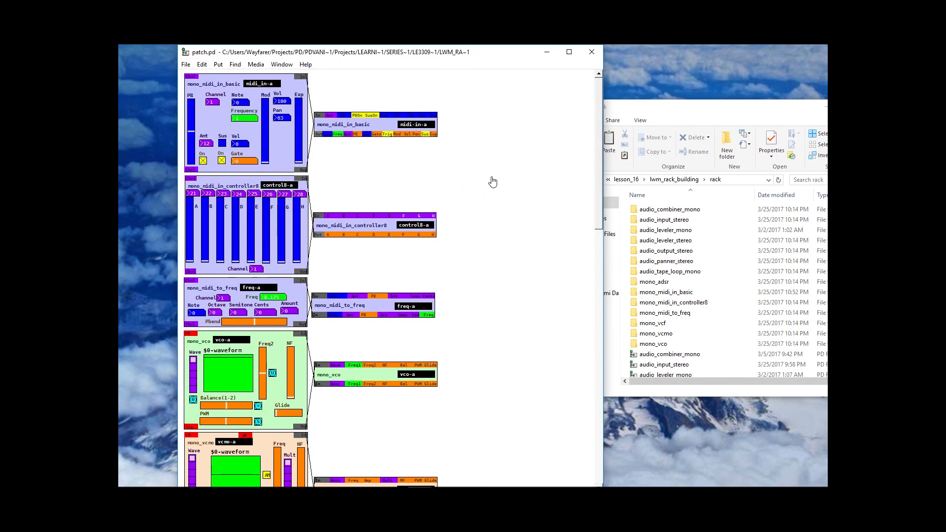
pyautogui.scroll(-1, 448, 266)
pyautogui.scroll(-1, 448, 266)
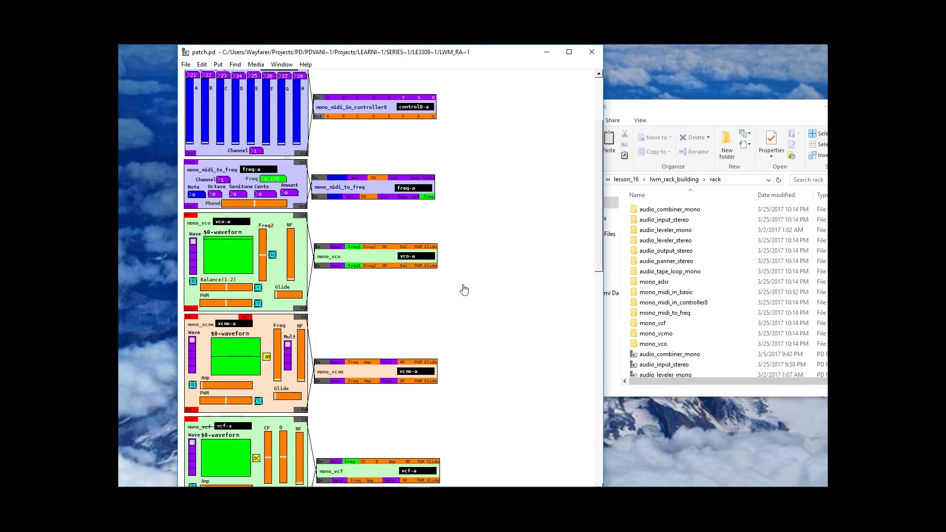
pyautogui.scroll(5, 463, 290)
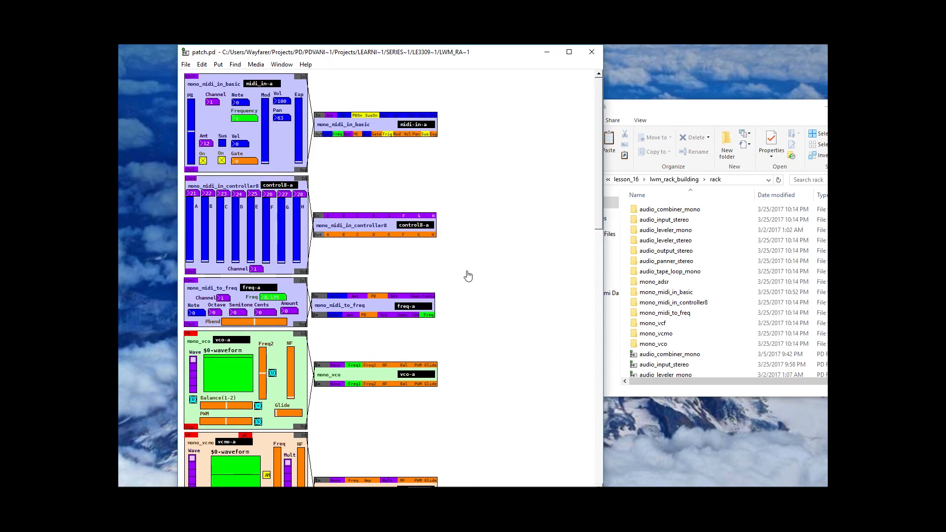
pyautogui.scroll(-10, 467, 275)
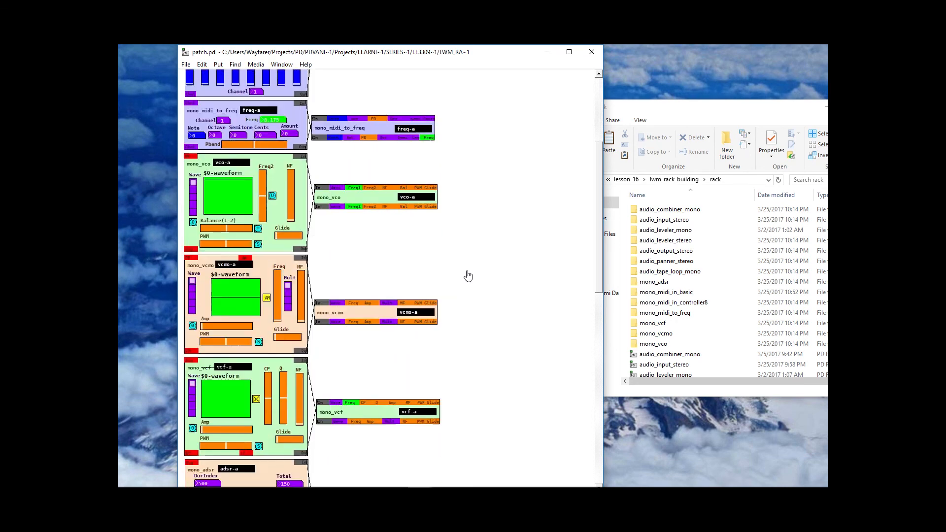
pyautogui.scroll(-10, 468, 275)
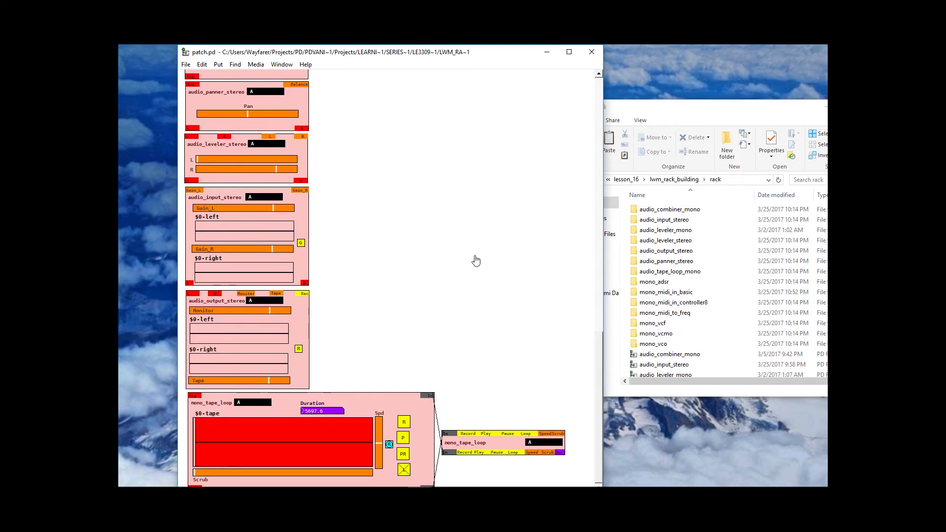
pyautogui.scroll(15, 476, 260)
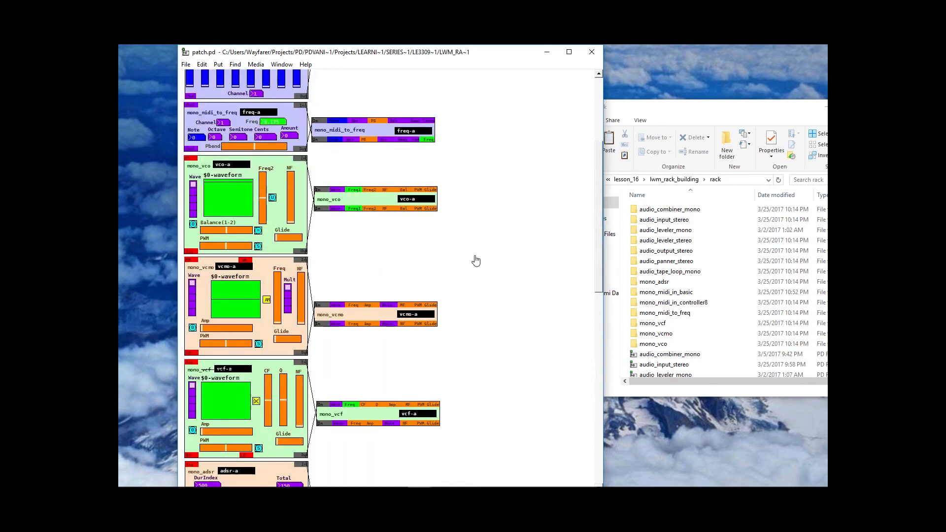
pyautogui.scroll(5, 476, 260)
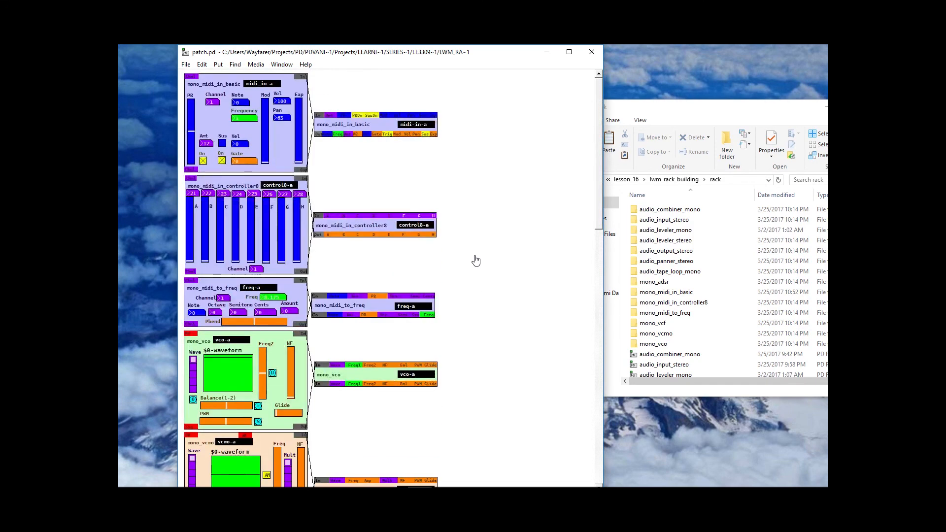